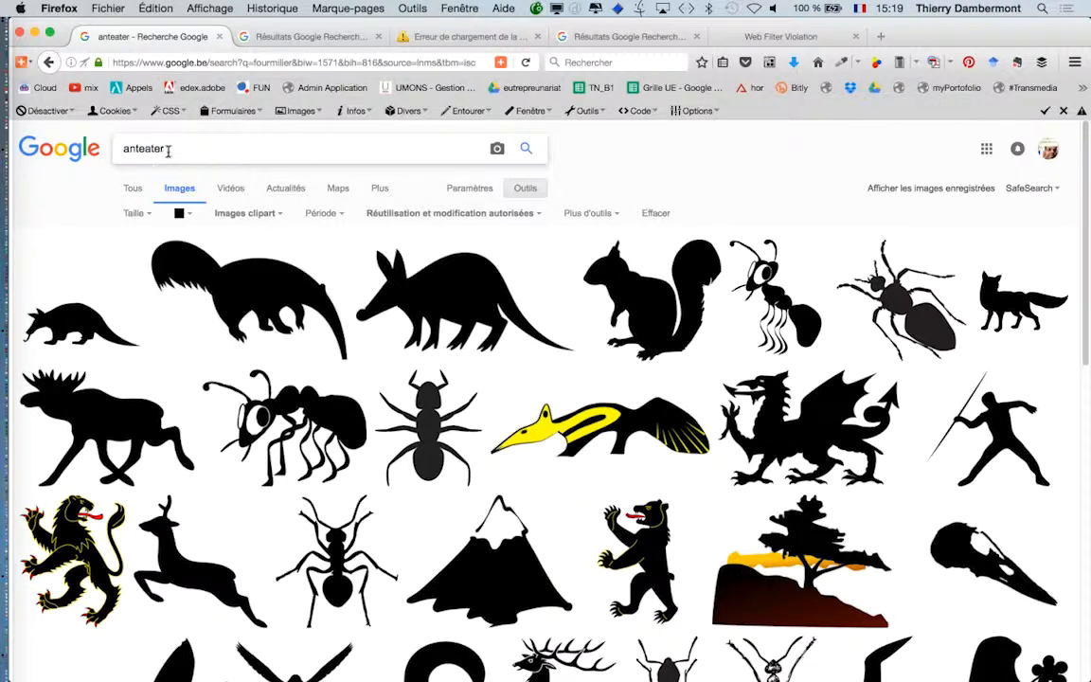
Replace the image search term with "street" and run the search
drag(164, 149, 101, 152)
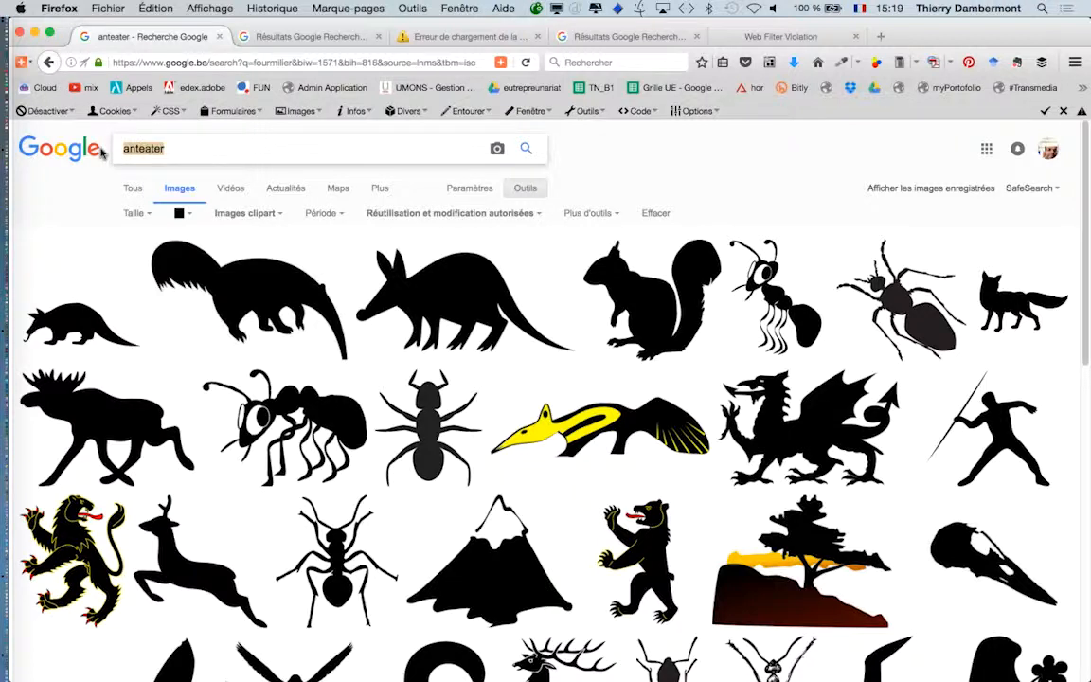
text(street)
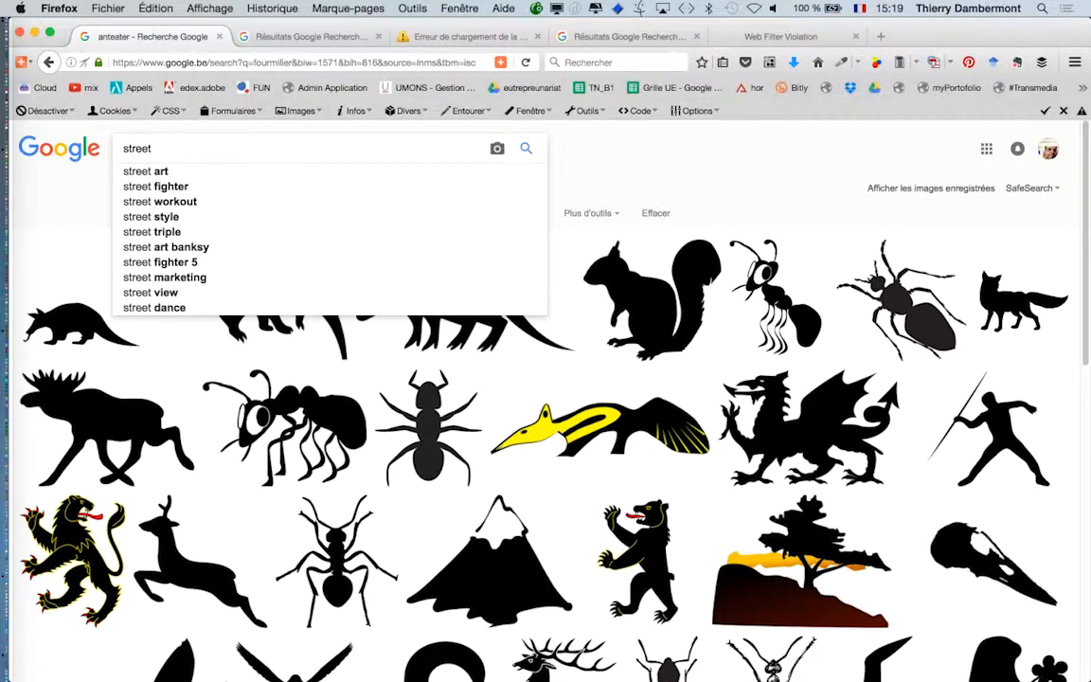
key(BackSpace)
key(Return)
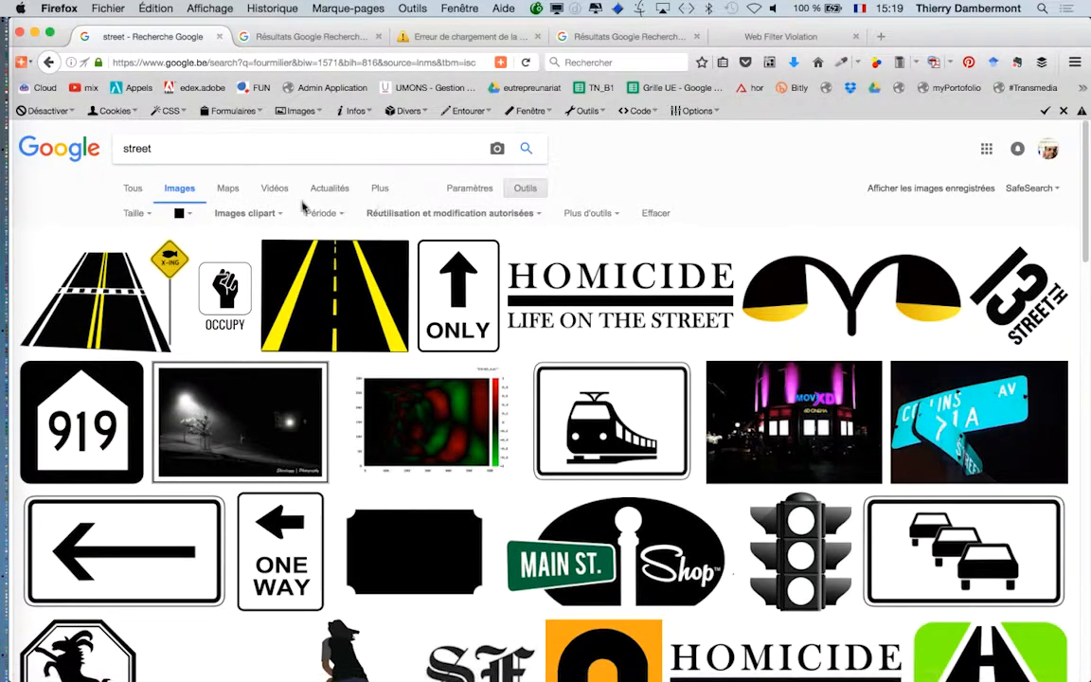
Reset the image filters to all colours (Toutes les couleurs) and all types (Tous les types)
click(190, 214)
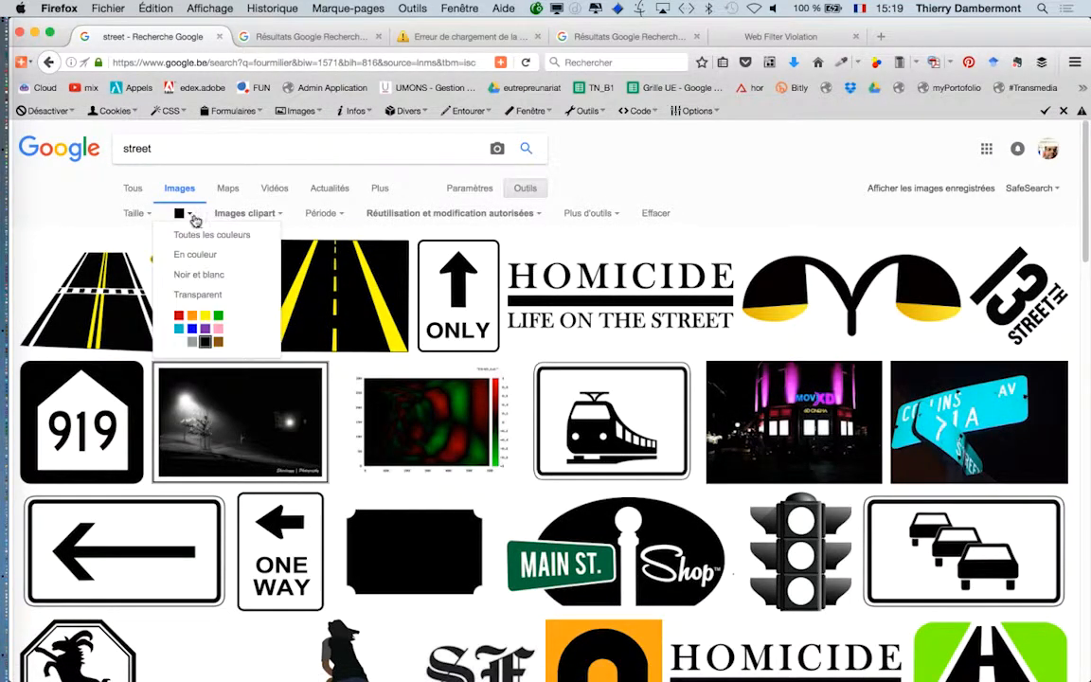
click(229, 234)
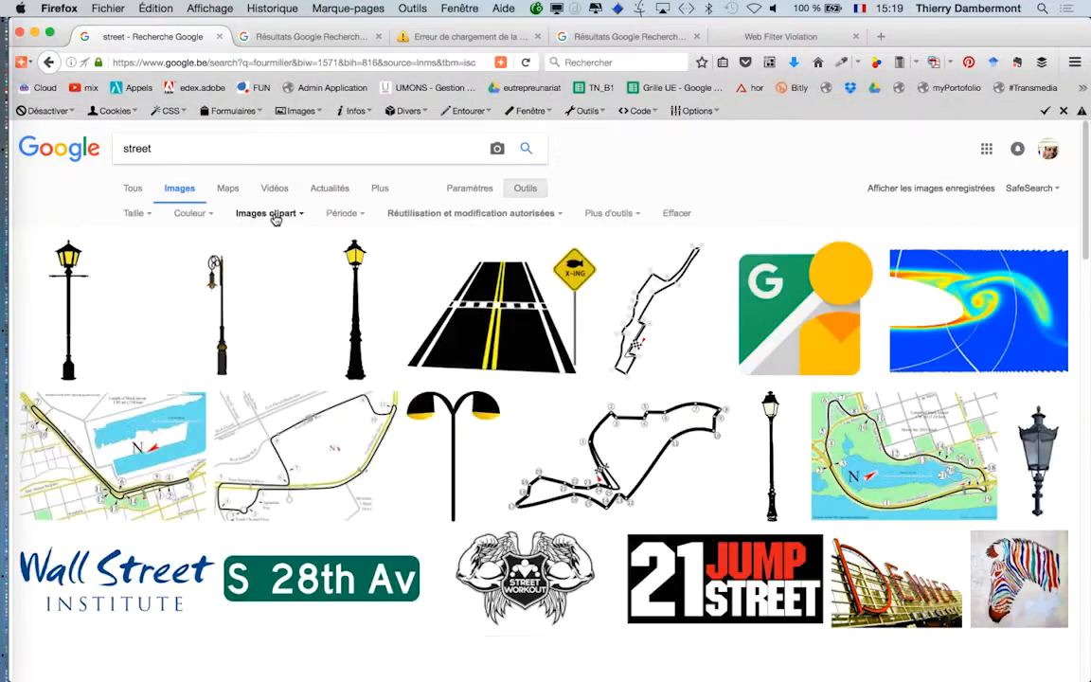
click(275, 216)
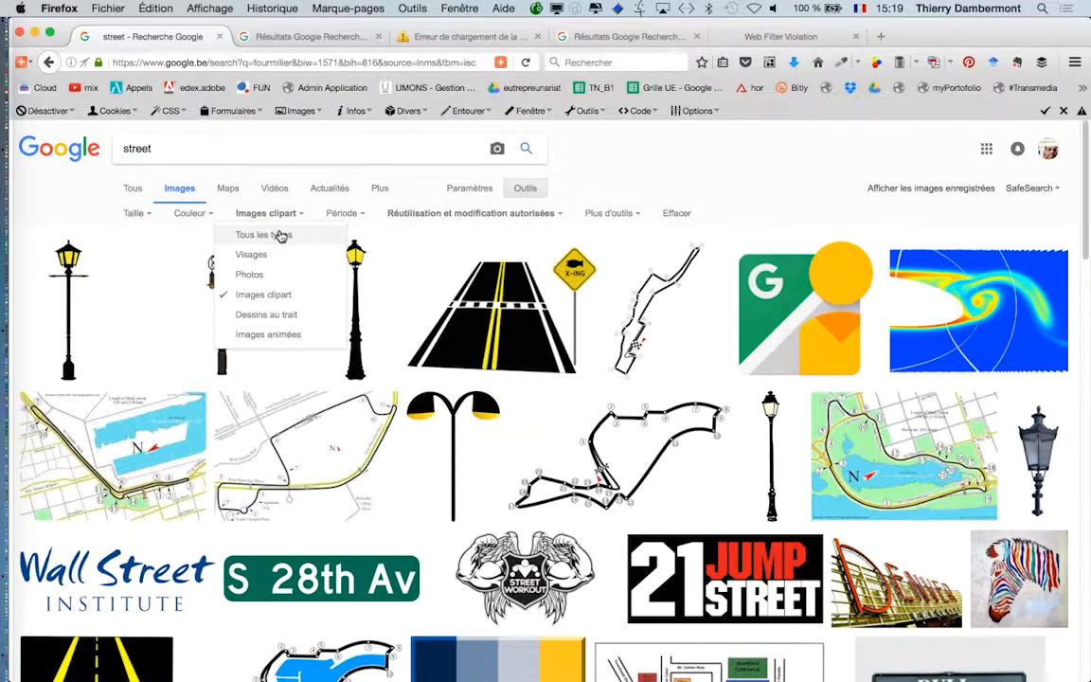
click(280, 236)
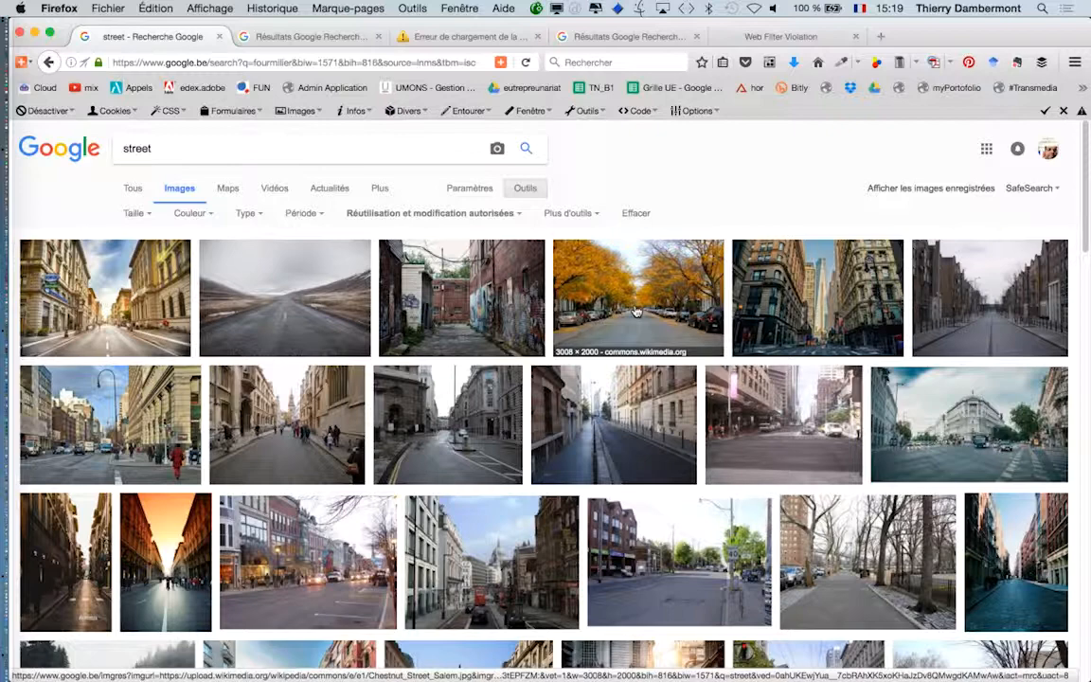
drag(169, 140, 126, 142)
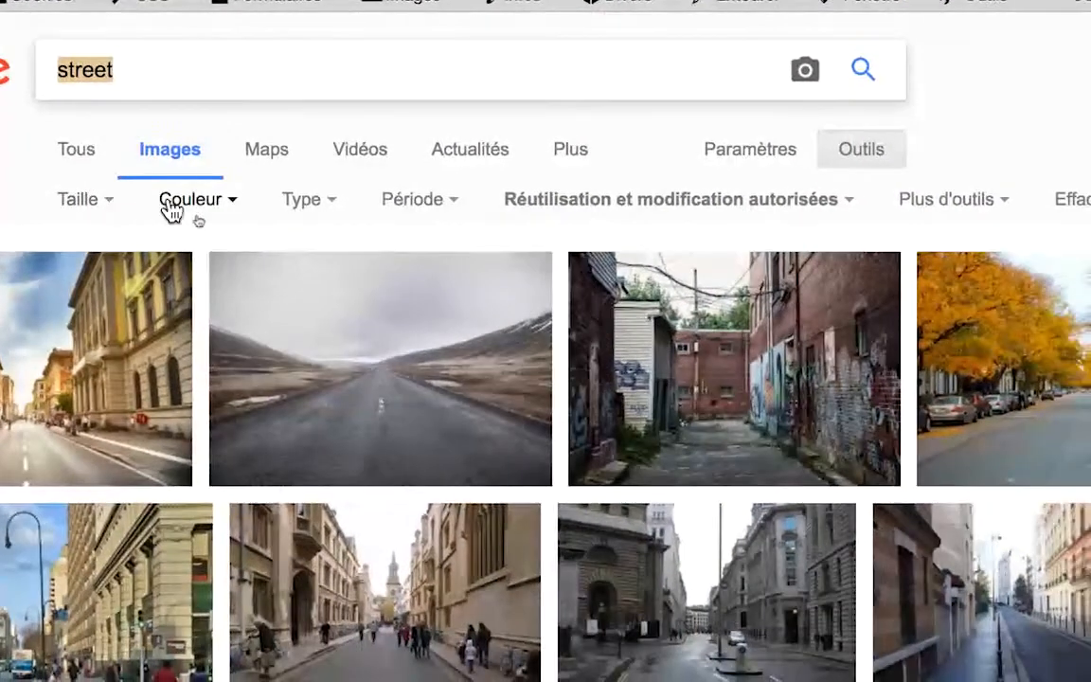
click(220, 202)
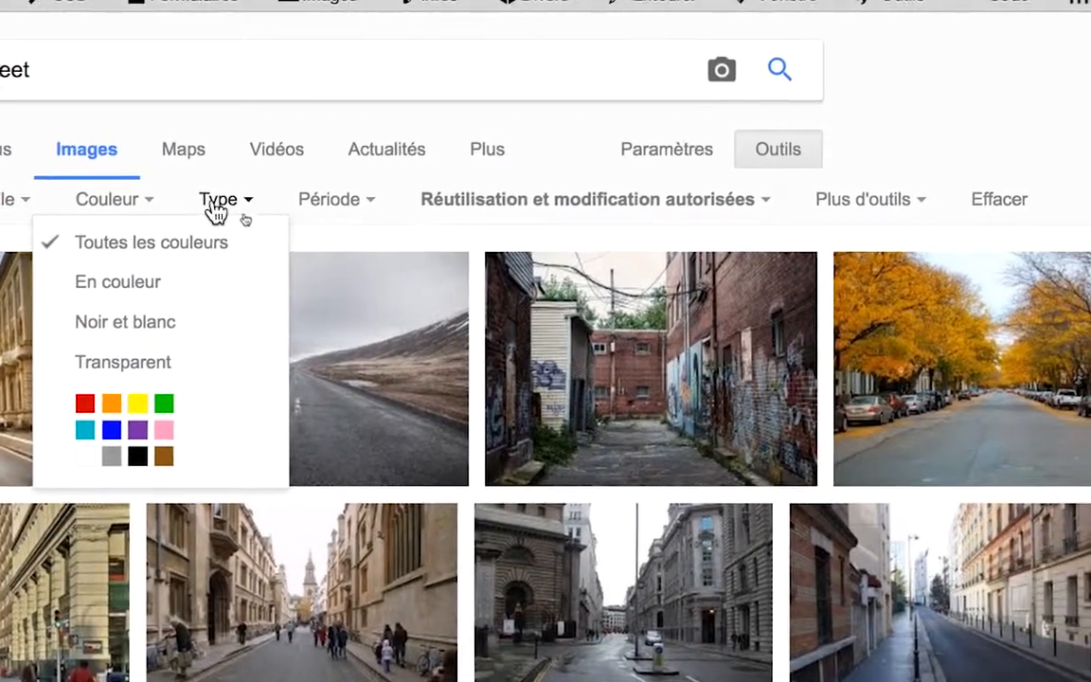
click(270, 202)
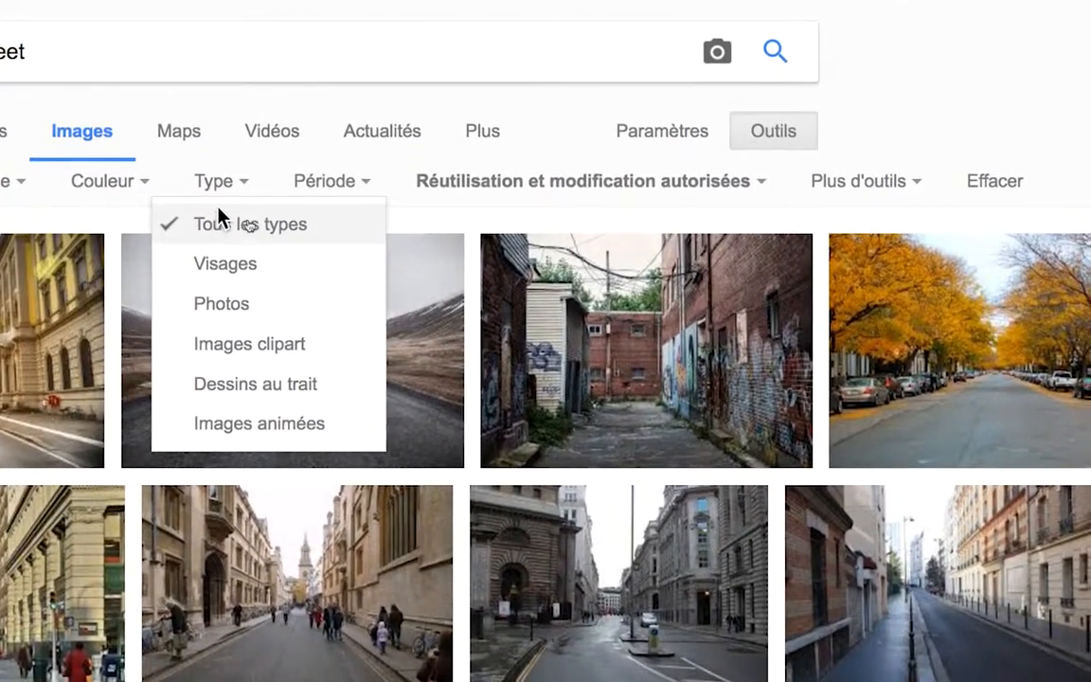
click(218, 204)
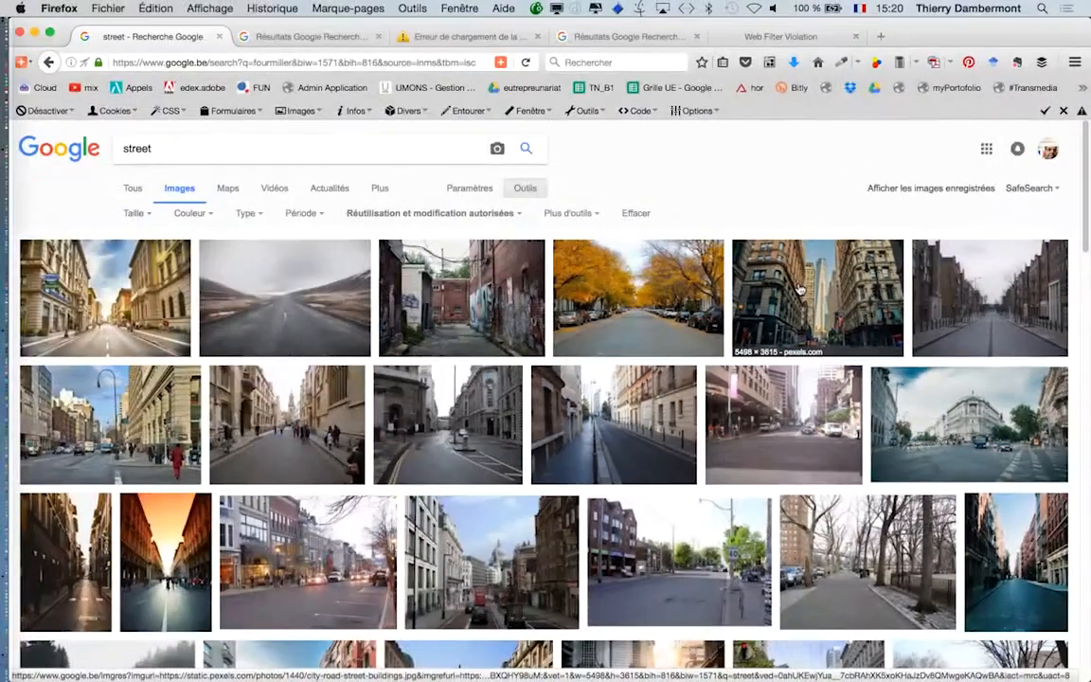
View the Pexels city street photo at full size and return to the street search results
click(301, 34)
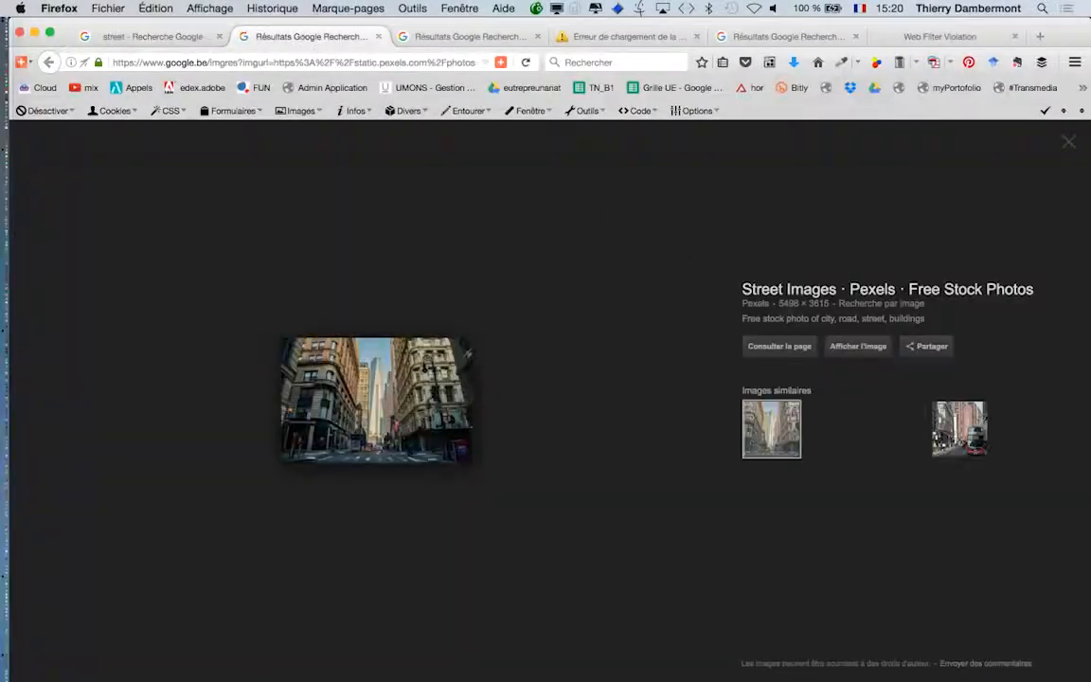
click(855, 345)
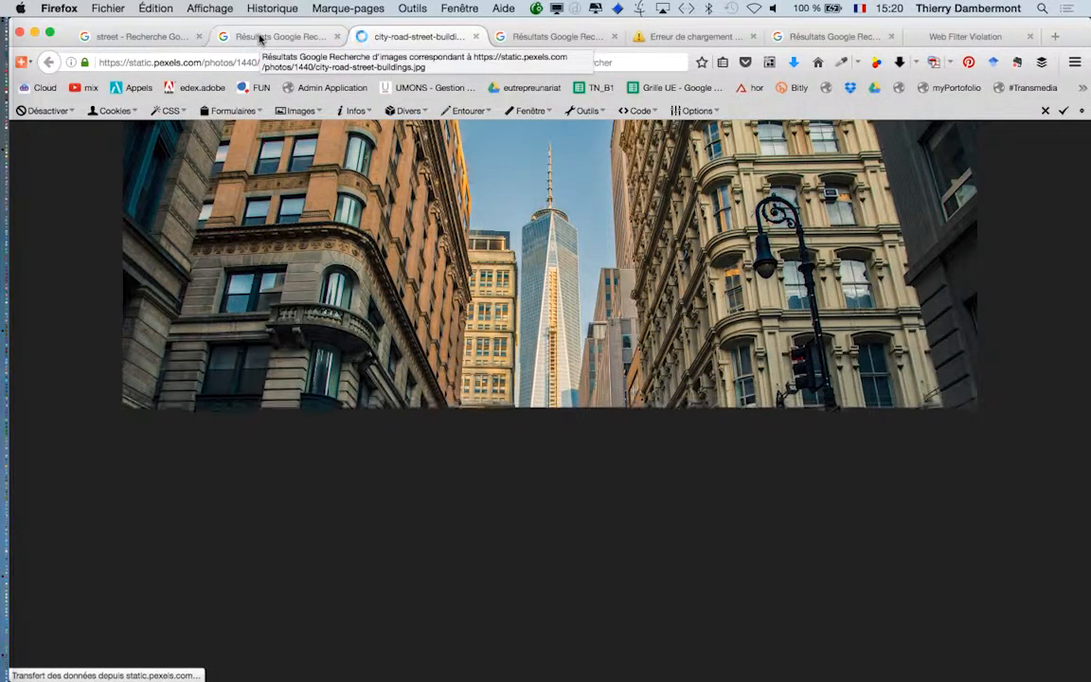
click(259, 37)
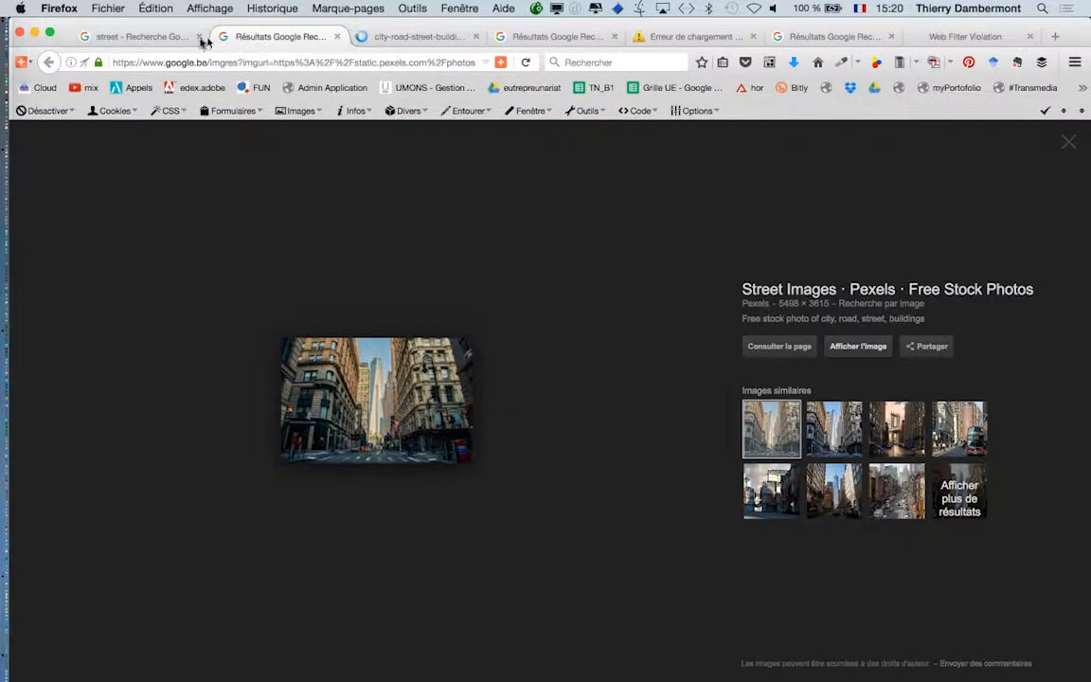
click(173, 38)
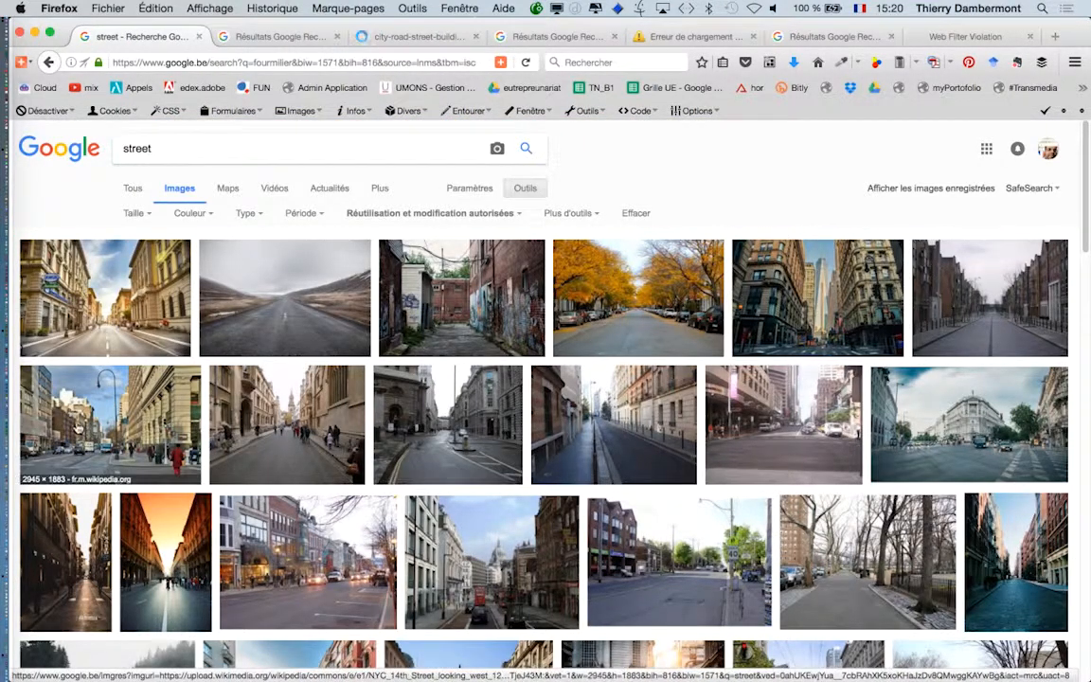
Open the Wikipedia photo of New York's 14th Street from the results at full size
super+click(175, 453)
click(259, 38)
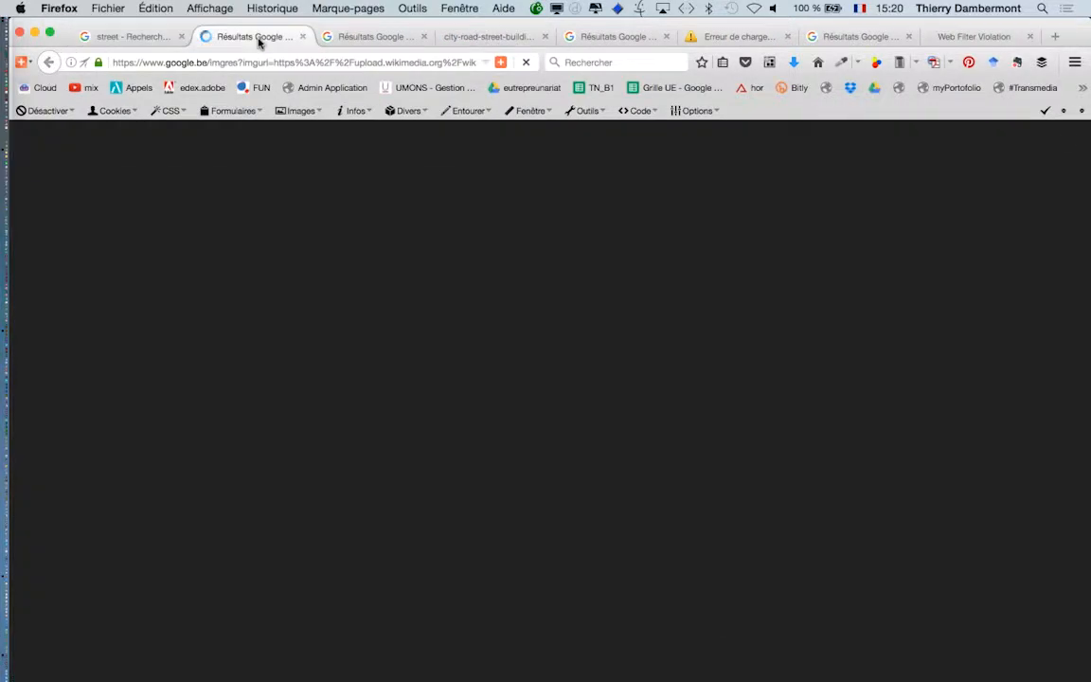
click(863, 347)
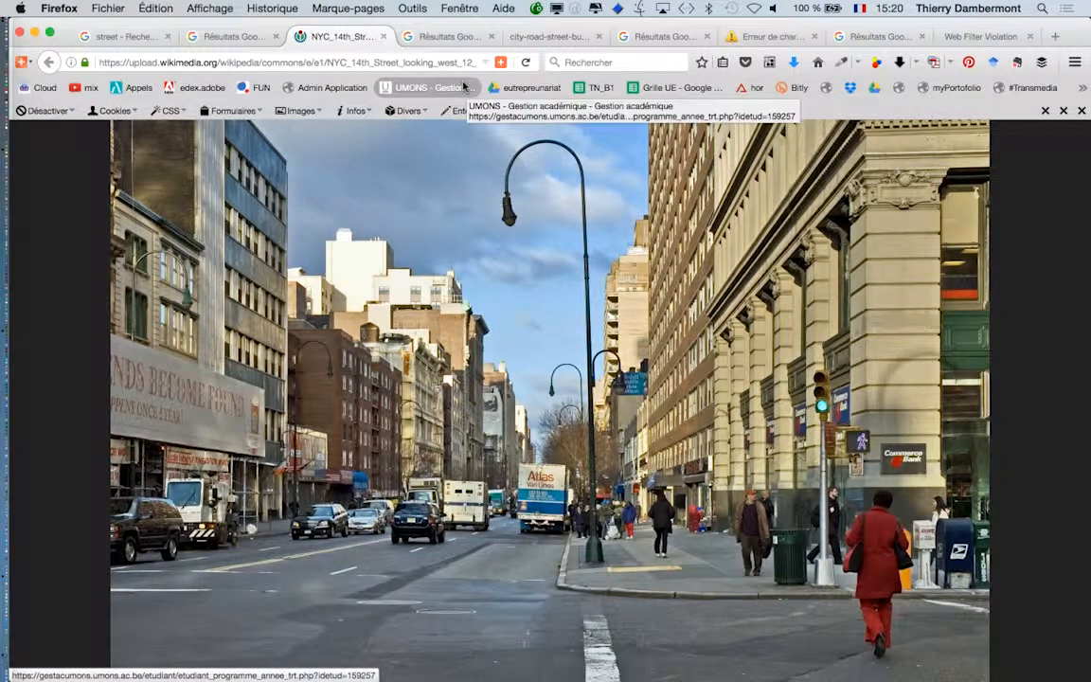
Open the save dialog for the full-size 14th Street photo
right_click(445, 313)
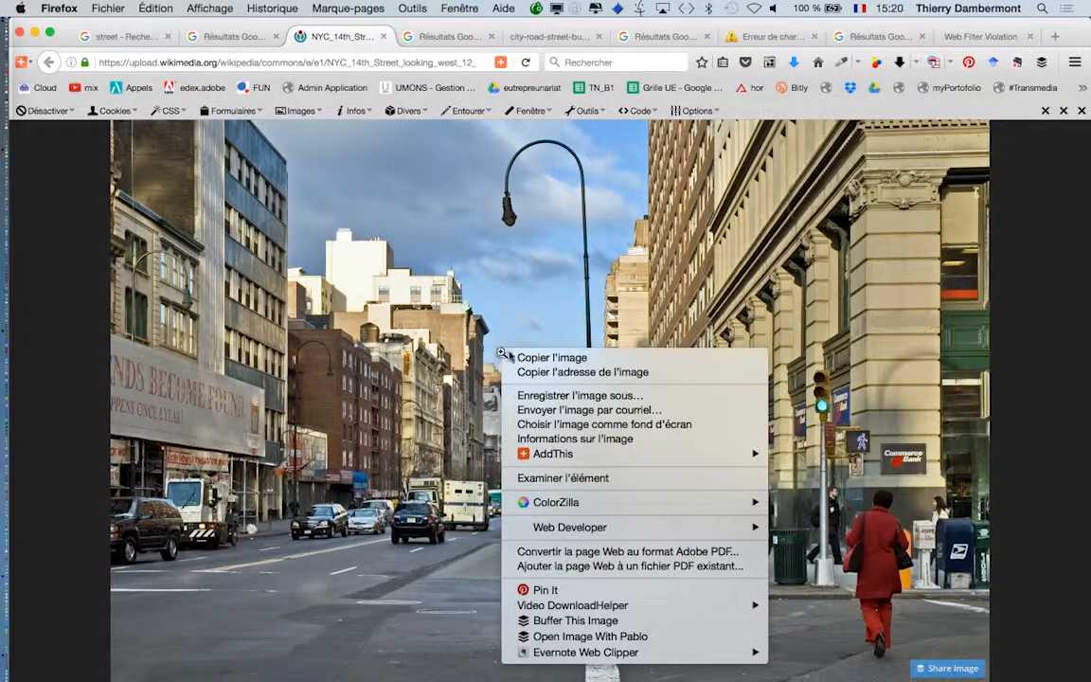
click(562, 395)
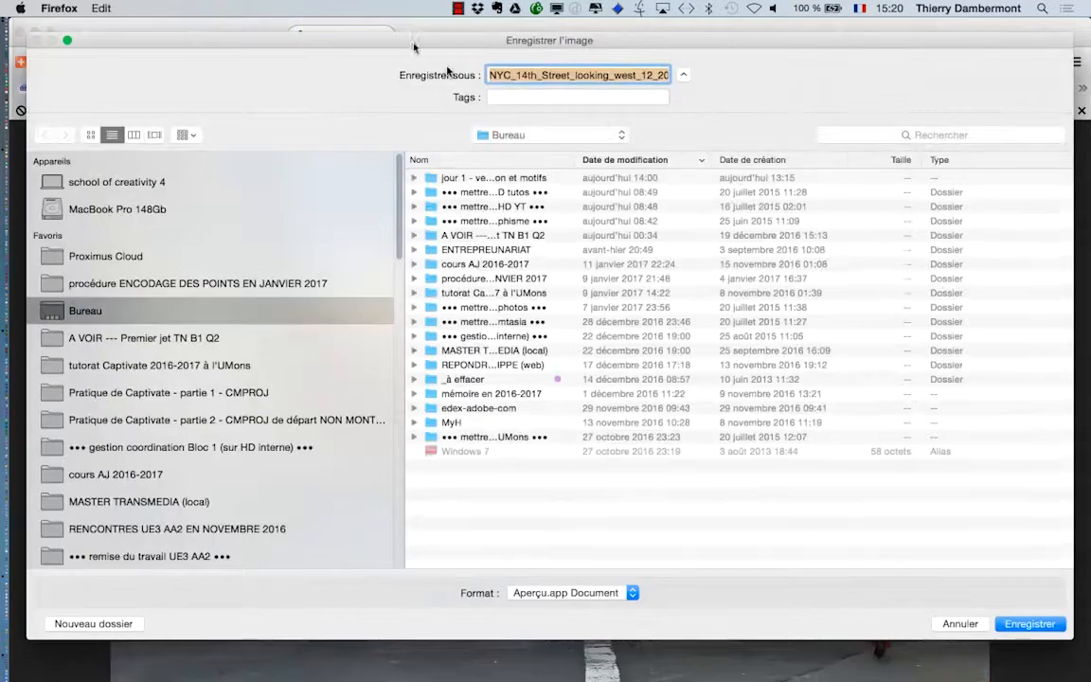
drag(479, 50, 965, 657)
double_click(965, 657)
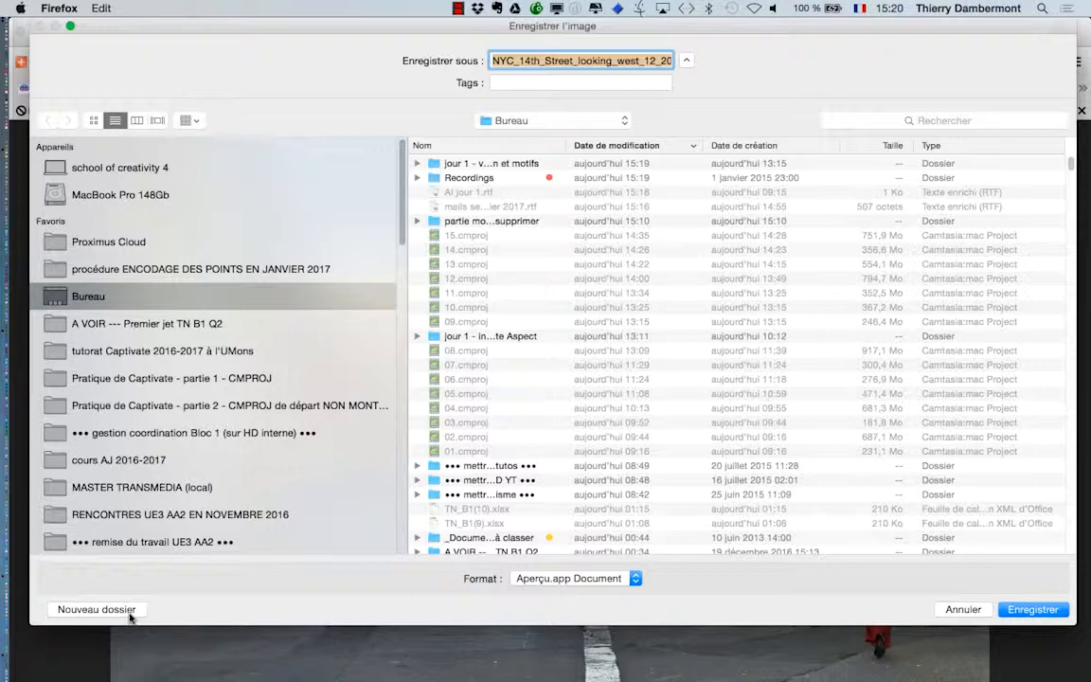
Create a folder named "jour 1 - vectorisation de photographie de décor" on the Bureau and save the street photo in it
click(129, 611)
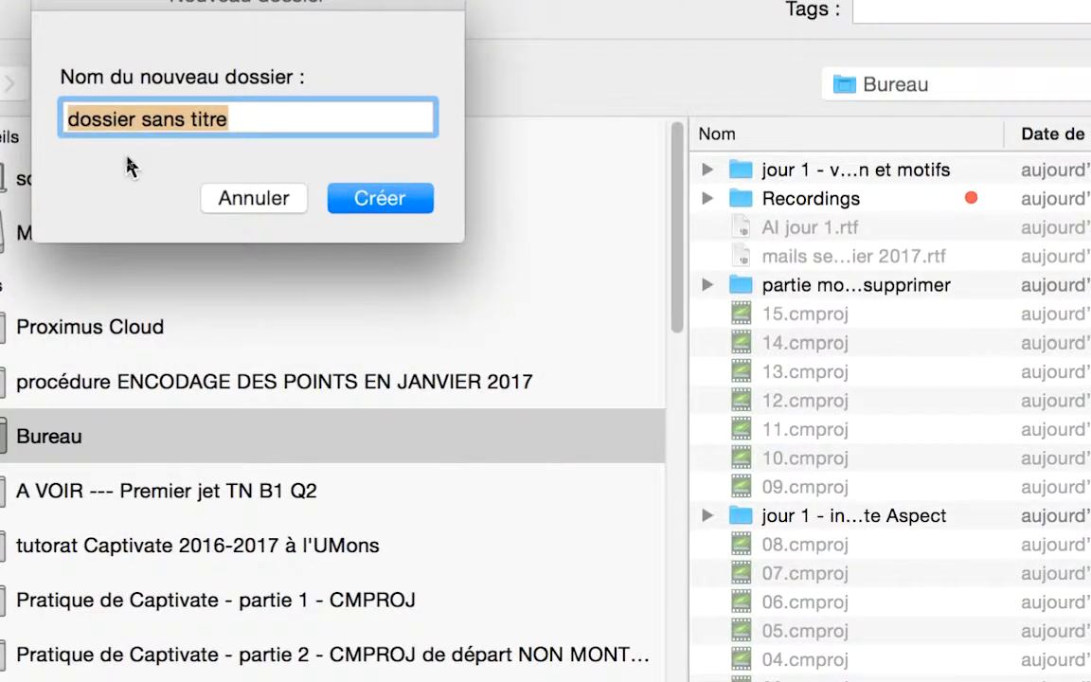
text(vectorisation )
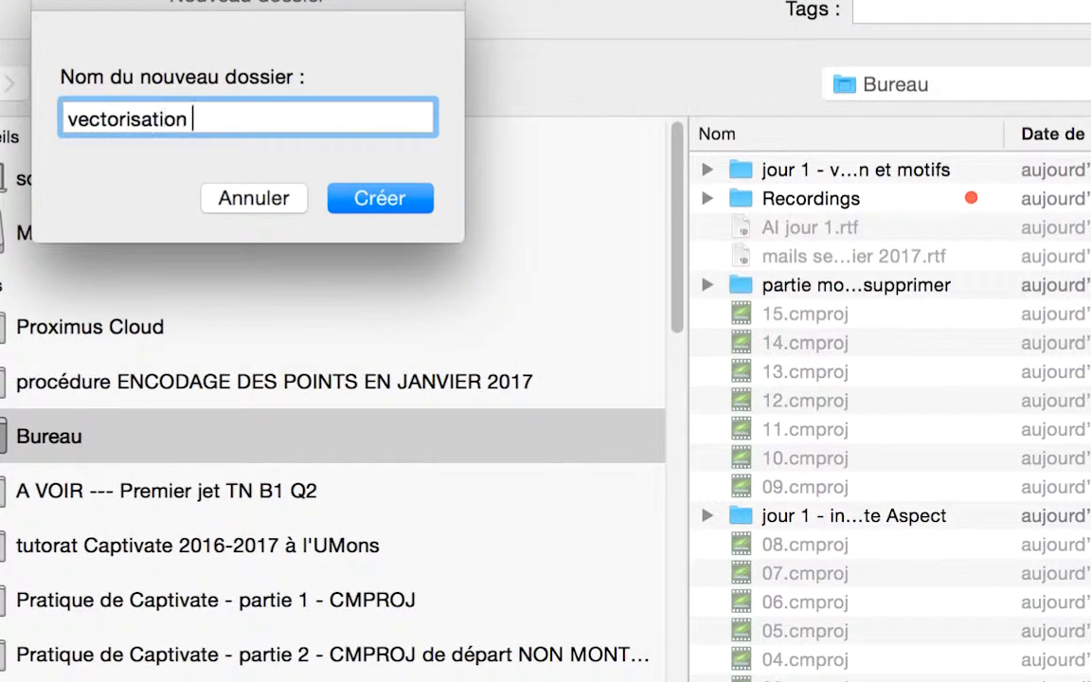
text(de photographi)
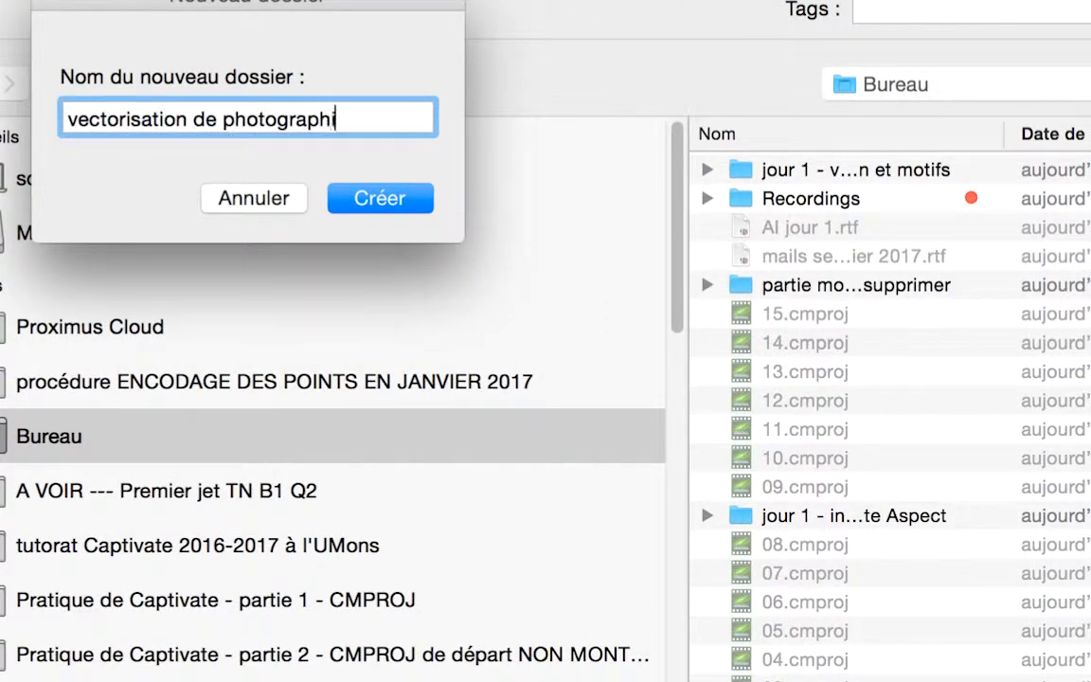
text(e de décor)
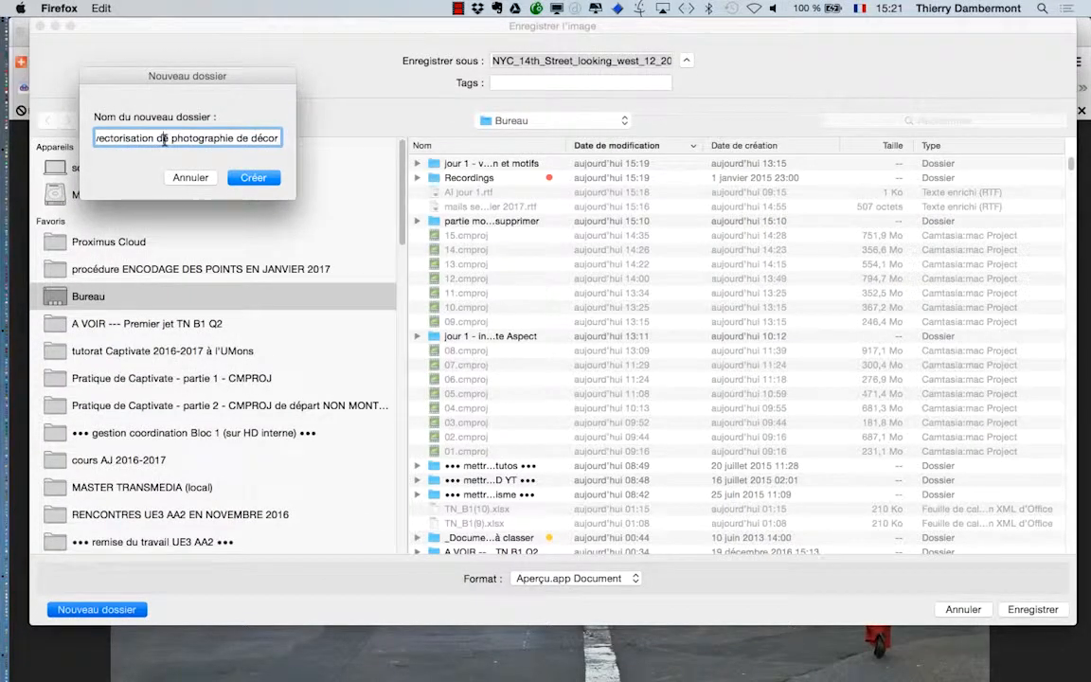
key(super+Left)
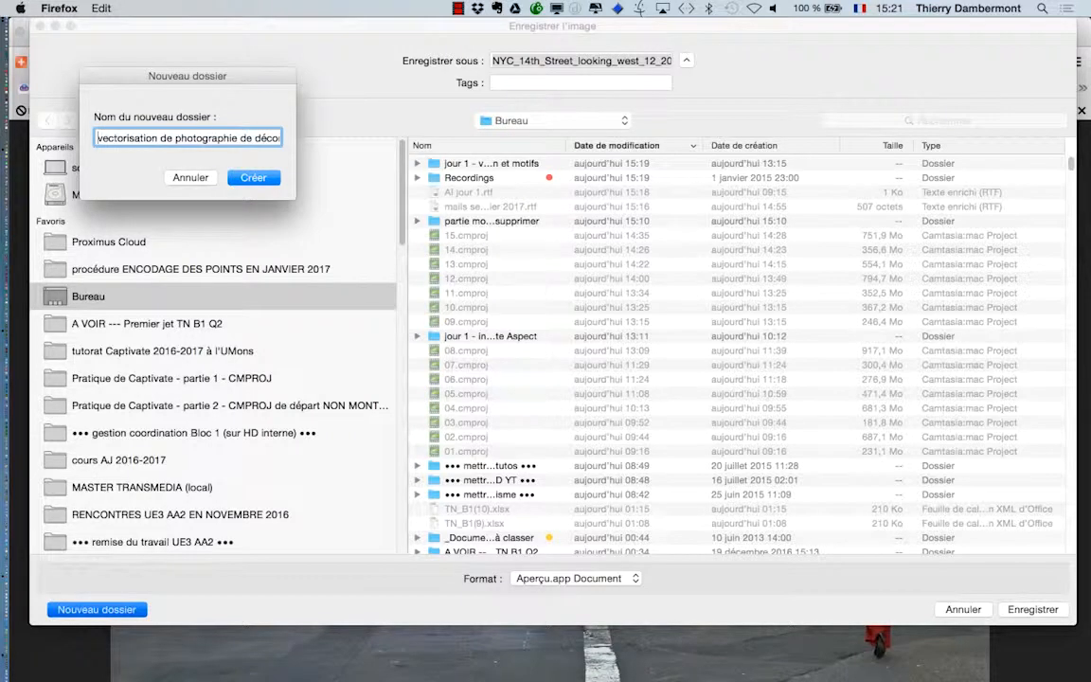
text(jour)
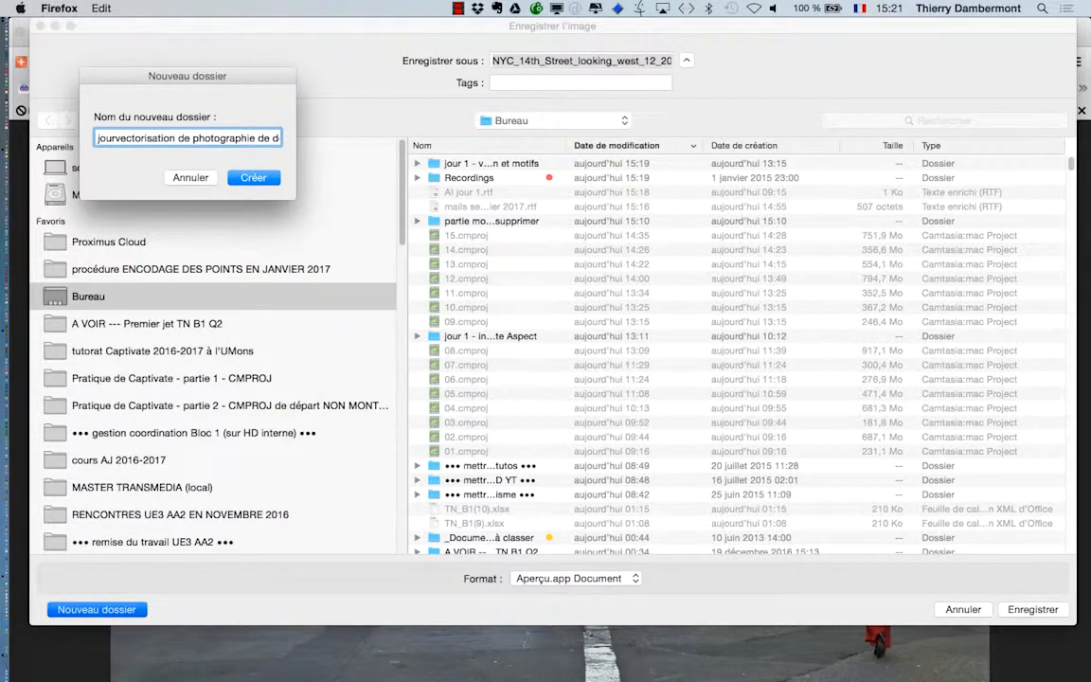
text( 1 -)
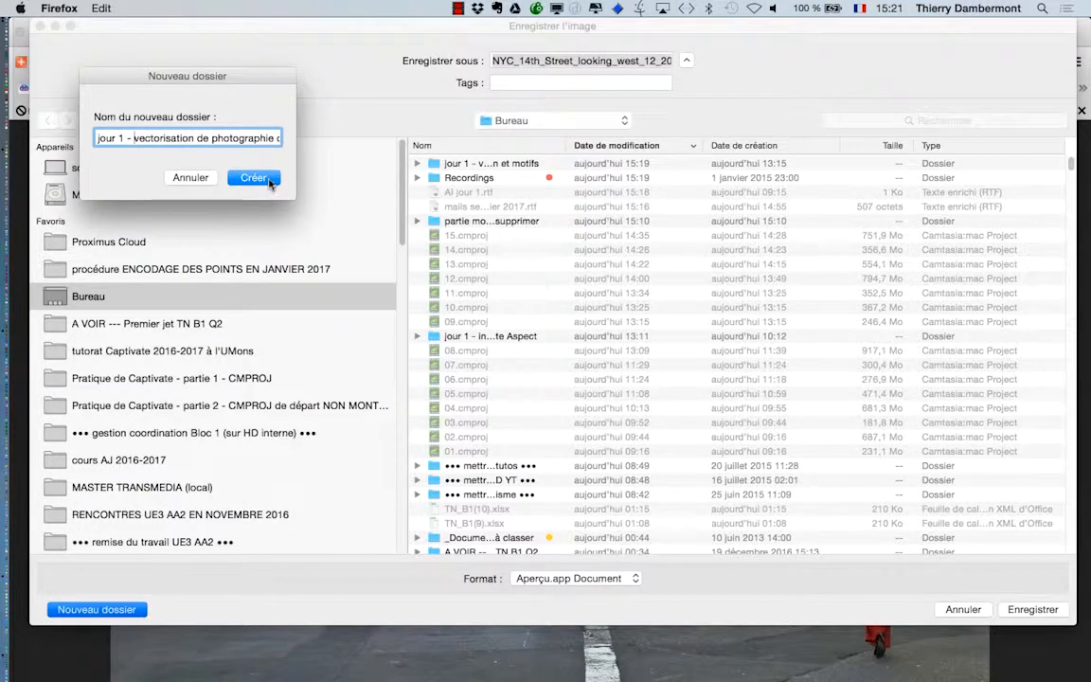
click(265, 178)
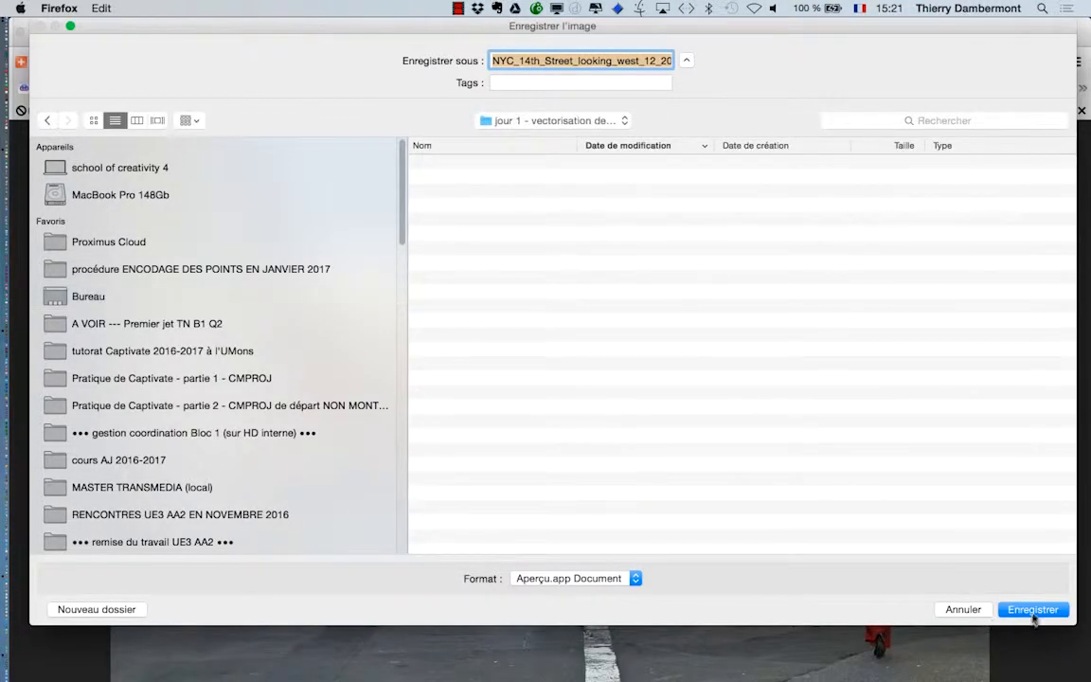
click(1032, 611)
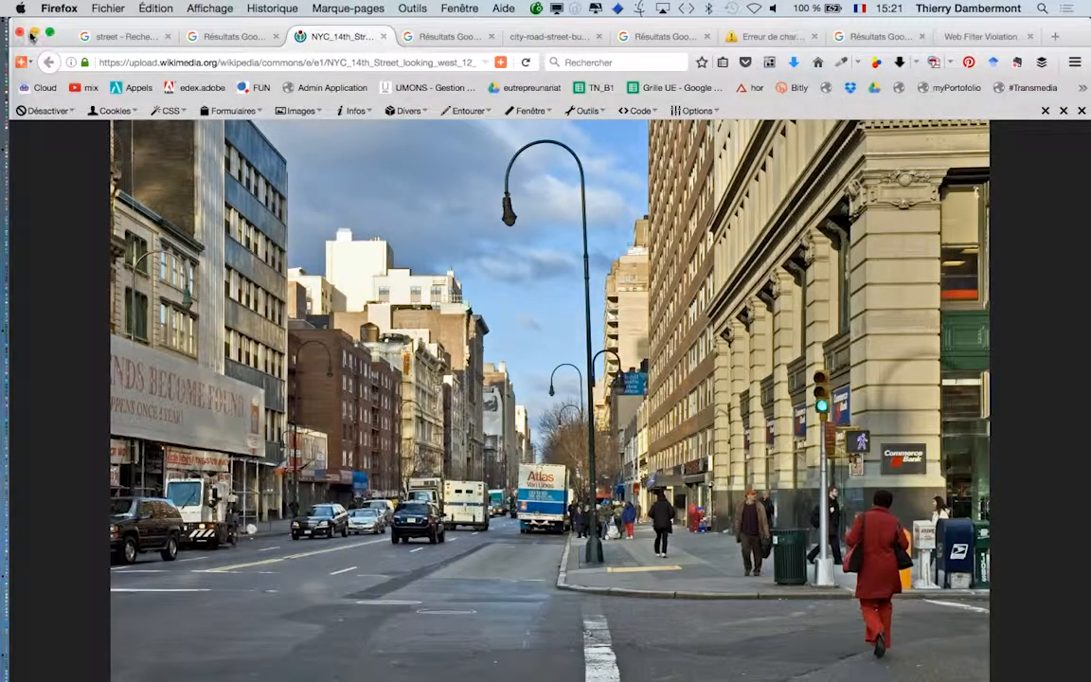
Minimize the browser window and switch to Adobe Illustrator CC 2015
click(32, 34)
key(super+Tab)
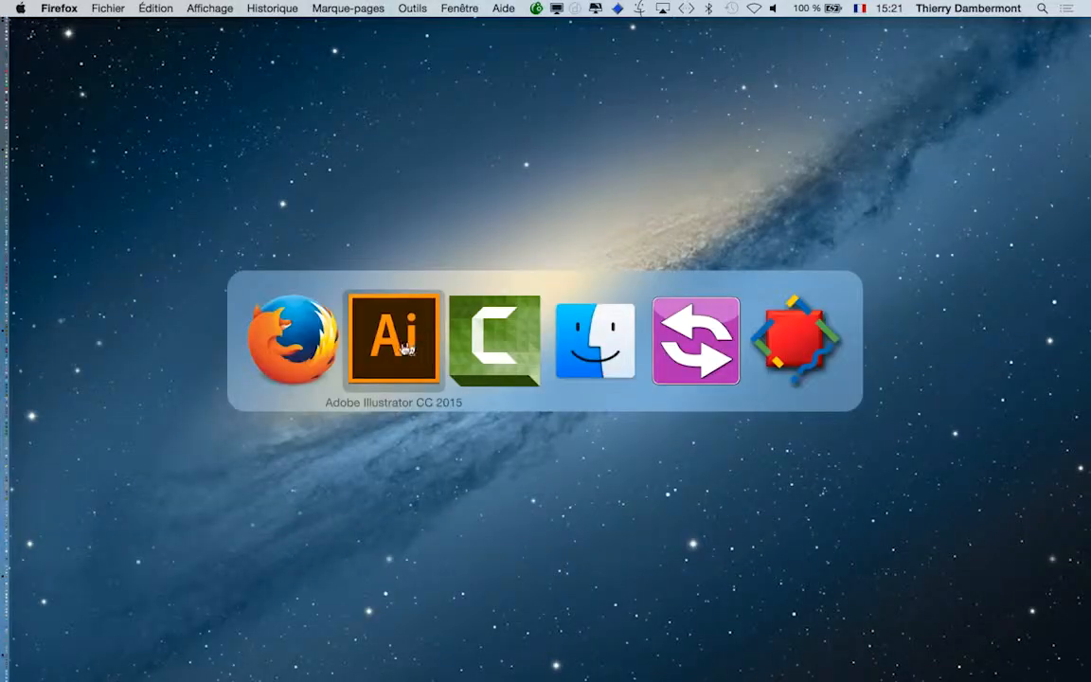
mouse_move(3, 360)
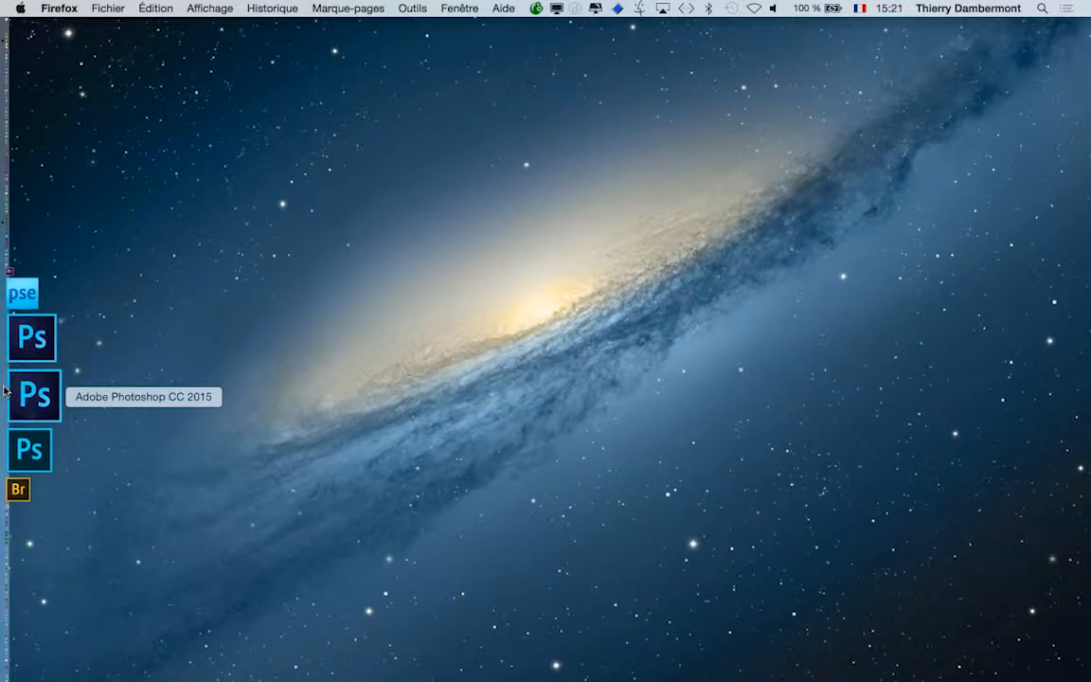
key(super+Tab)
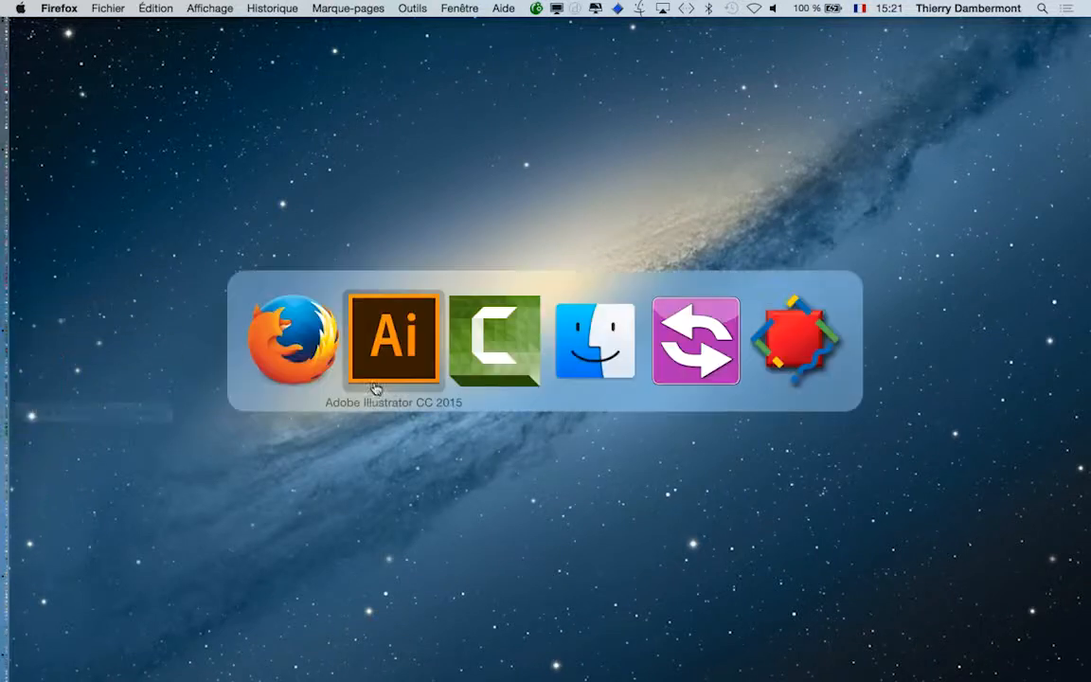
Create a new A4 landscape document, 297 × 210 mm, in RVB mode with 300 ppp raster effects
click(140, 9)
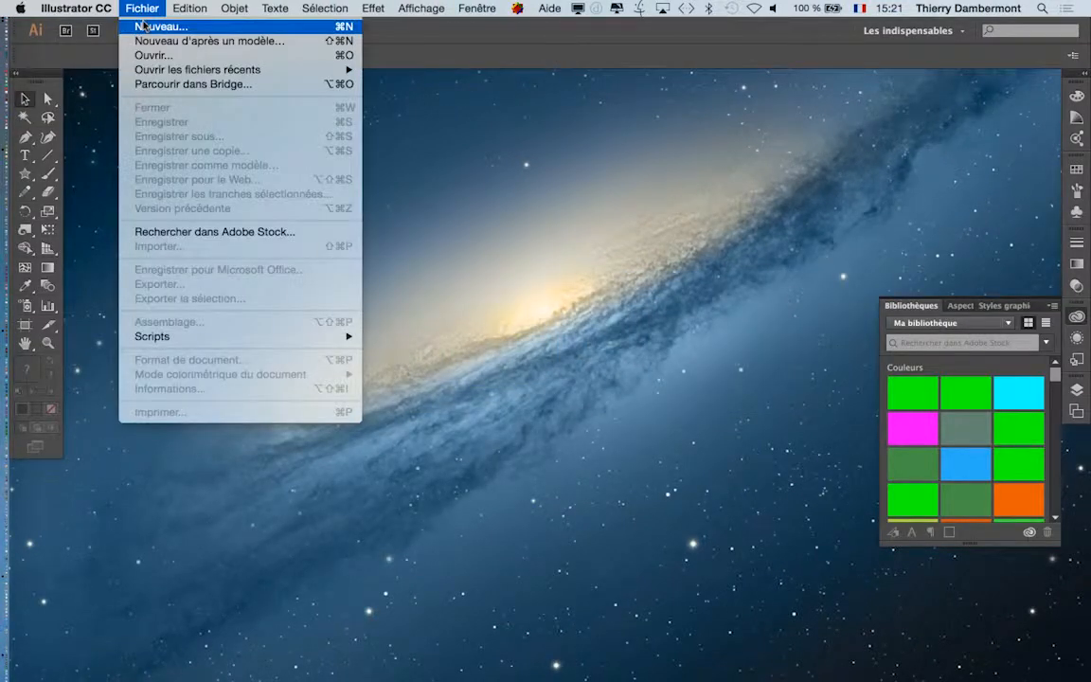
click(161, 26)
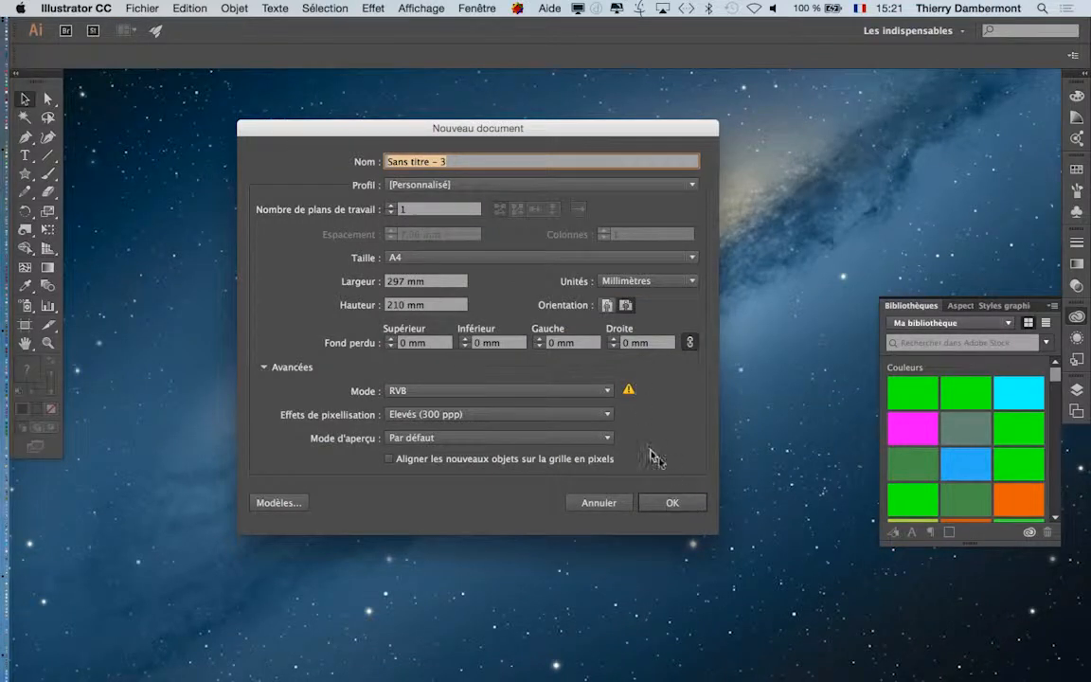
click(676, 501)
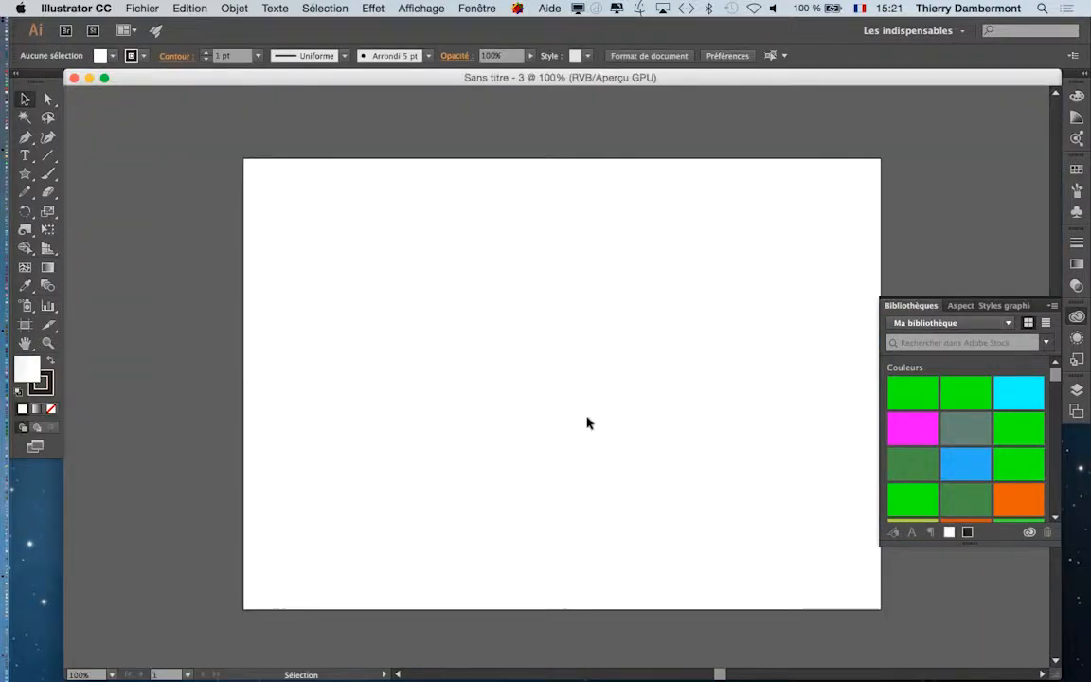
Switch the document to full-screen mode with the menu bar and reposition the artboard in view
key(f)
key(space)
drag(448, 347, 405, 346)
Place NYC_14th_Street_looking_west_12_2005.jpg from the Bureau folder "jour 1 - vectorisation de photographie de décor" as a linked image and centre it on the artboard
click(142, 8)
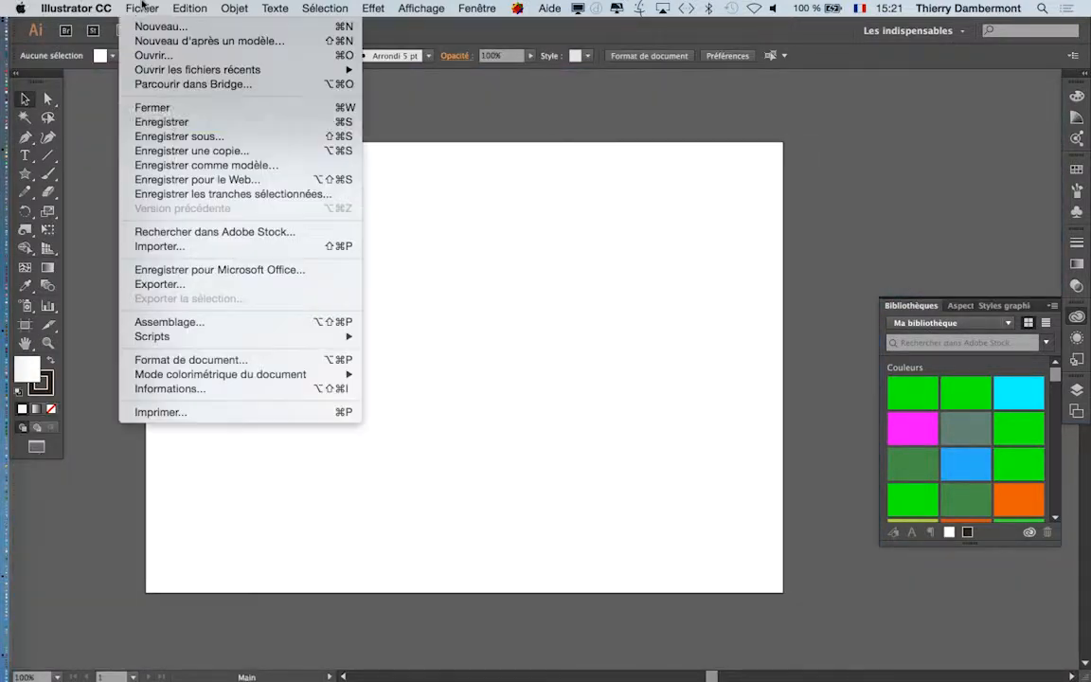
click(180, 246)
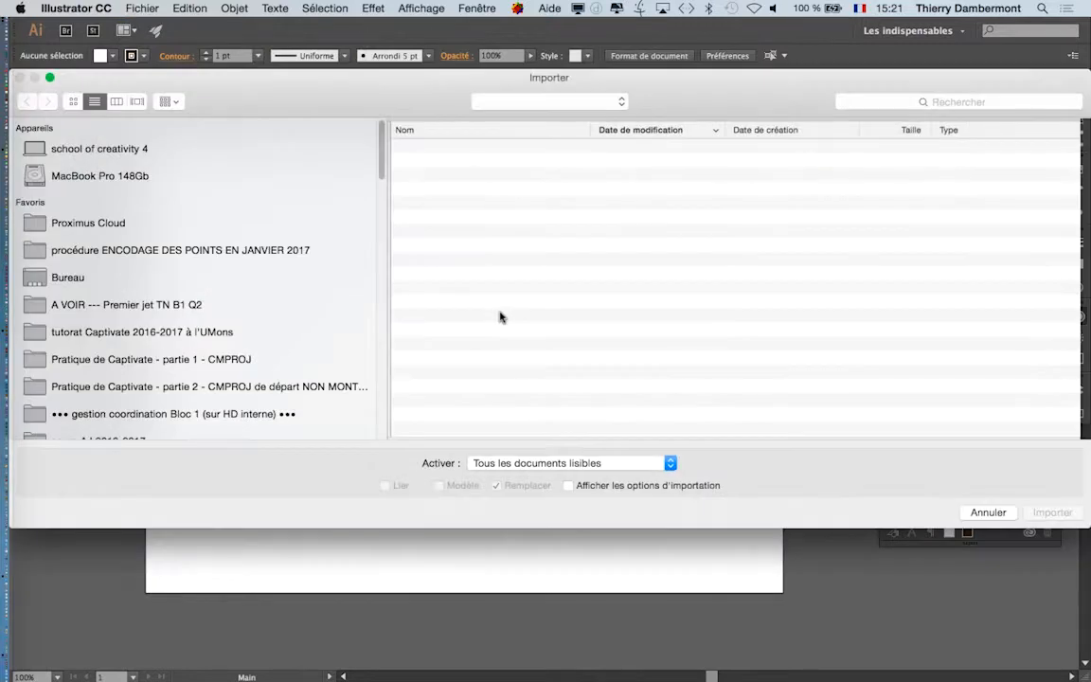
click(125, 276)
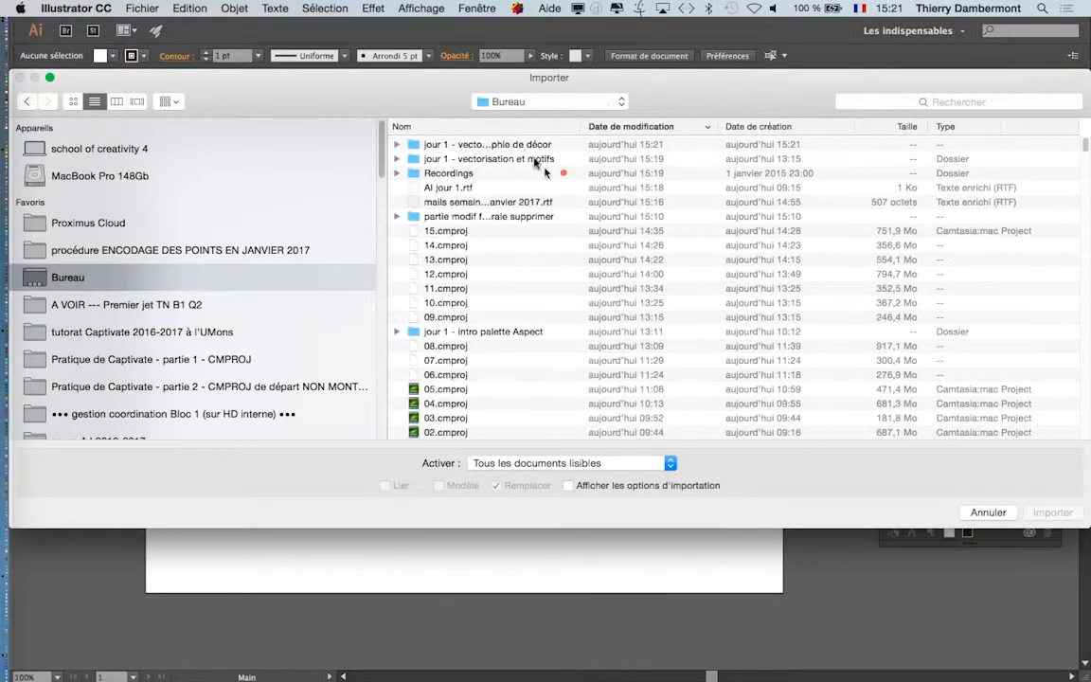
double_click(469, 144)
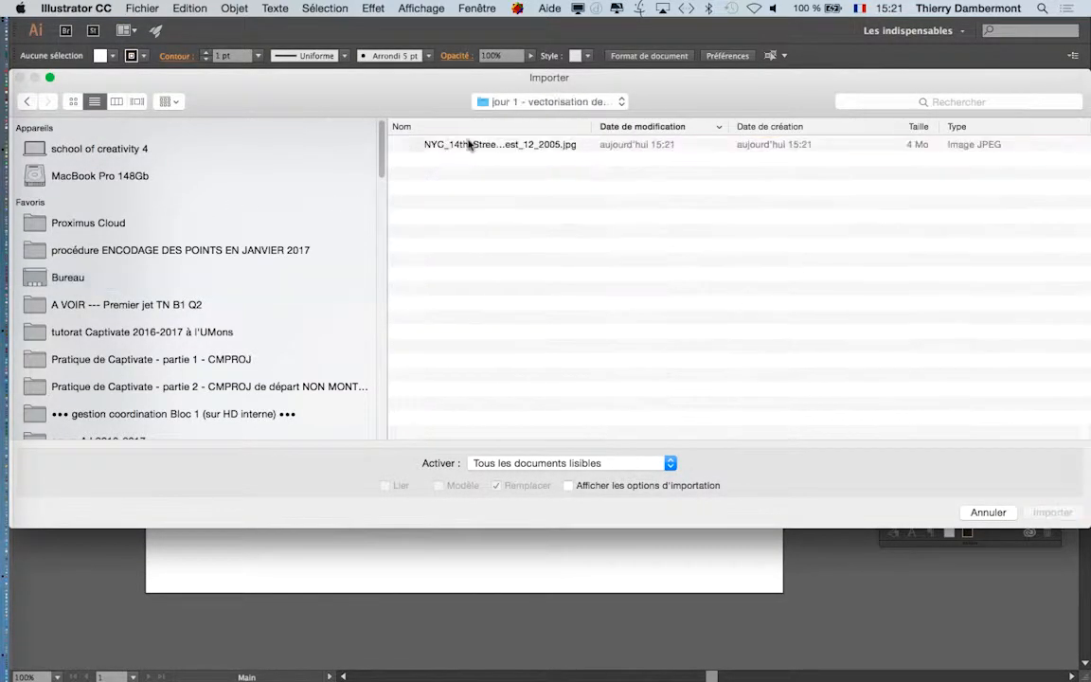
click(459, 147)
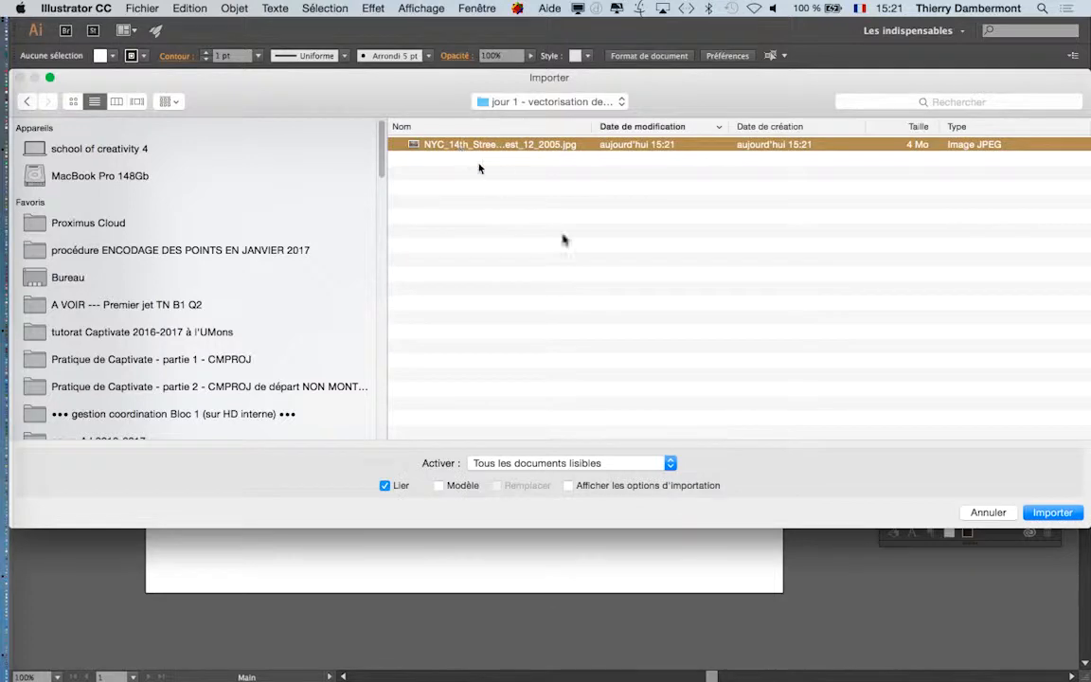
click(1052, 513)
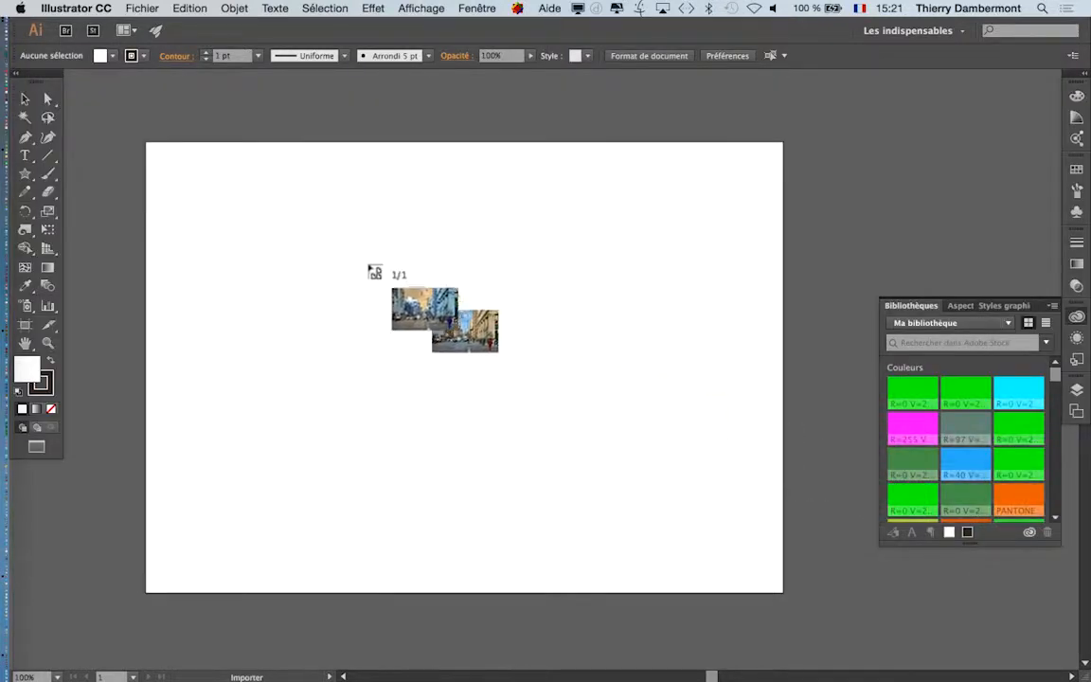
click(172, 174)
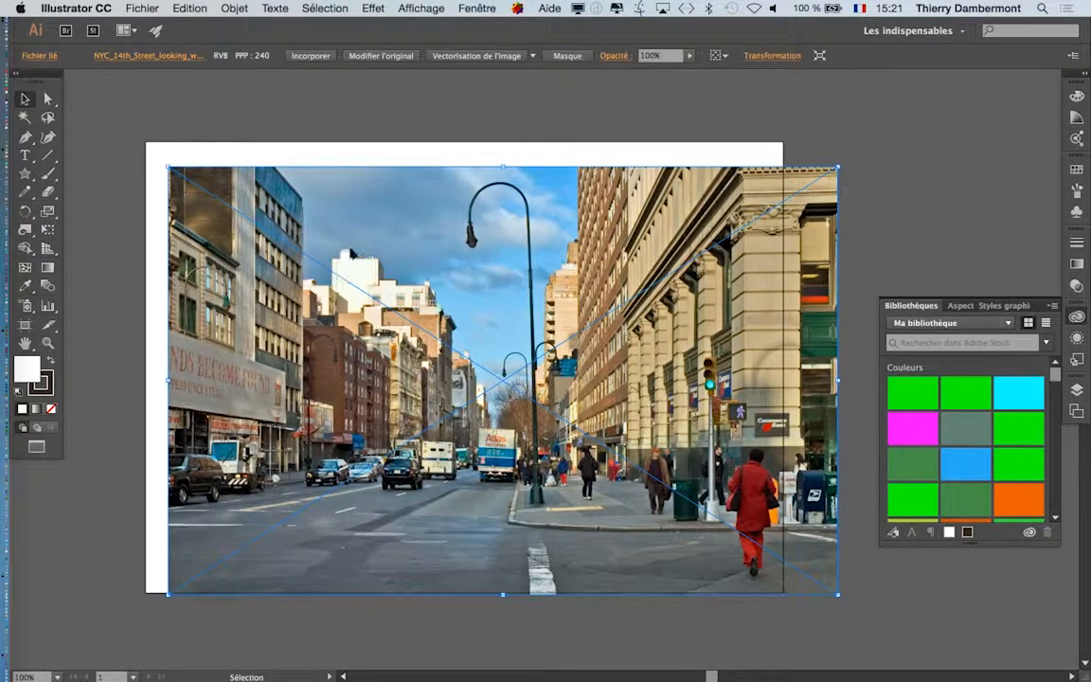
drag(344, 247, 312, 238)
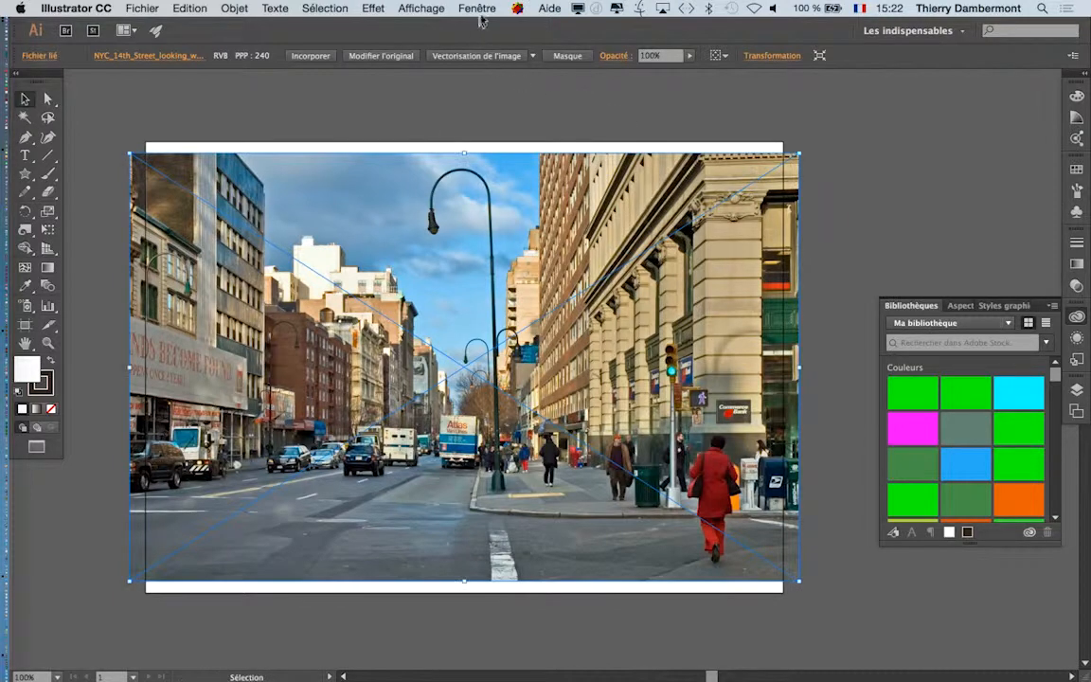
Show the Vectorisation de l'image settings for the photo and move them away from its centre
click(476, 9)
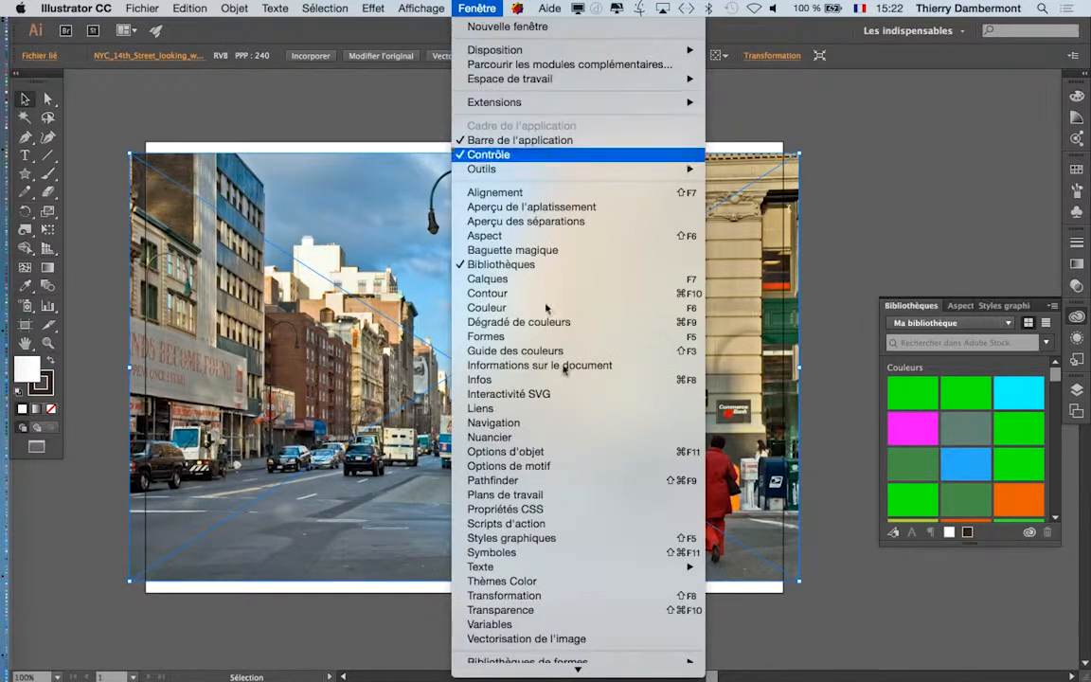
click(635, 644)
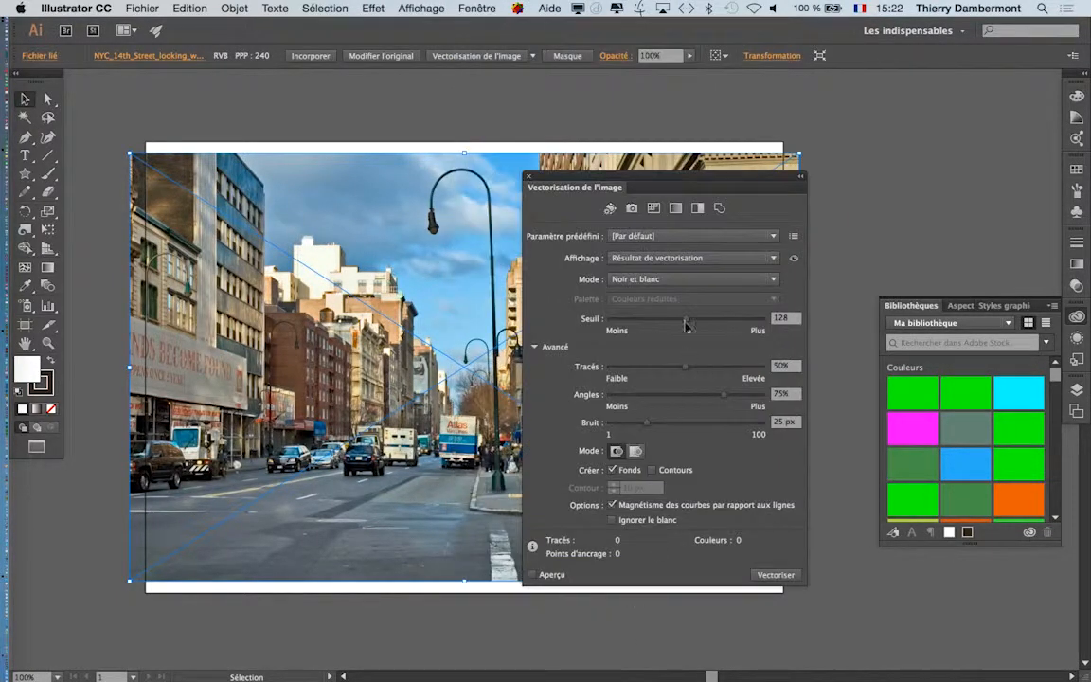
drag(618, 182, 798, 98)
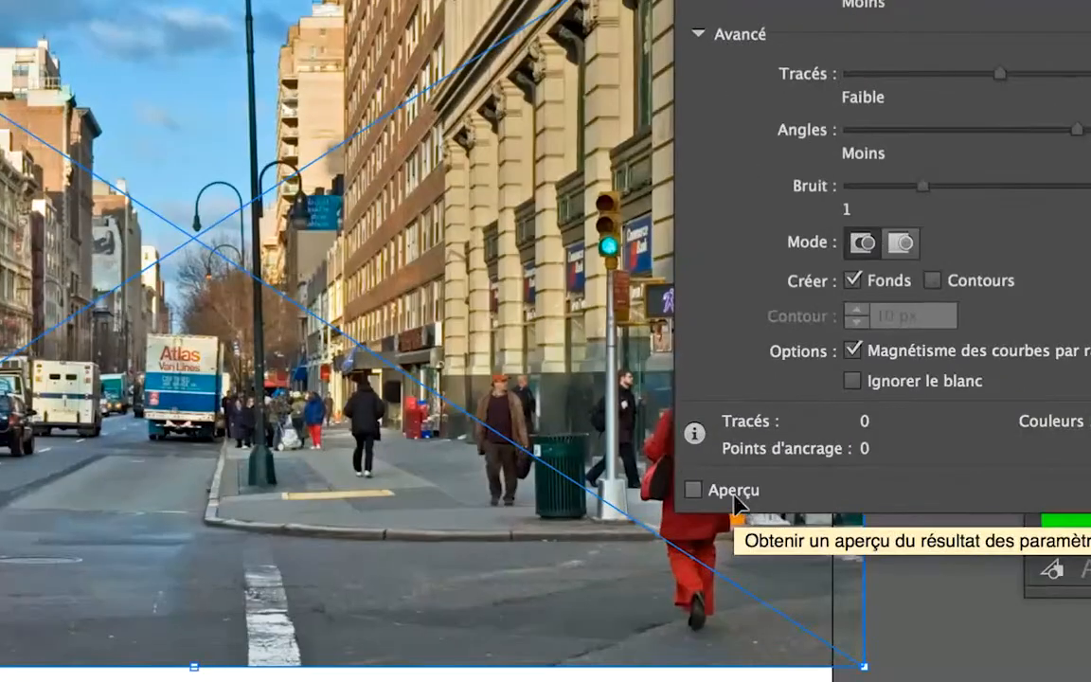
Try to preview the default black-and-white trace of the photo, decline the slow tracing, and delete the photo from the artboard
click(735, 495)
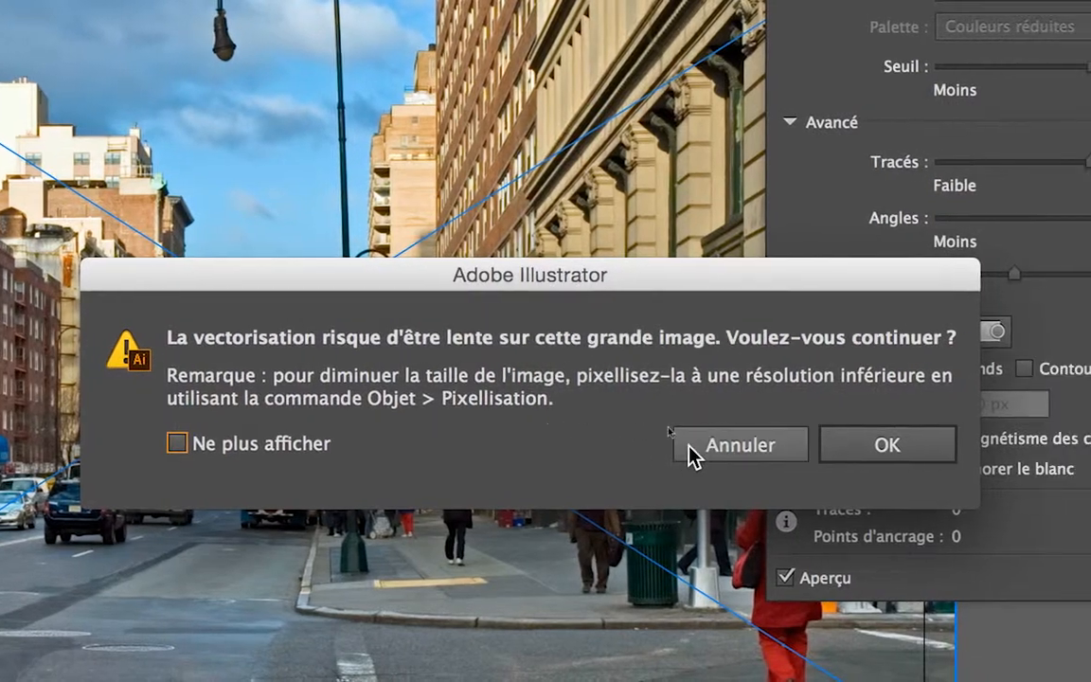
click(768, 445)
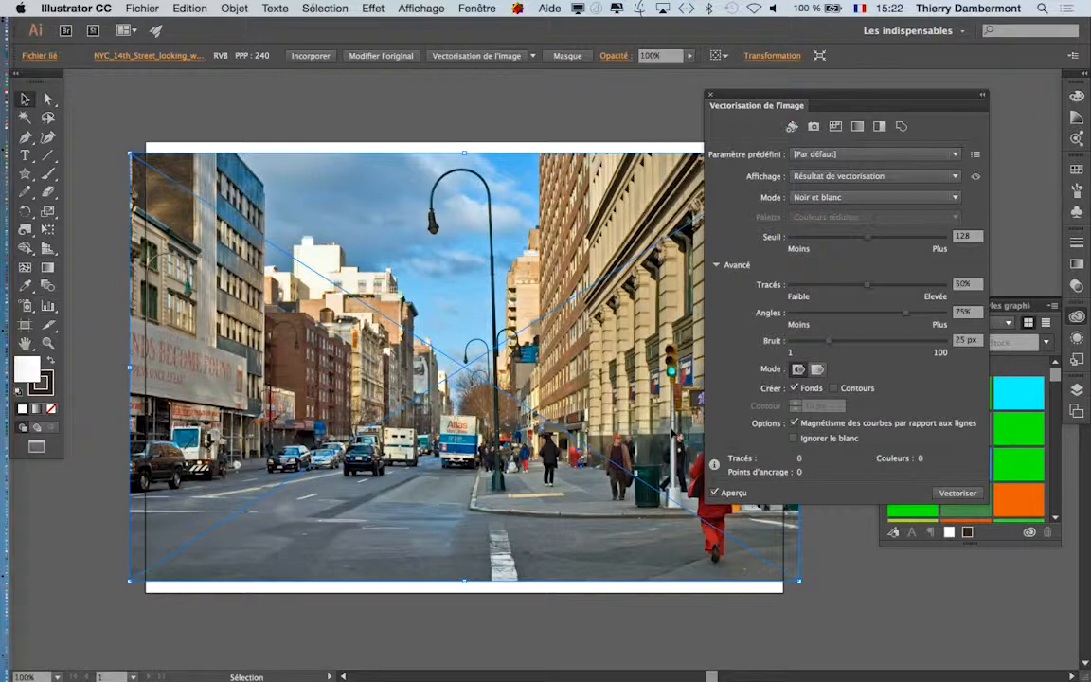
click(715, 492)
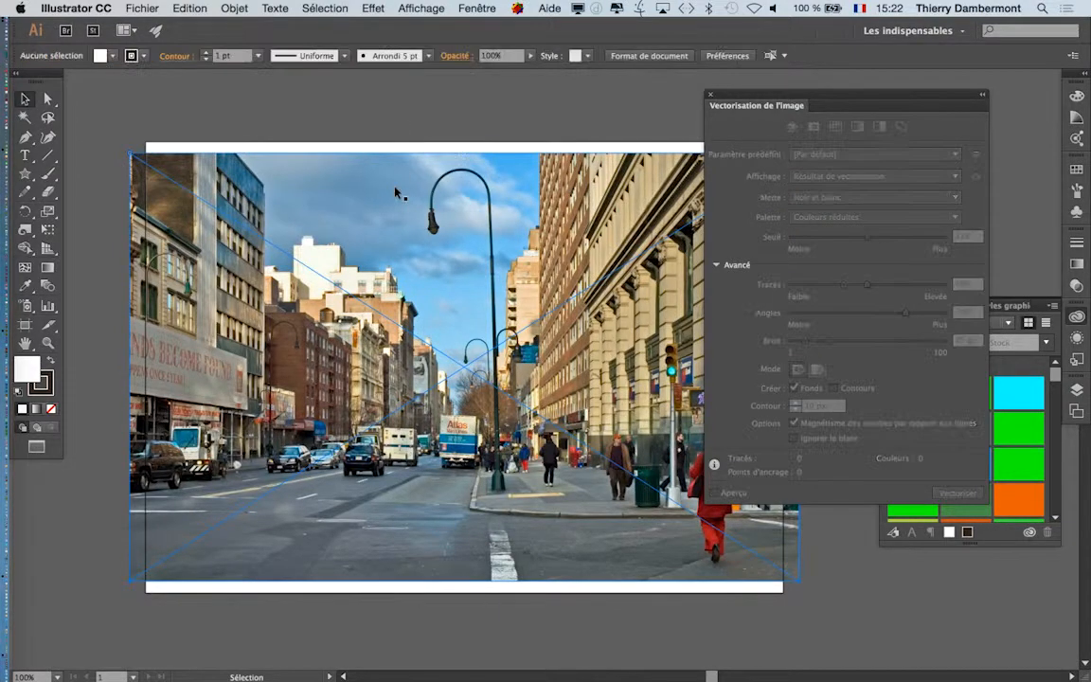
key(Delete)
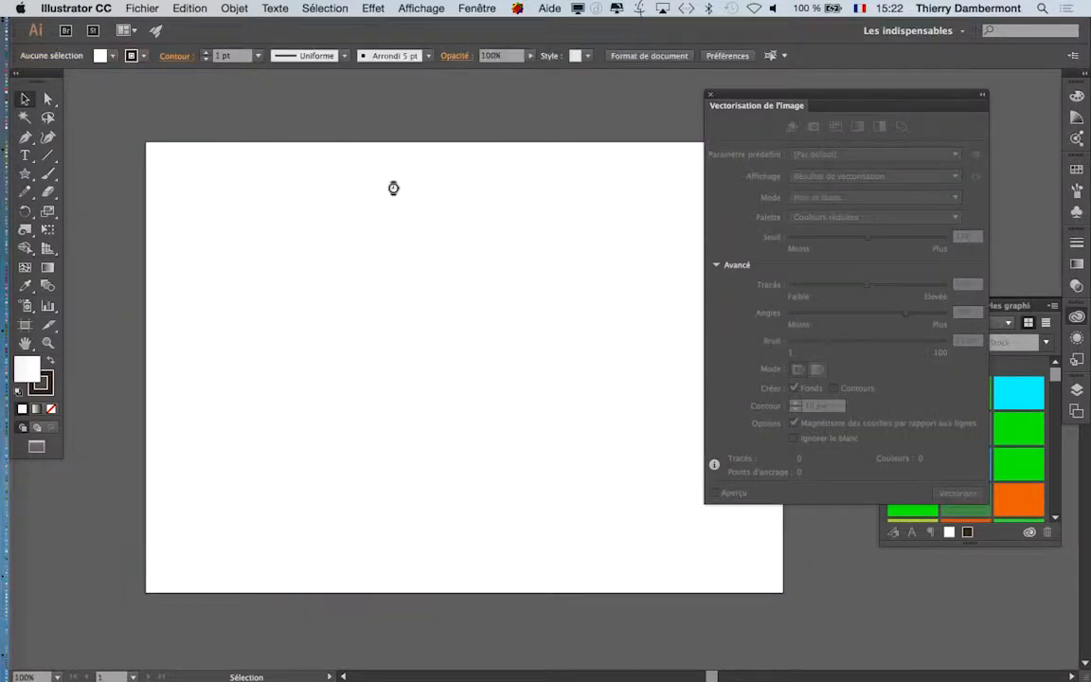
Launch Adobe Photoshop CC 2015 and switch to it
key(a)
key(super+Tab)
key(super+Tab)
mouse_move(1, 344)
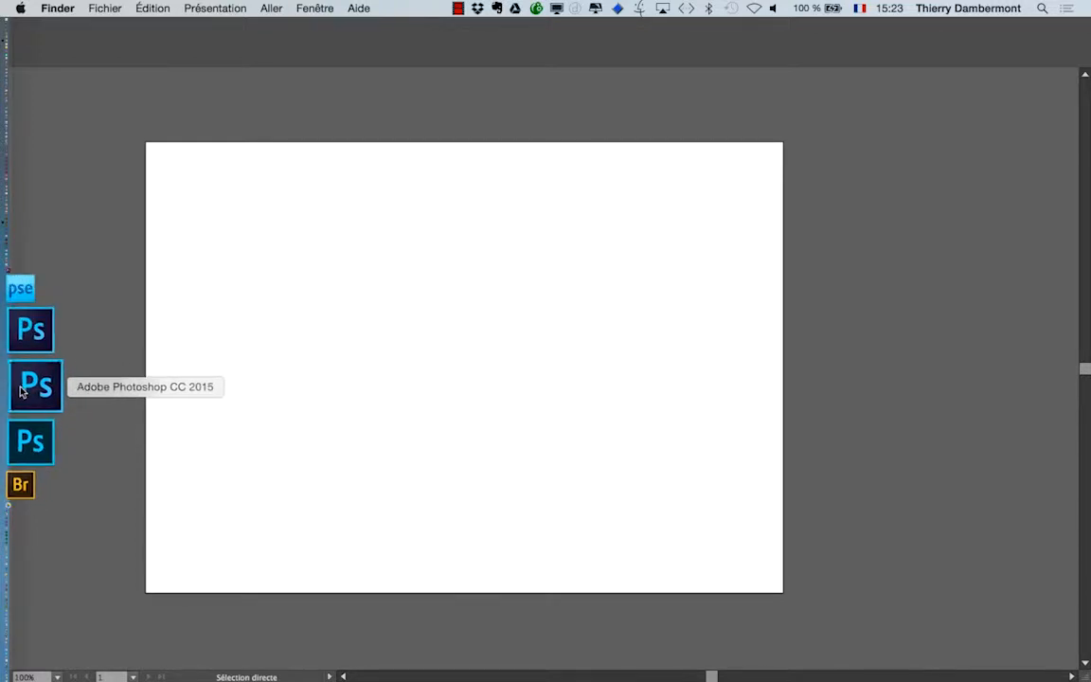
click(21, 390)
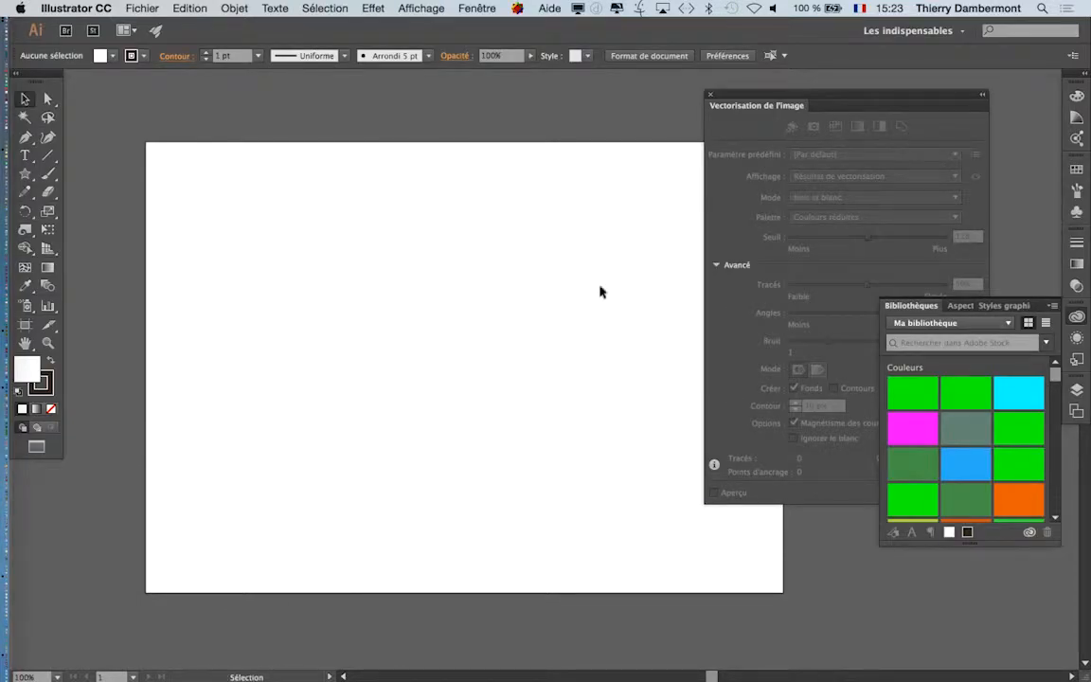
key(super+Tab)
click(435, 310)
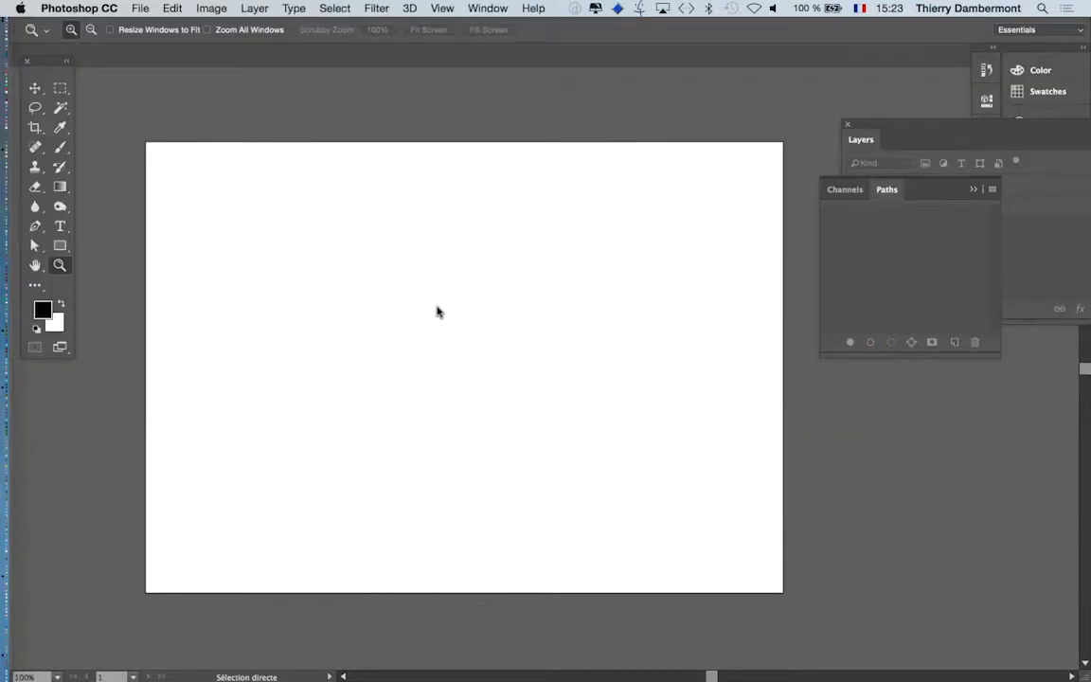
Hide all other applications and put away the floating Layers and Paths panels
key(super+alt+h)
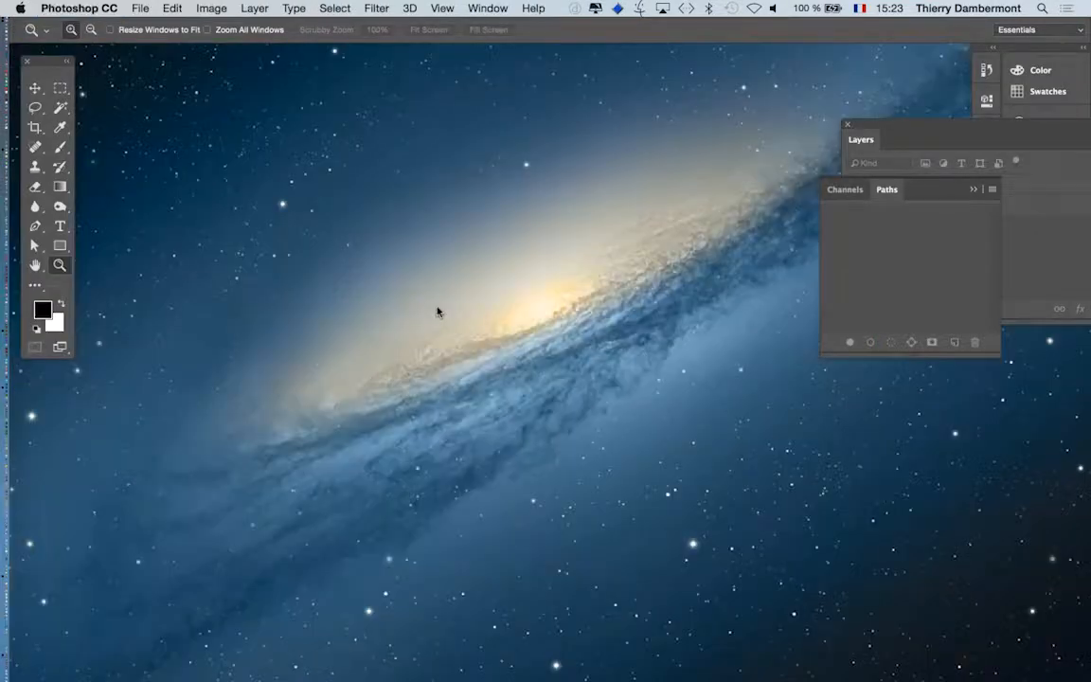
click(848, 127)
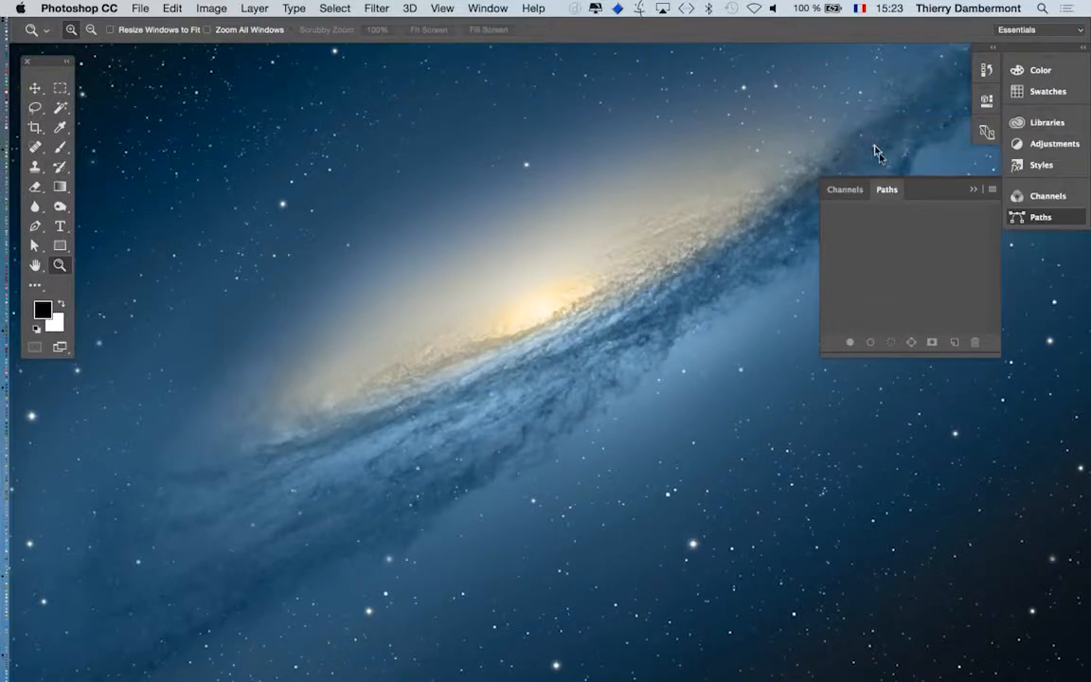
click(970, 188)
Open NYC_14th_Street_looking_west_12_2005.jpg from the Bureau folder "jour 1 - vectorisation de photographie de décor"
click(140, 9)
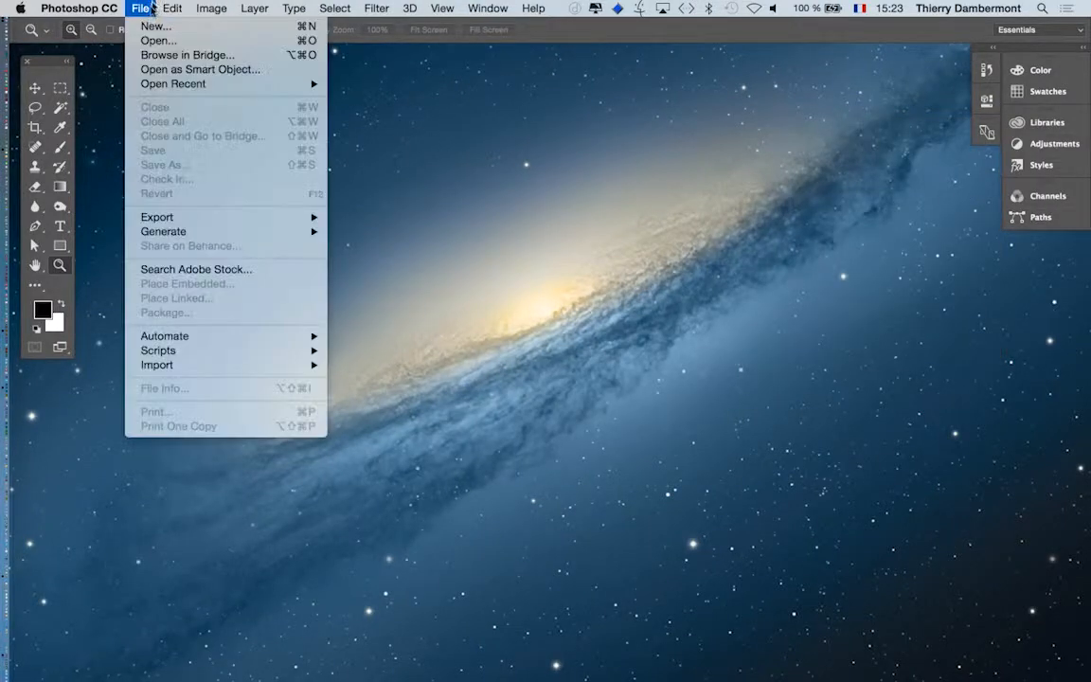
click(149, 44)
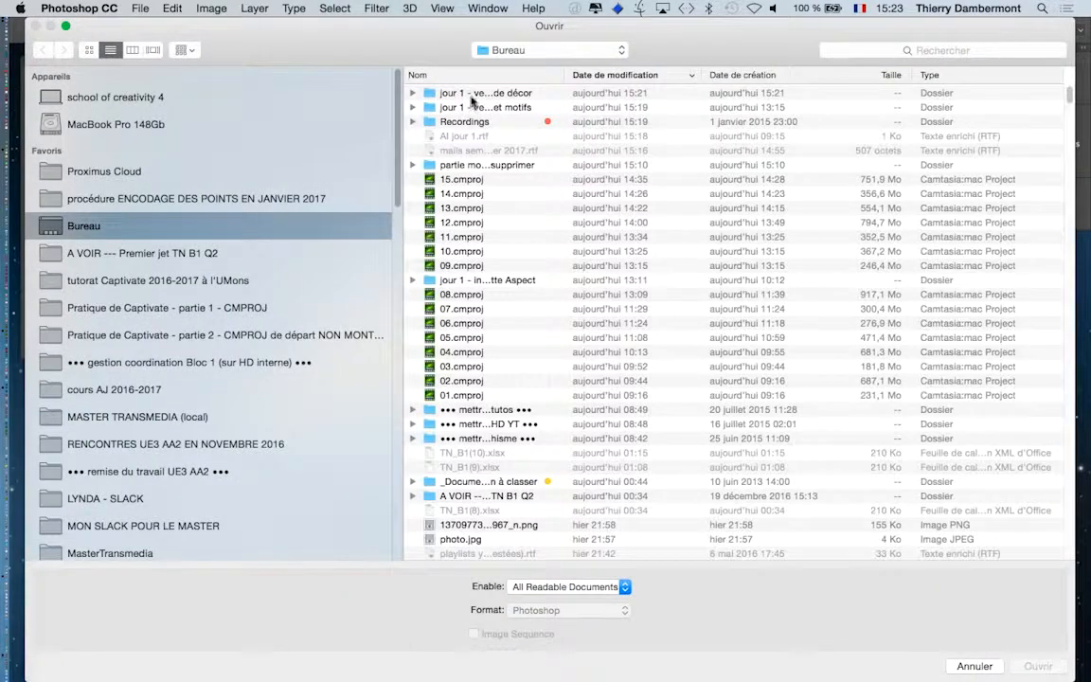
double_click(471, 92)
click(472, 94)
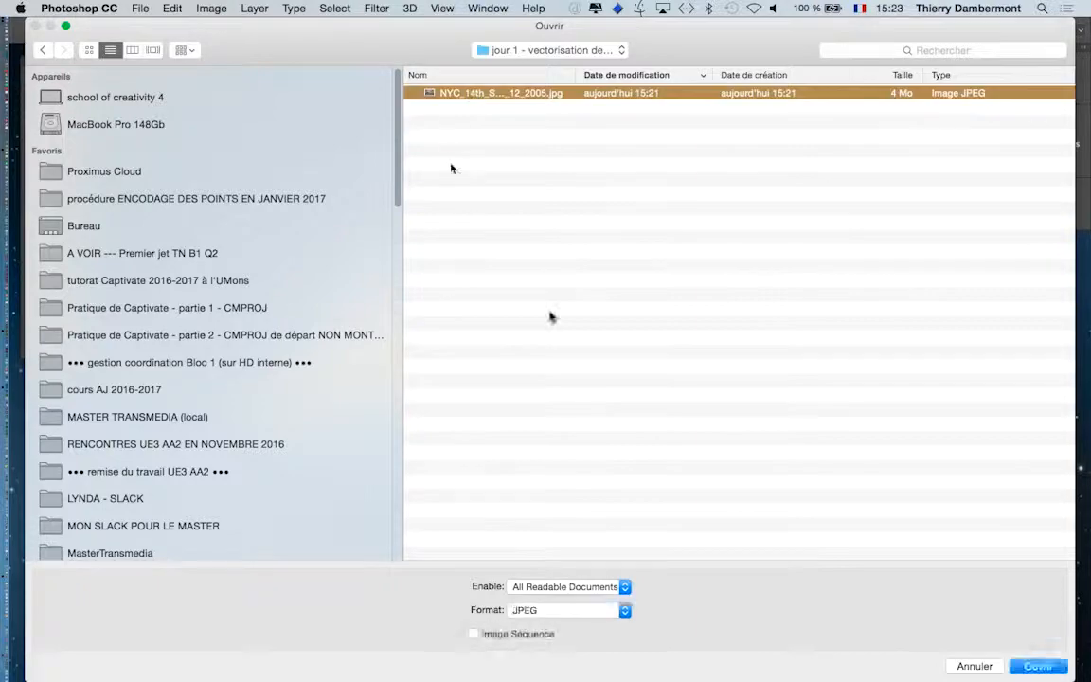
click(1030, 665)
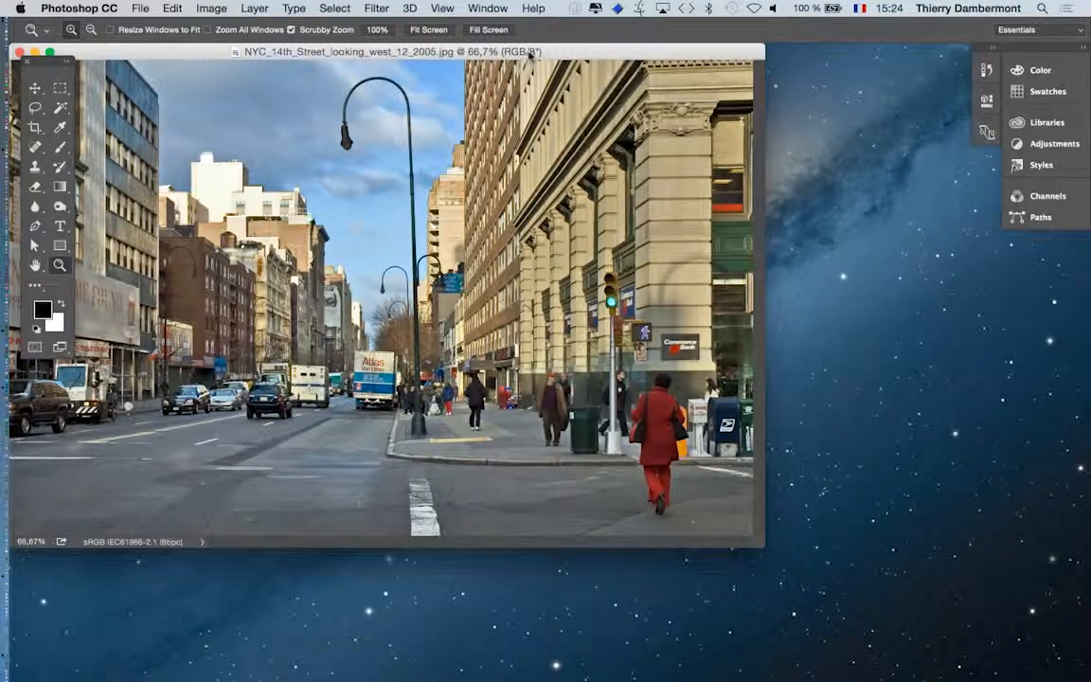
Show the photo in full-screen mode with menus, centred in the workspace, and set the tool palette slightly inward
drag(529, 54, 619, 71)
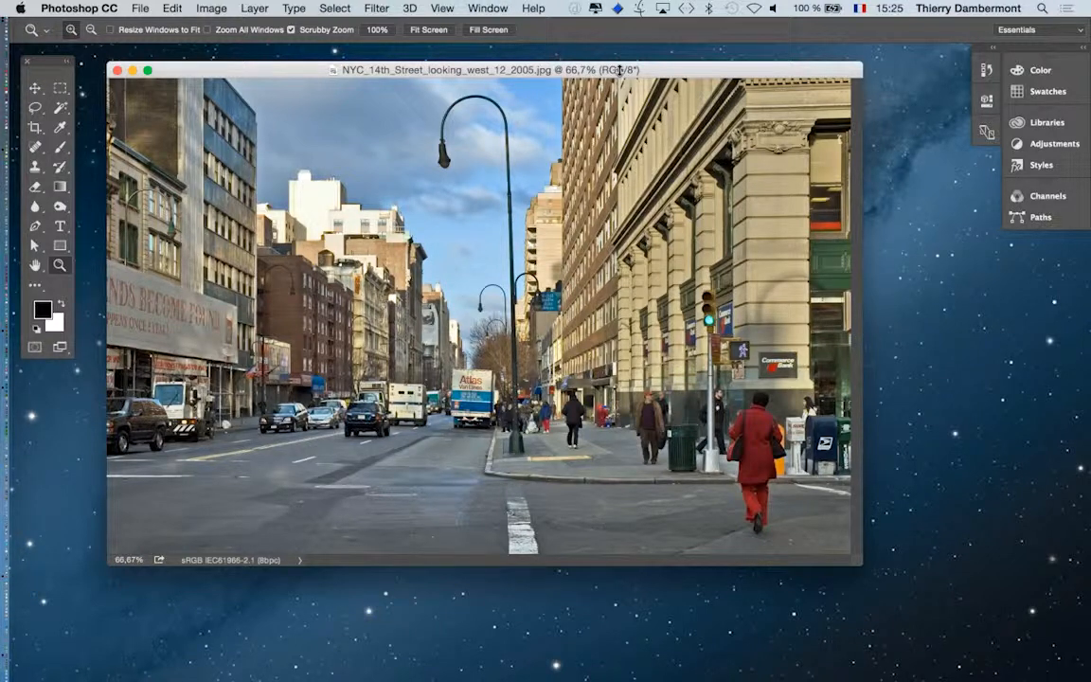
key(f)
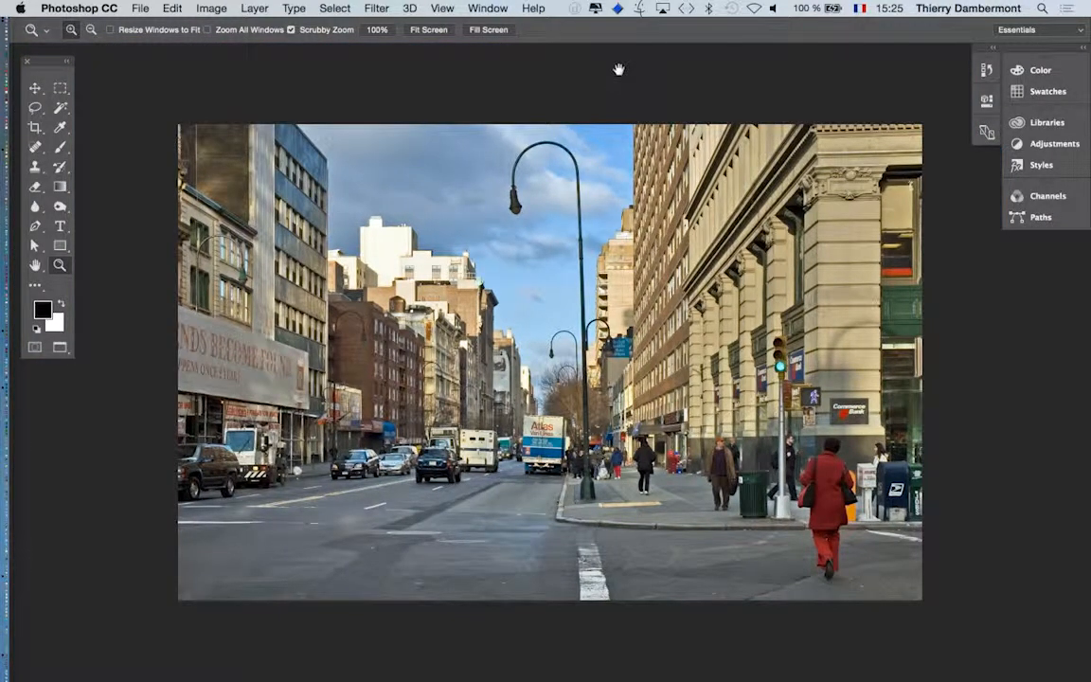
drag(492, 189, 462, 172)
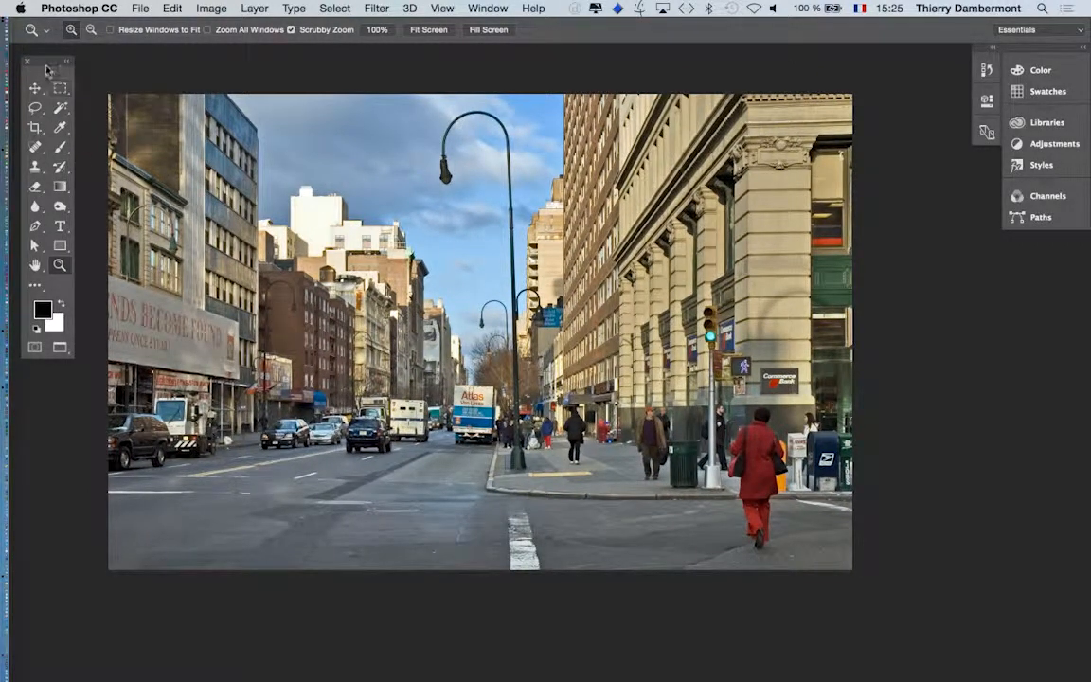
drag(48, 62, 69, 67)
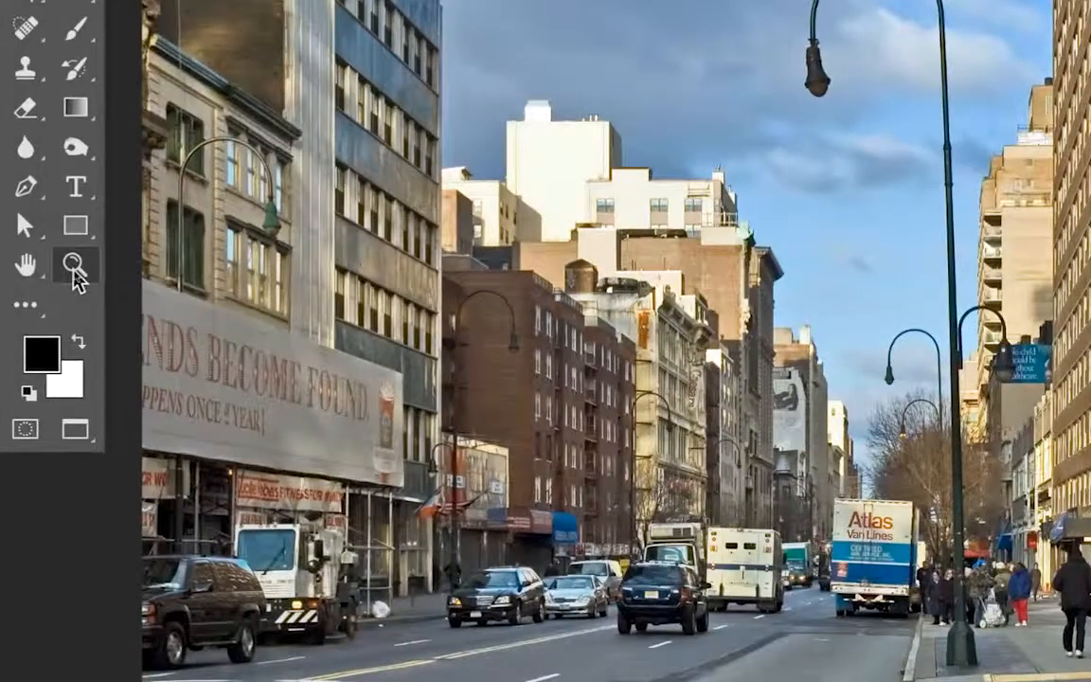
View the photo at 100% and examine its buildings, vehicles and street details
double_click(75, 272)
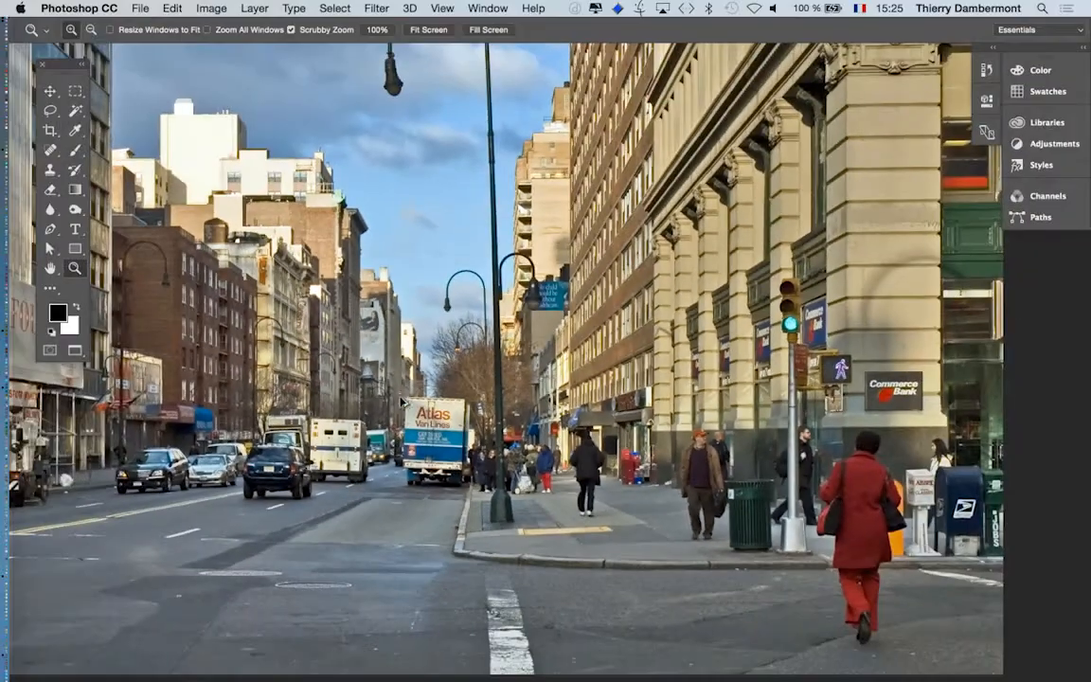
drag(399, 396, 369, 437)
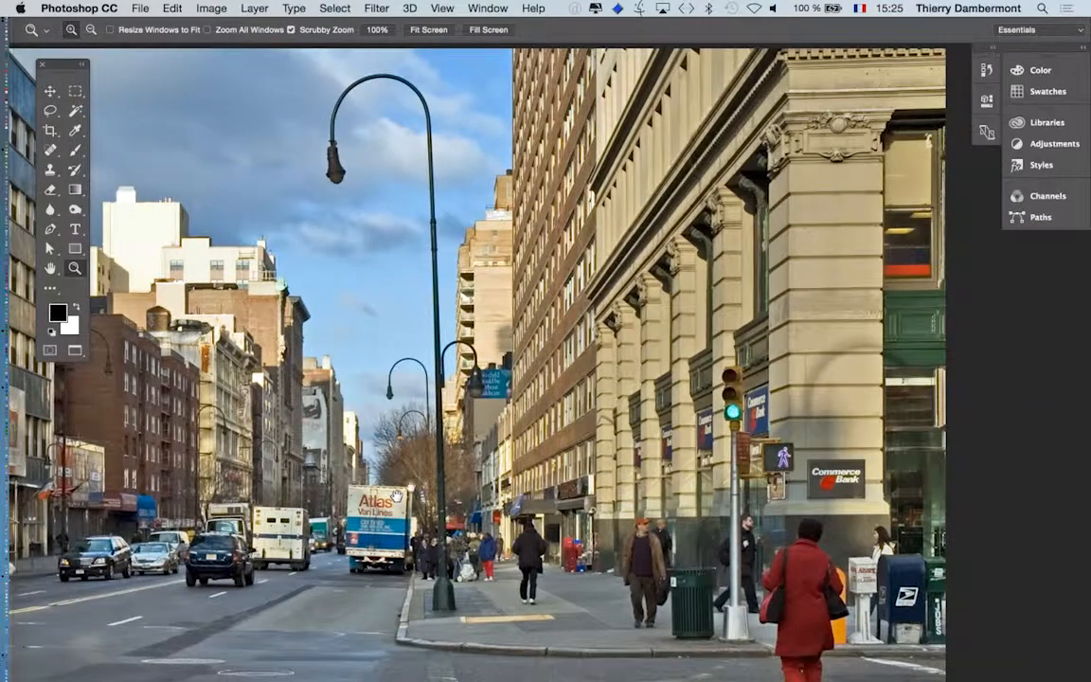
drag(259, 417, 494, 409)
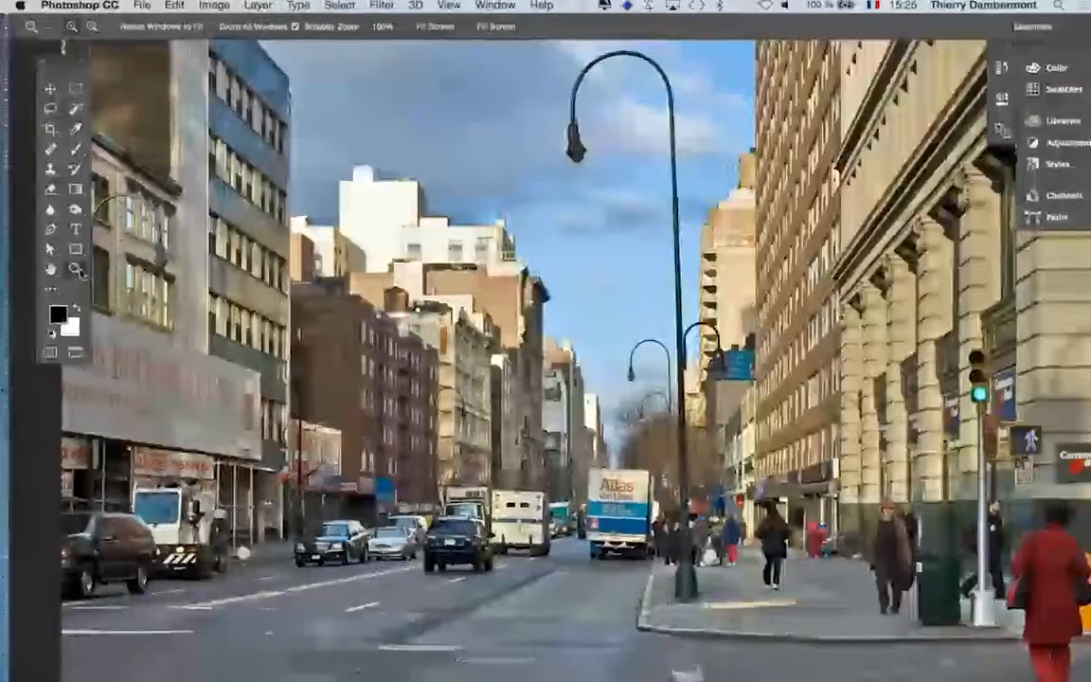
click(148, 309)
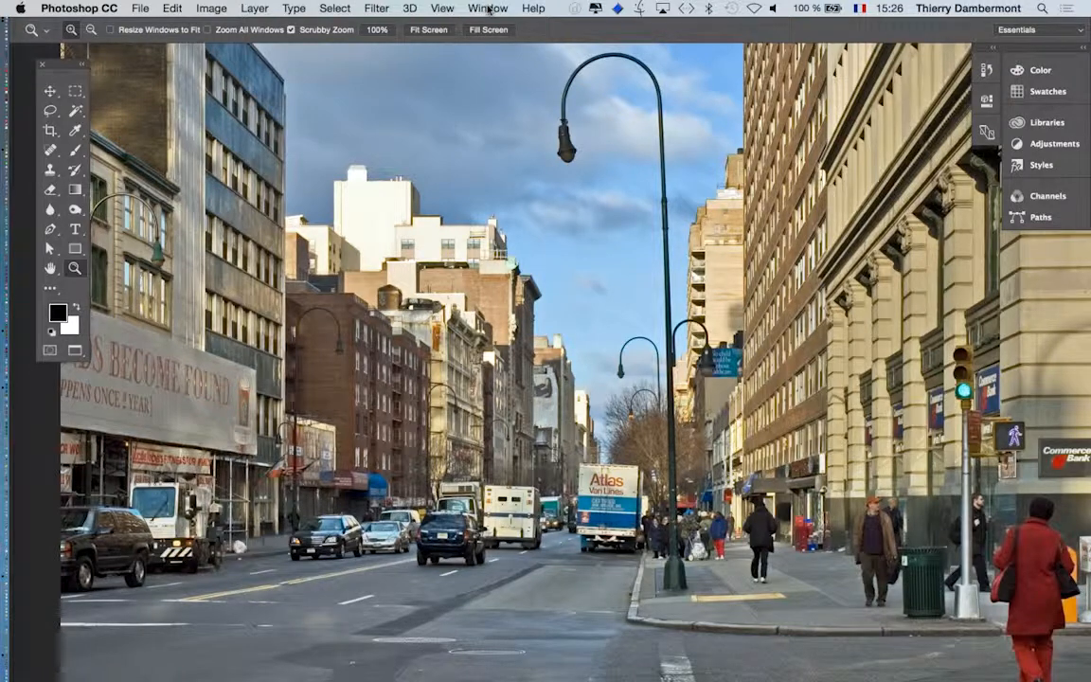
Change the UI language in the Interface preferences, apply it, and return to the Zoom tool
click(79, 14)
mouse_move(142, 55)
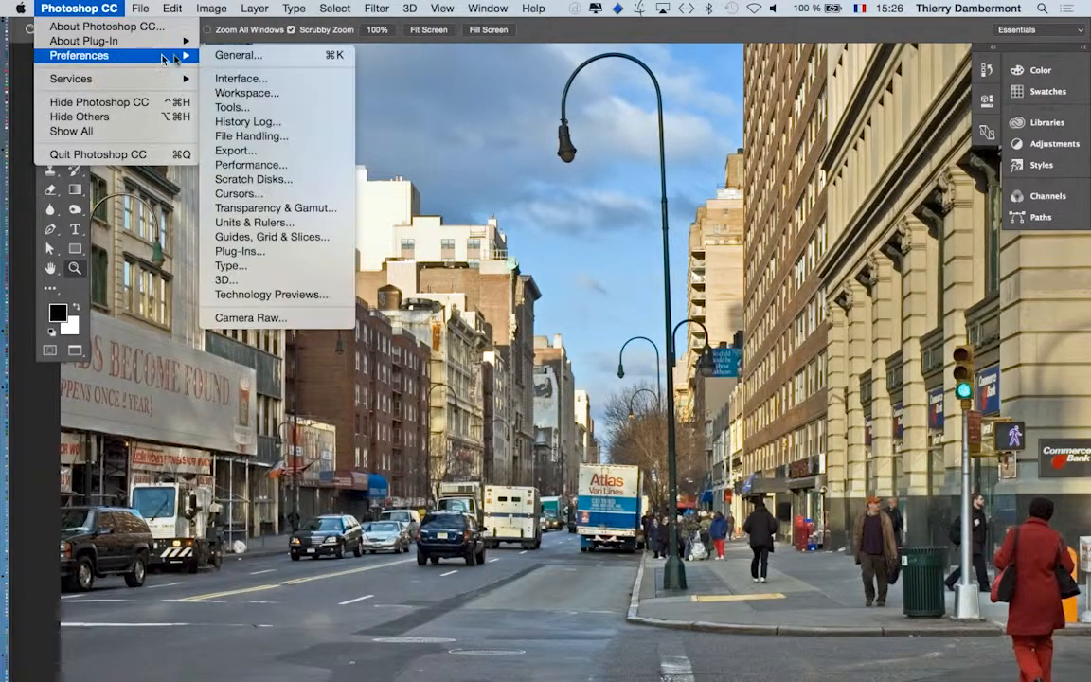
click(236, 79)
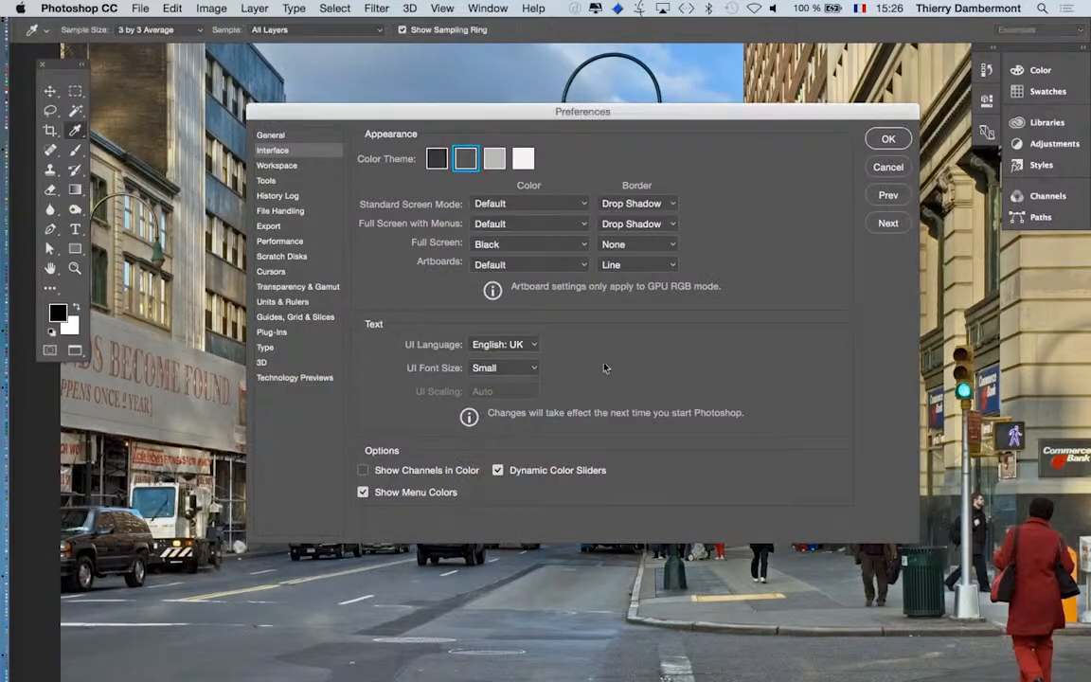
click(504, 343)
click(497, 360)
click(888, 140)
key(z)
Quit Photoshop and relaunch Adobe Photoshop CC 2015 so the new interface language takes effect
click(110, 7)
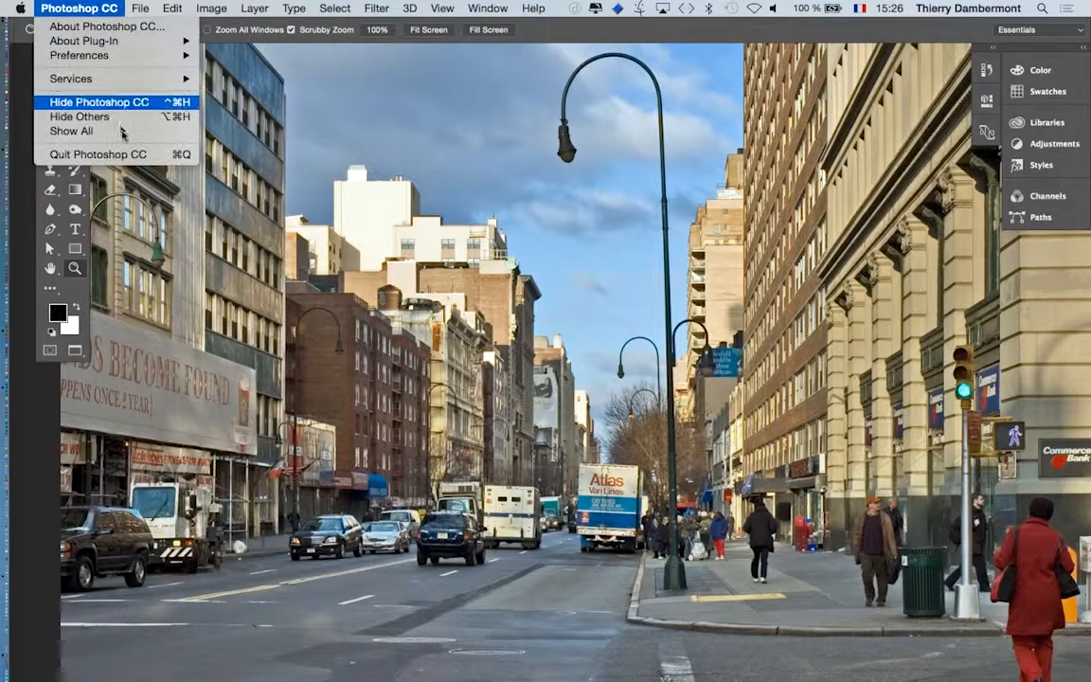
click(97, 155)
mouse_move(3, 431)
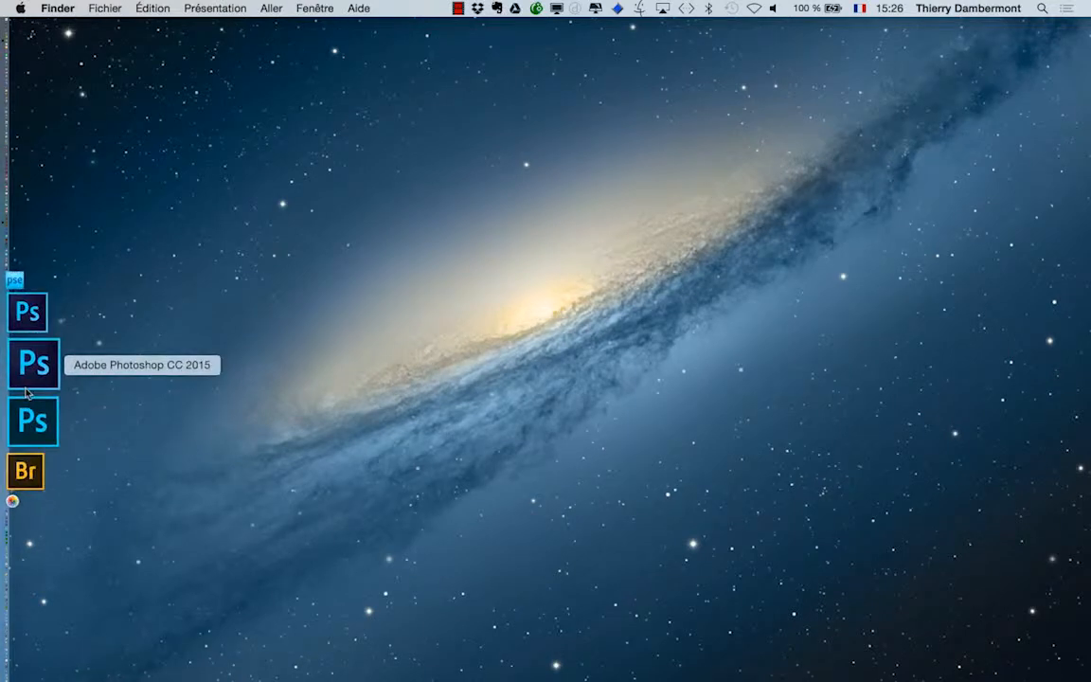
click(26, 386)
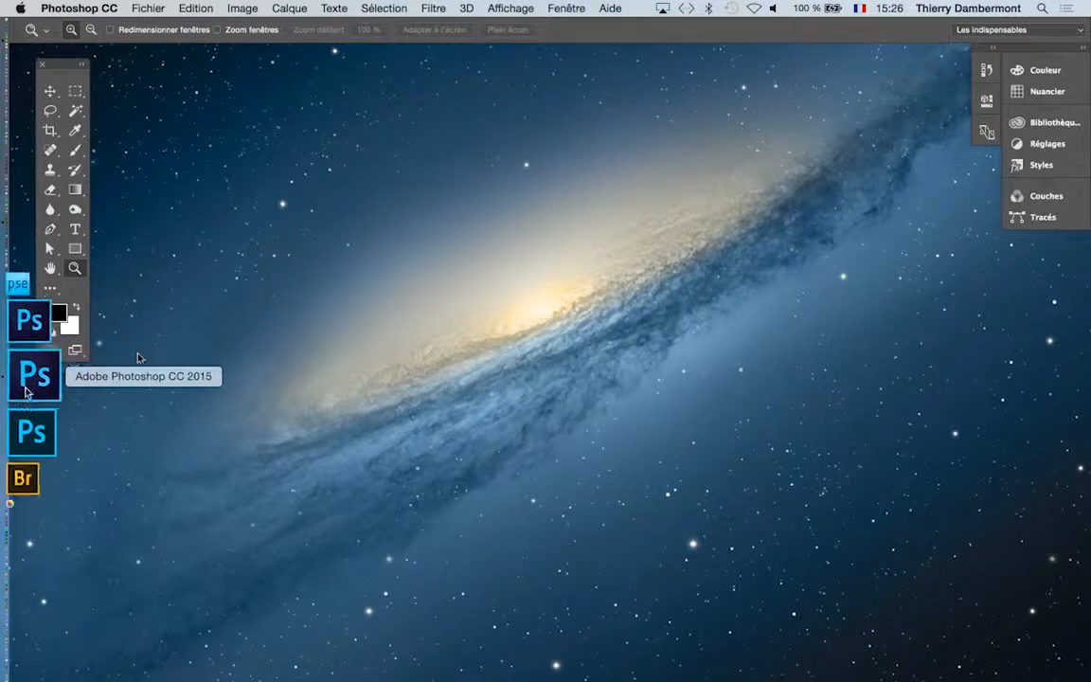
Open NYC_14th_Street_looking_west_12_2005.jpg from the "jour 1 - vectorisation" folder
click(147, 9)
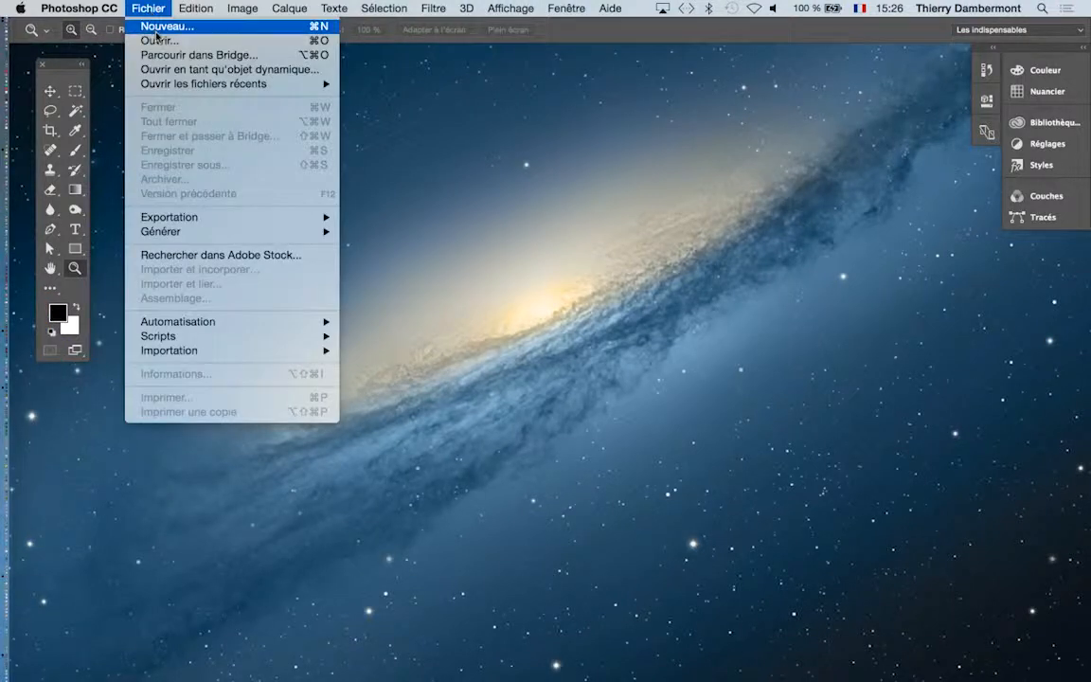
click(222, 41)
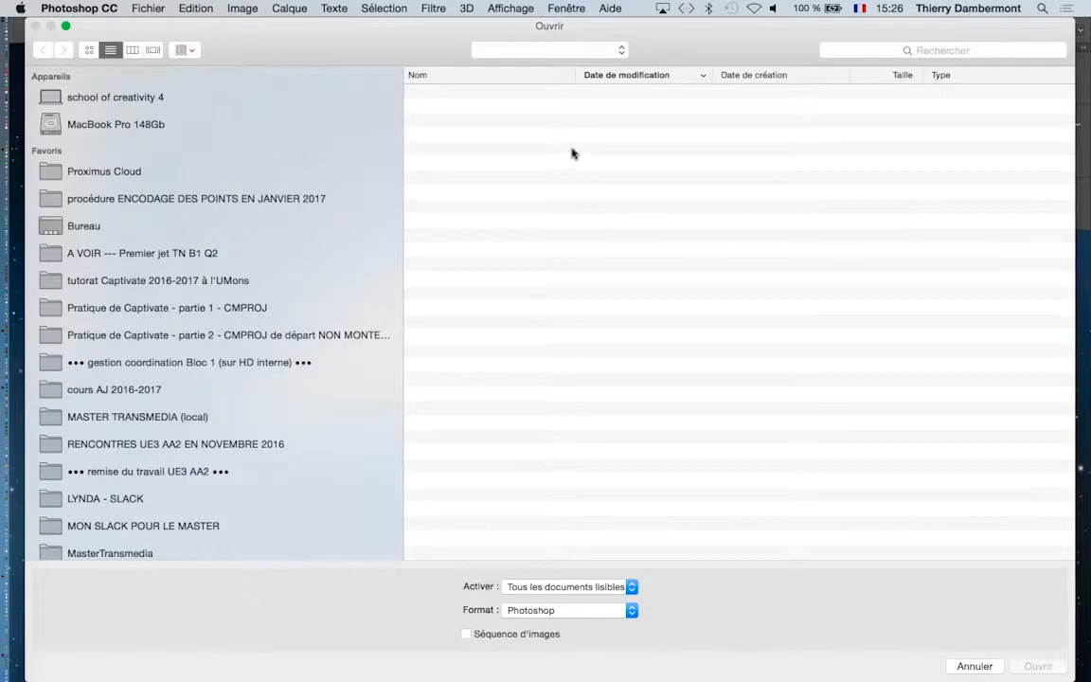
click(460, 95)
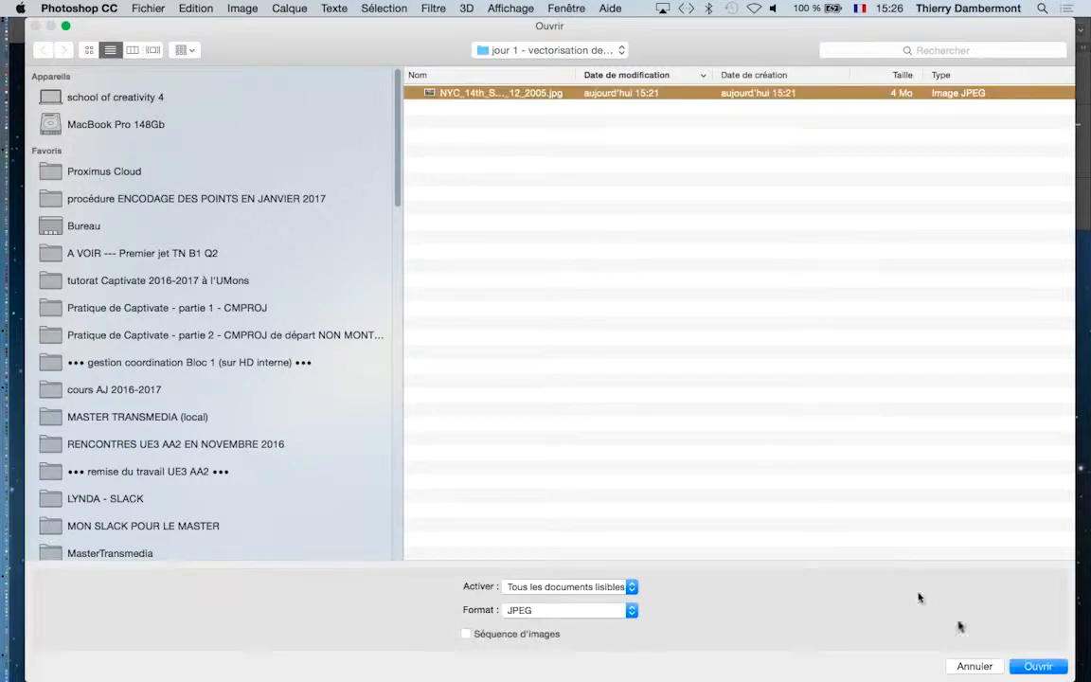
click(1049, 669)
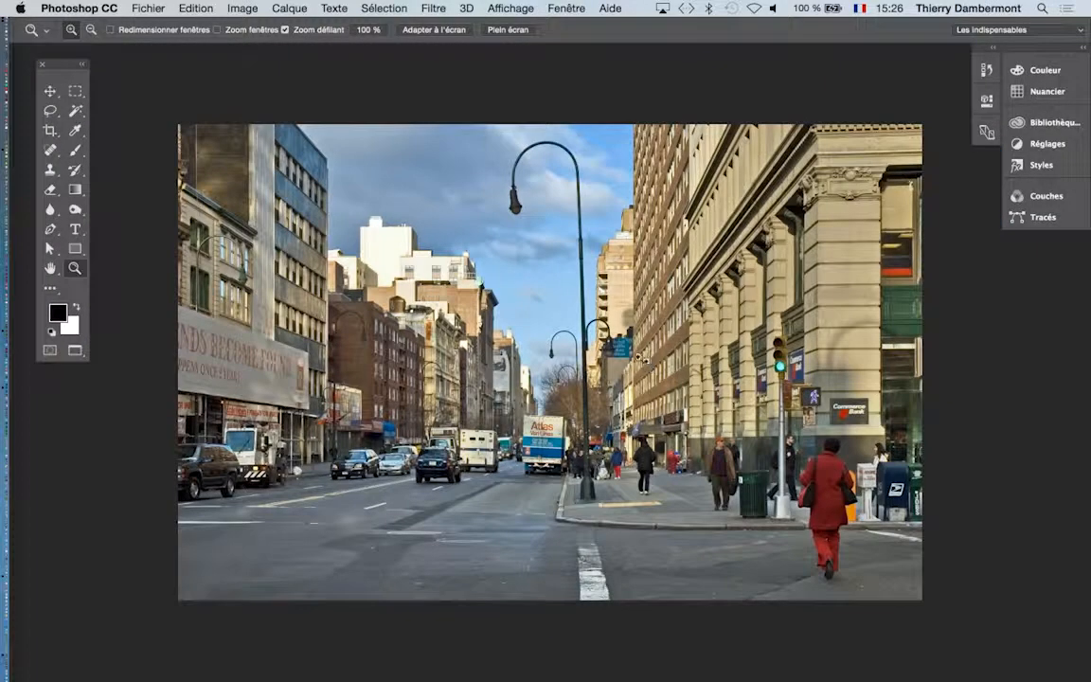
Show the Calques (Layers) panel as a floating panel over the photo, make it narrower and taller, and reposition it
click(565, 8)
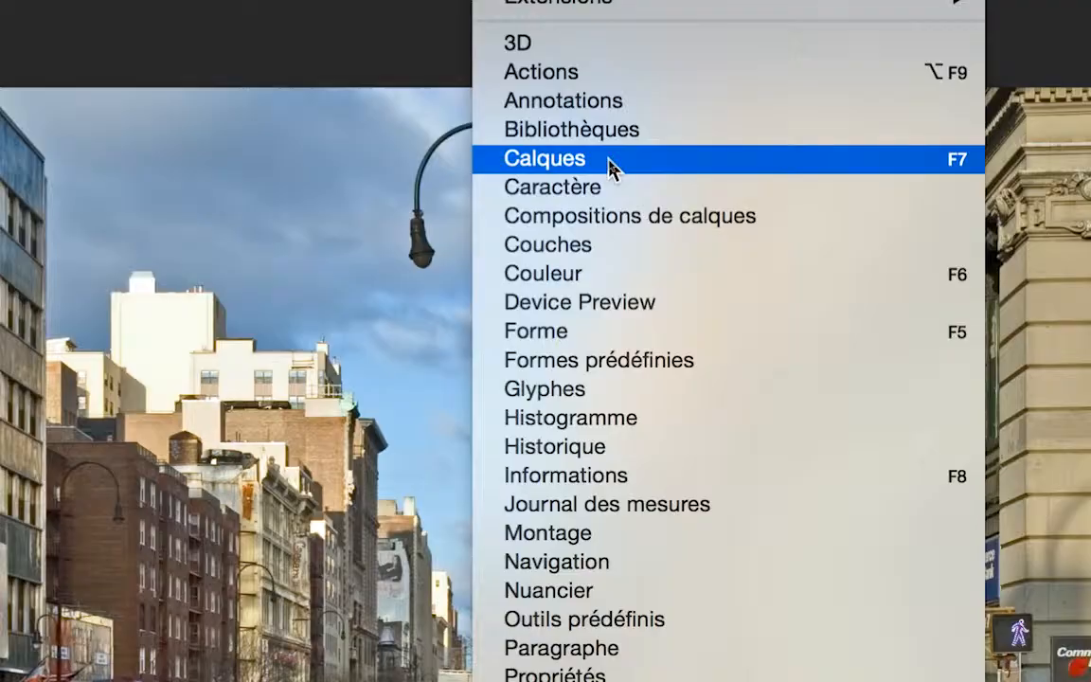
click(610, 167)
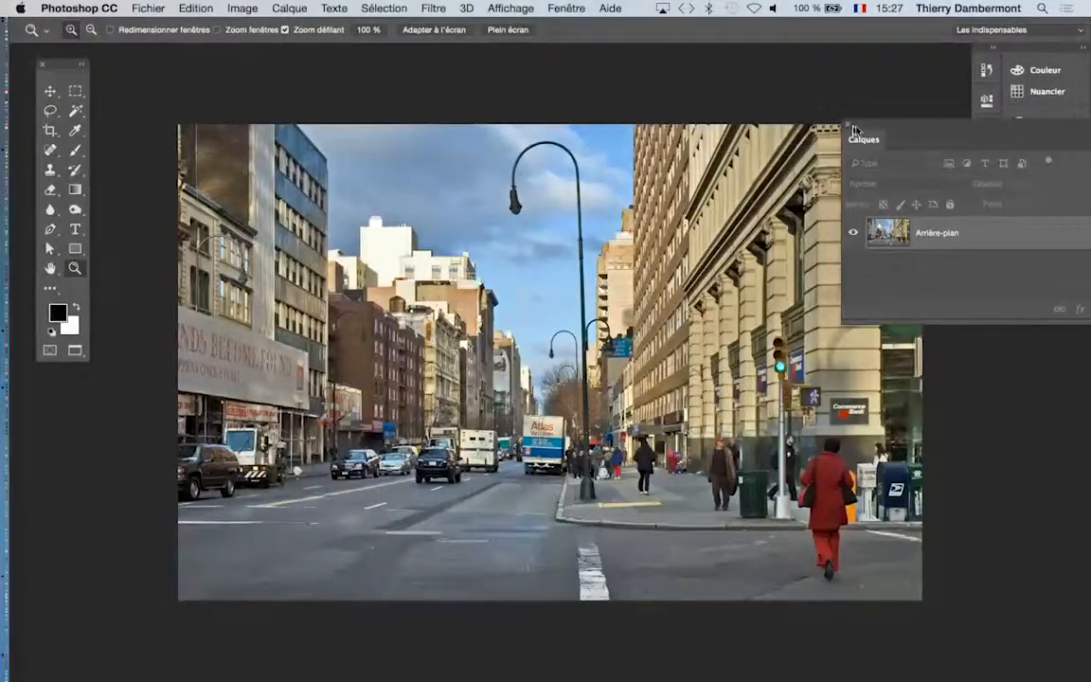
drag(852, 127, 507, 69)
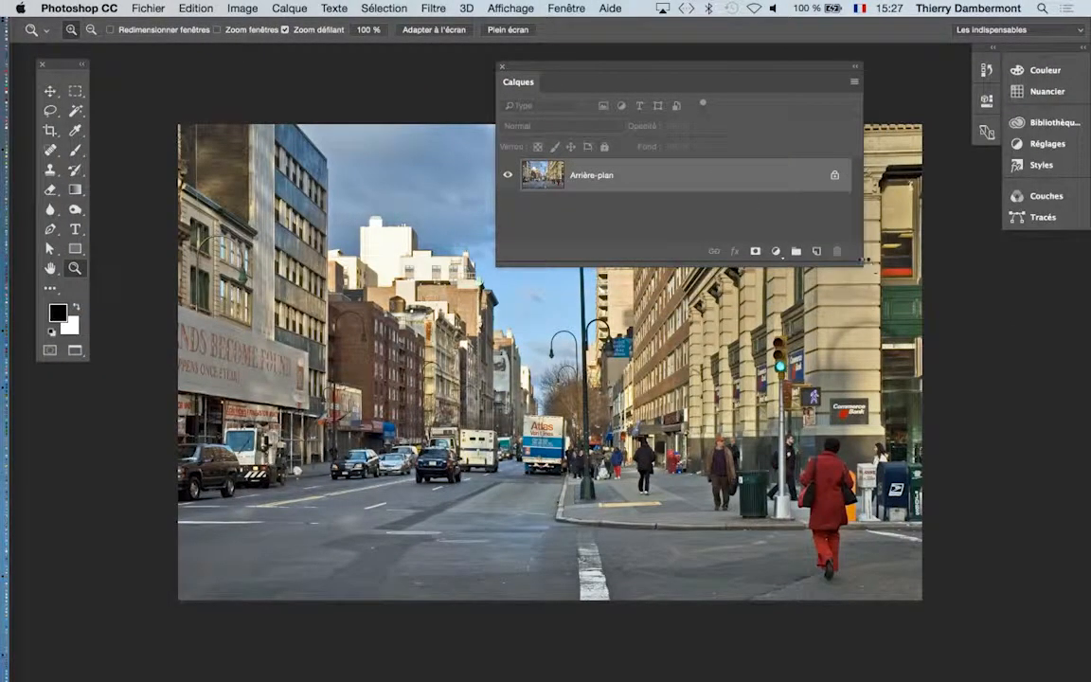
drag(858, 262, 803, 298)
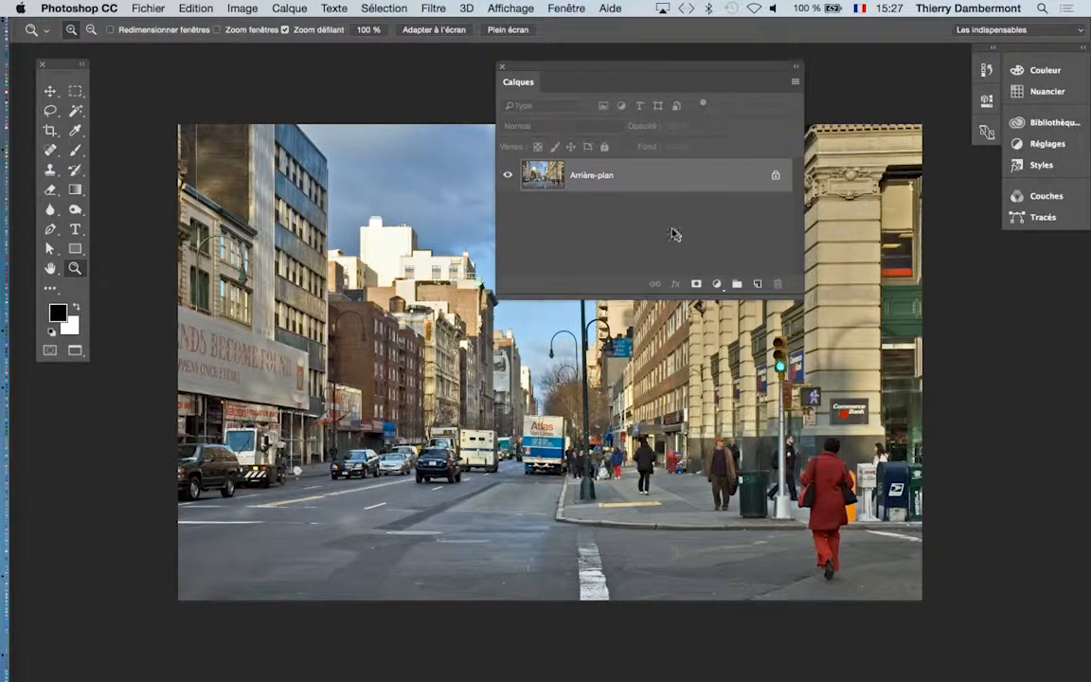
drag(610, 72, 671, 79)
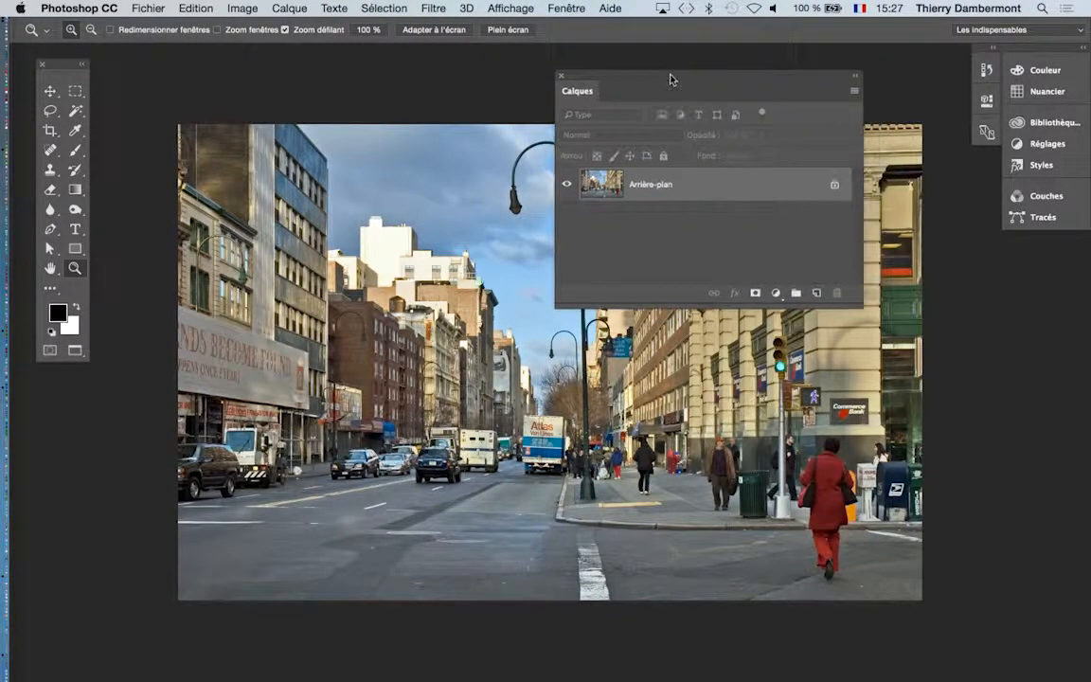
drag(686, 191, 691, 194)
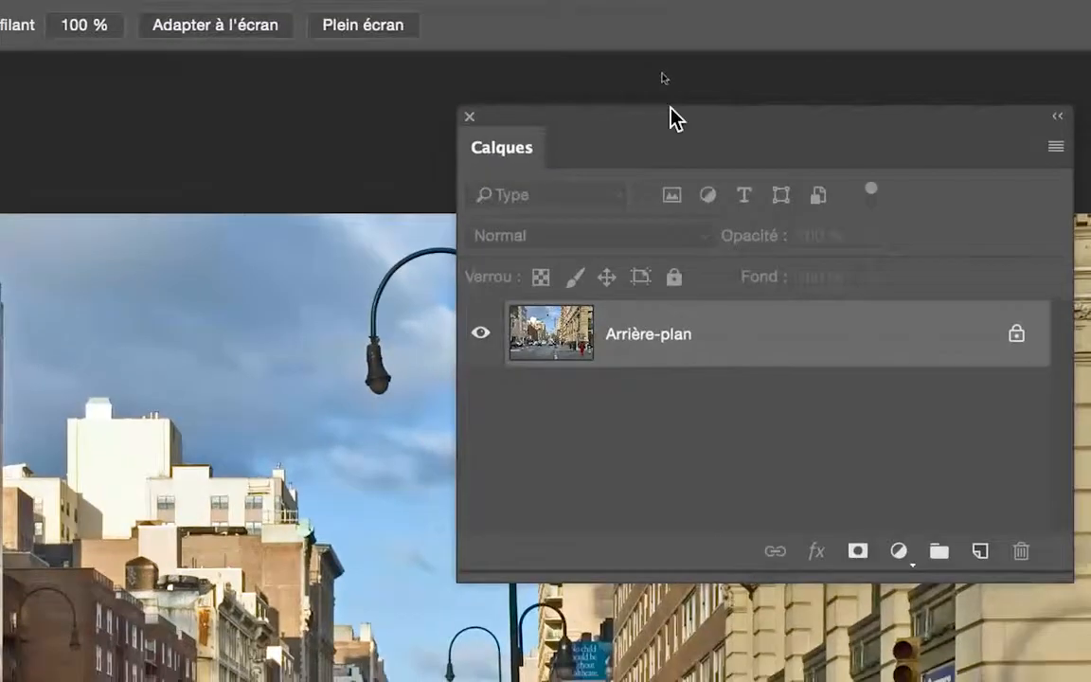
drag(671, 113, 671, 153)
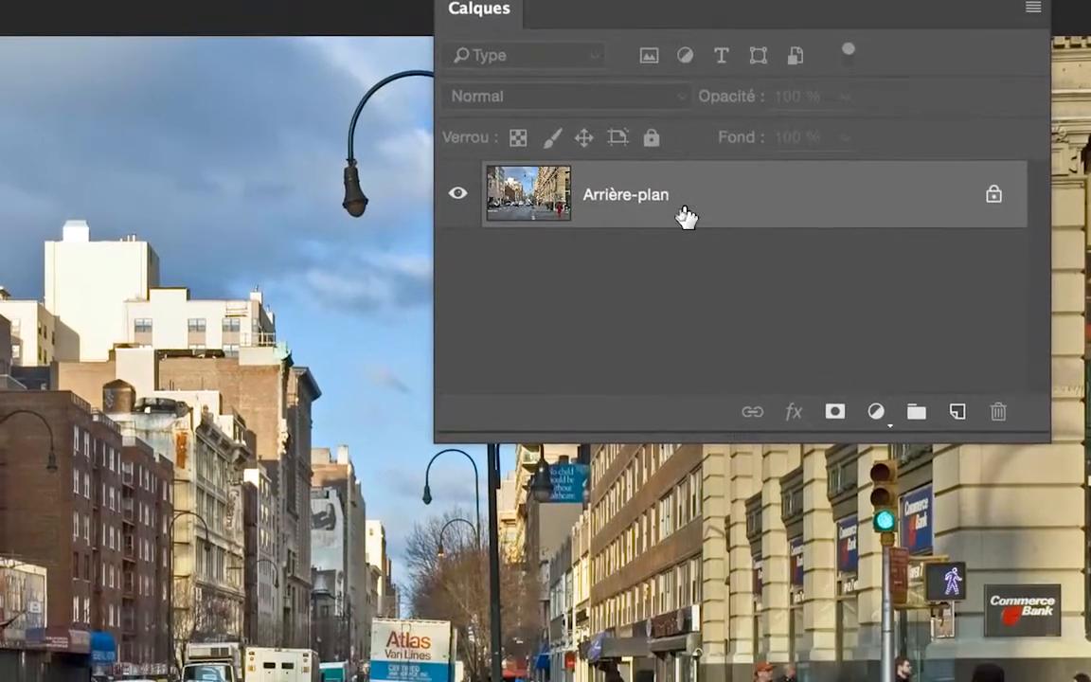
Convert the Arrière-plan layer to a smart object, and move the Calques panel lower and make it narrower
right_click(689, 201)
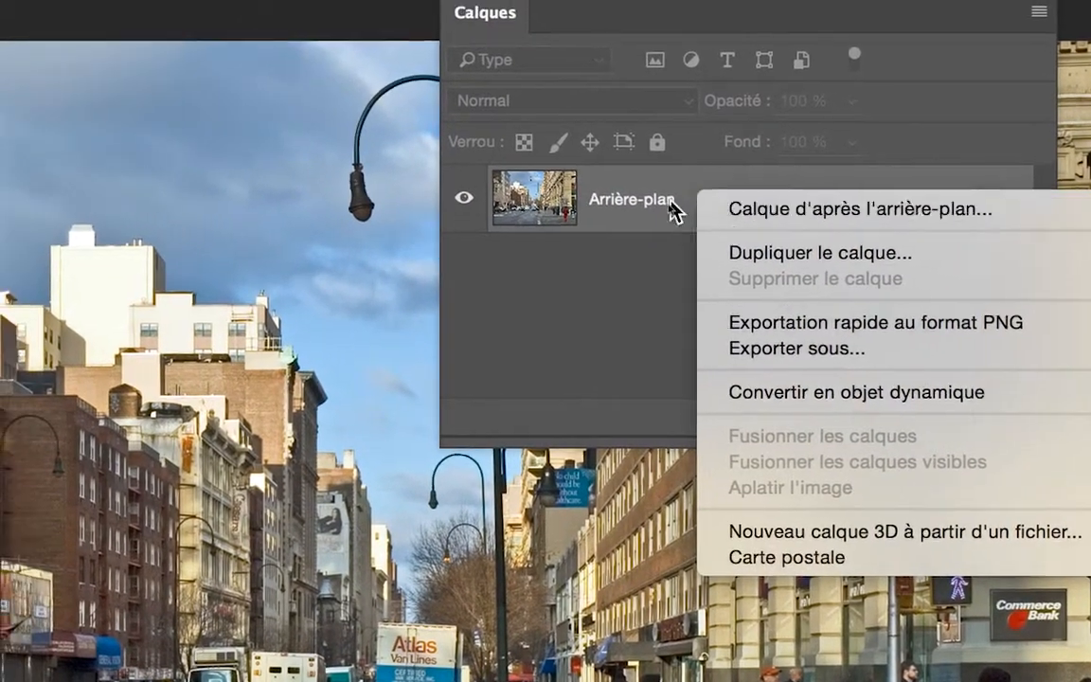
click(625, 199)
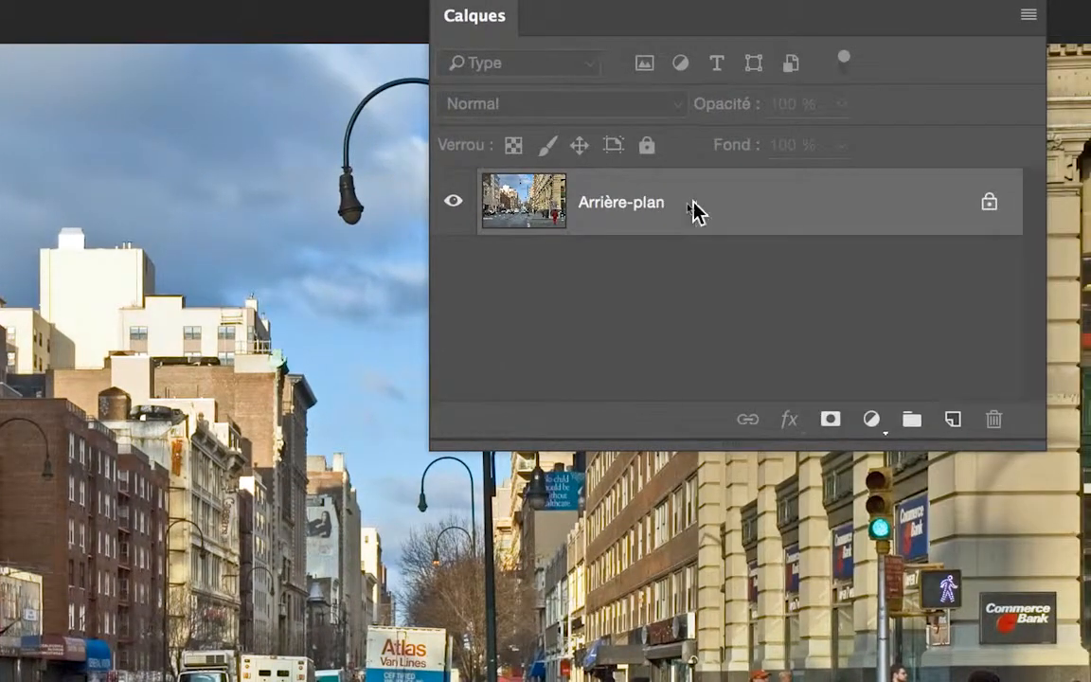
right_click(696, 212)
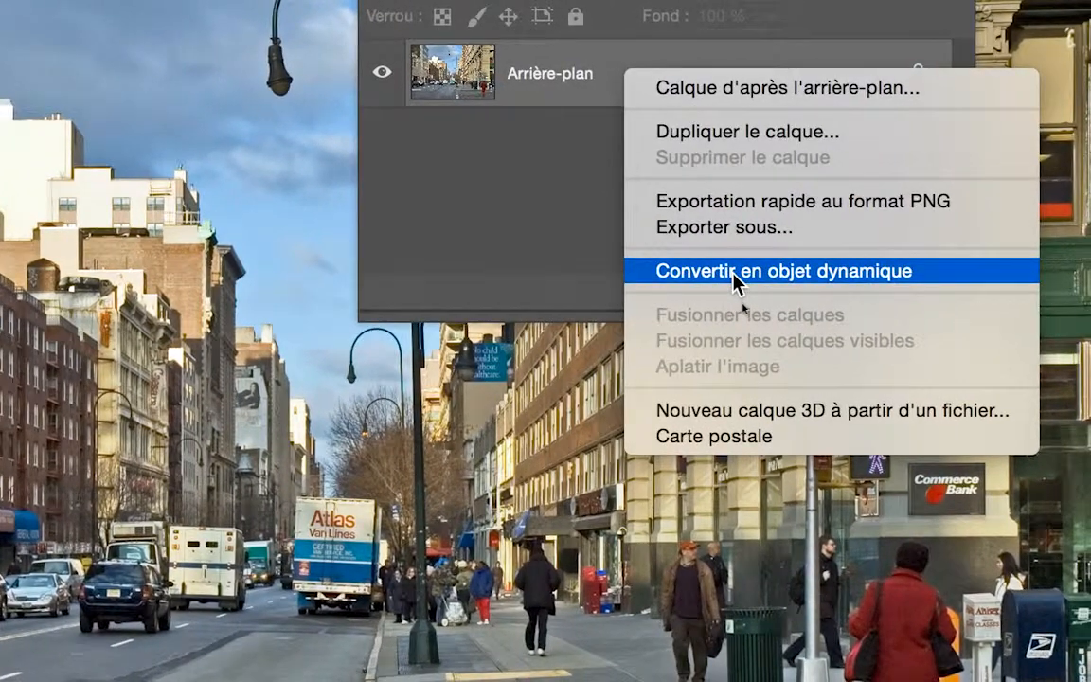
click(735, 275)
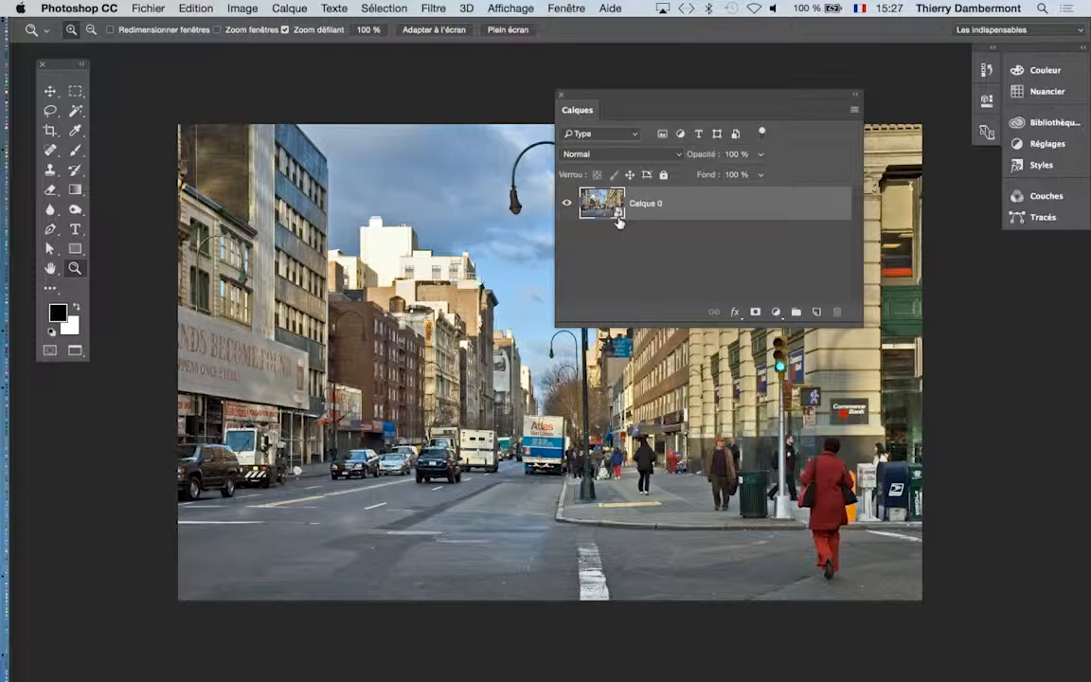
drag(612, 99, 721, 200)
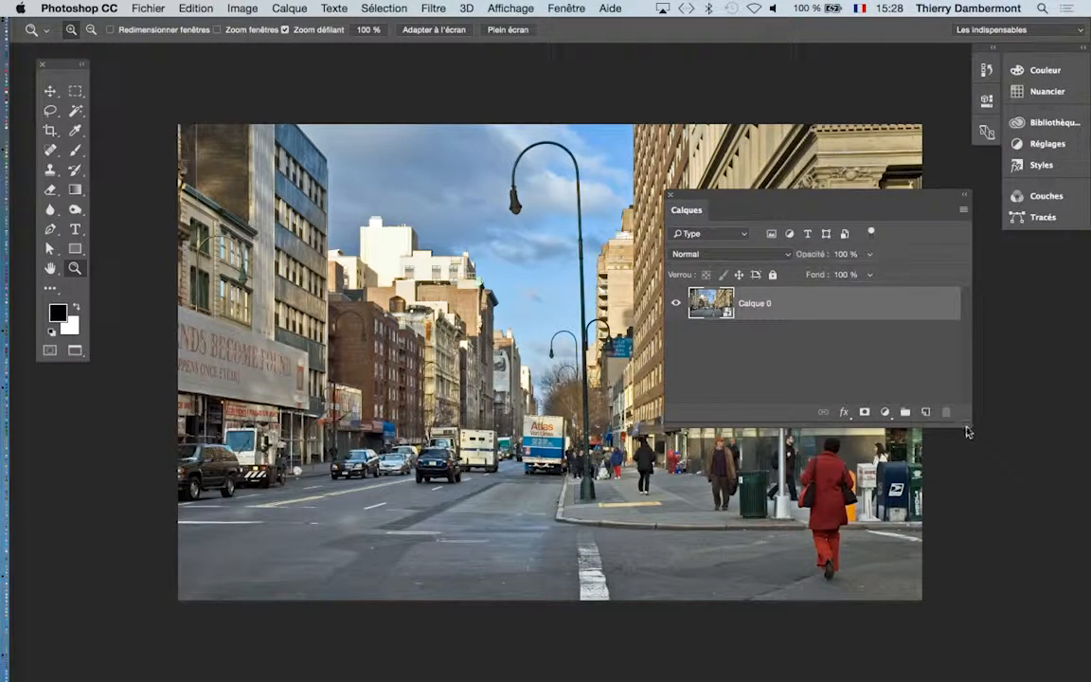
drag(968, 426, 901, 437)
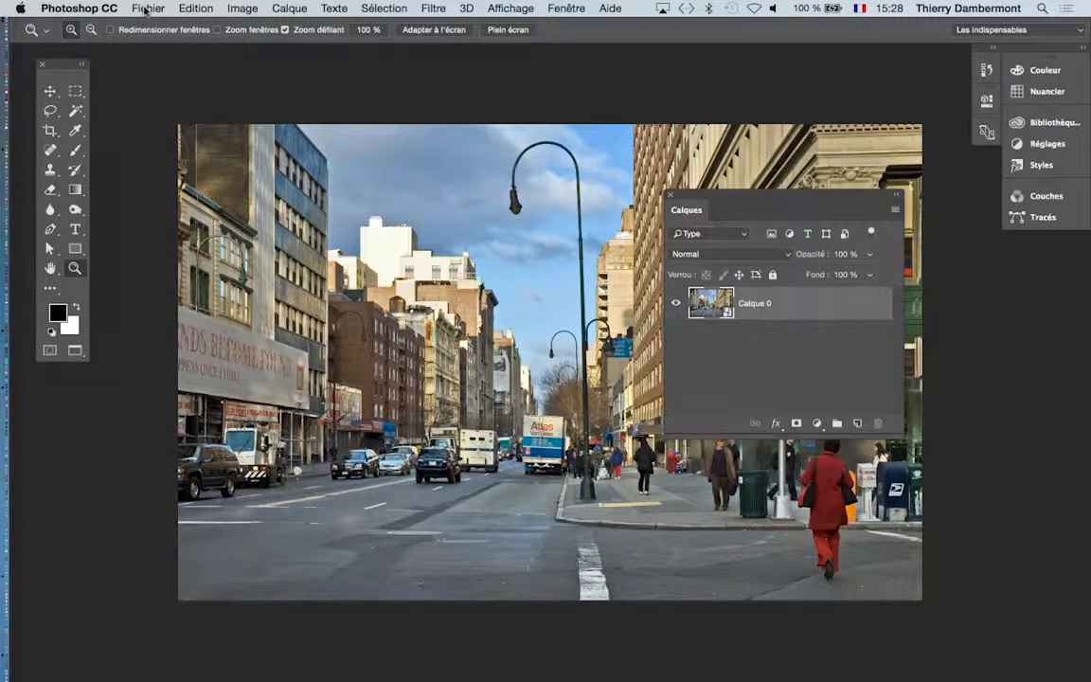
key(super+Tab)
key(super+Tab)
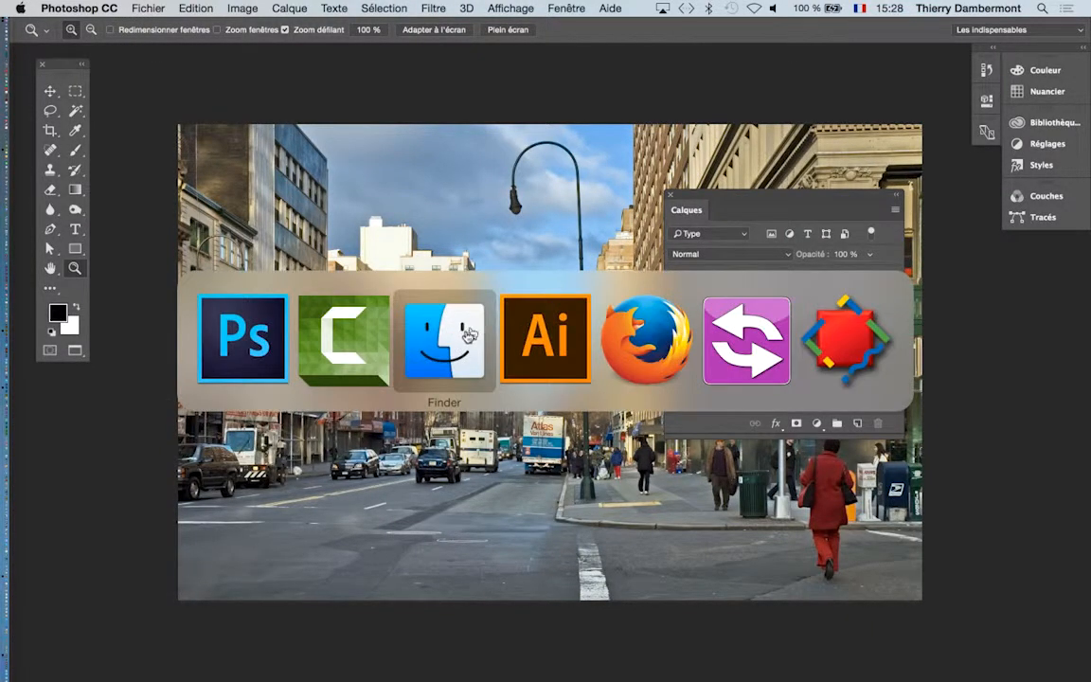
key(super+Tab)
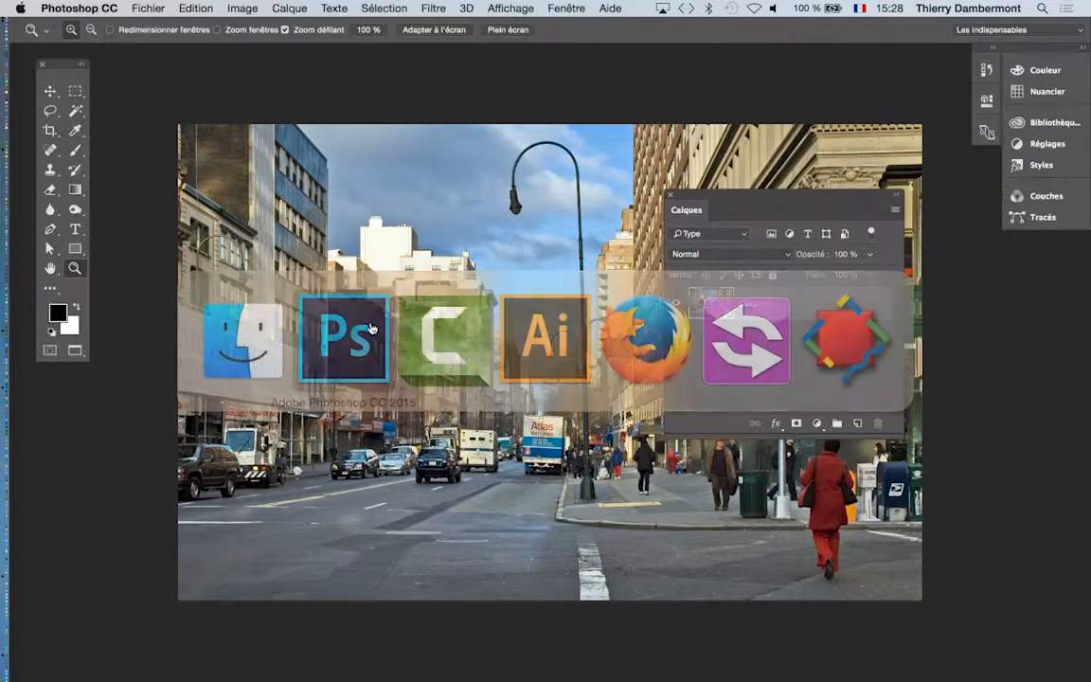
Show the photo in a standard floating window, moved clear of the tool palette, with the Calques panel over its lower right
key(f)
key(f)
key(f)
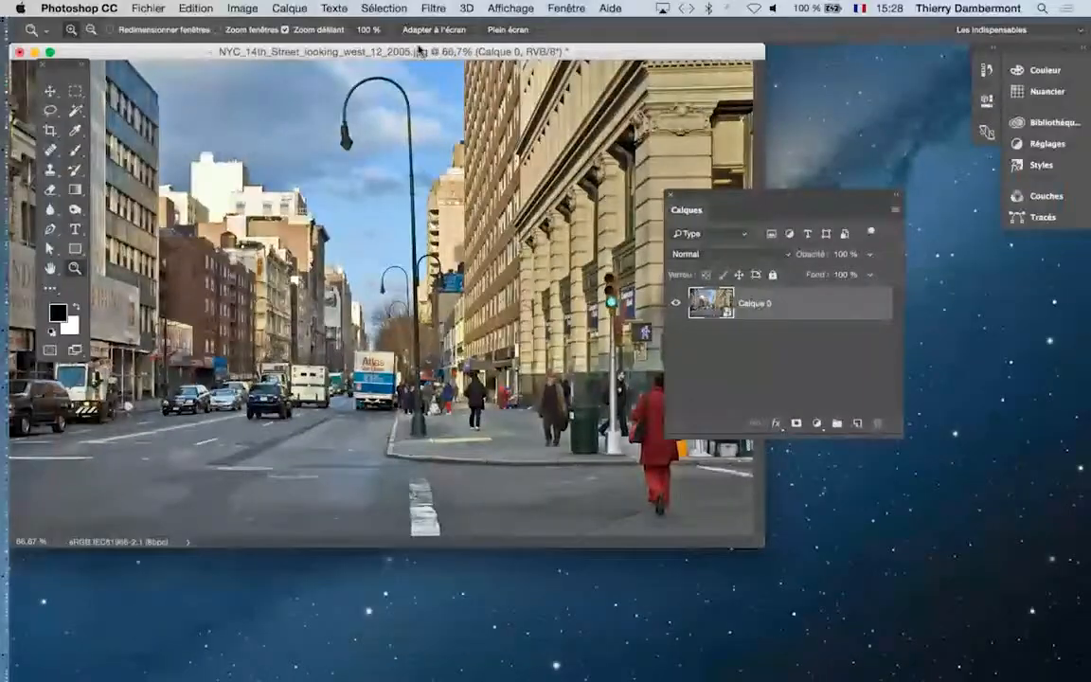
drag(423, 53, 542, 73)
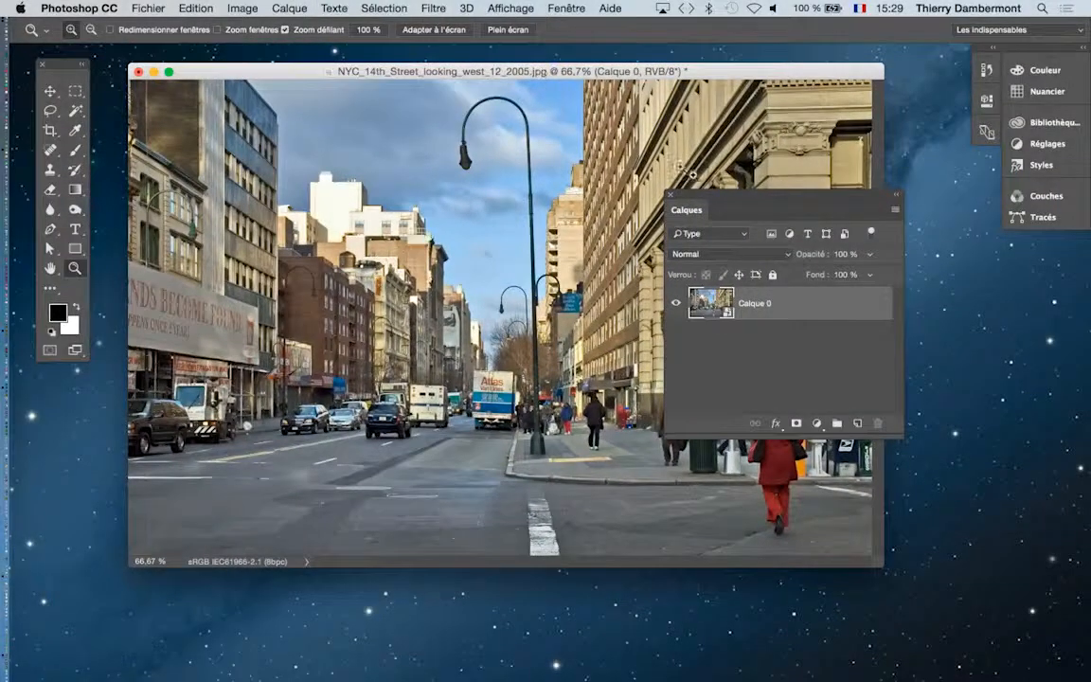
drag(709, 202, 798, 245)
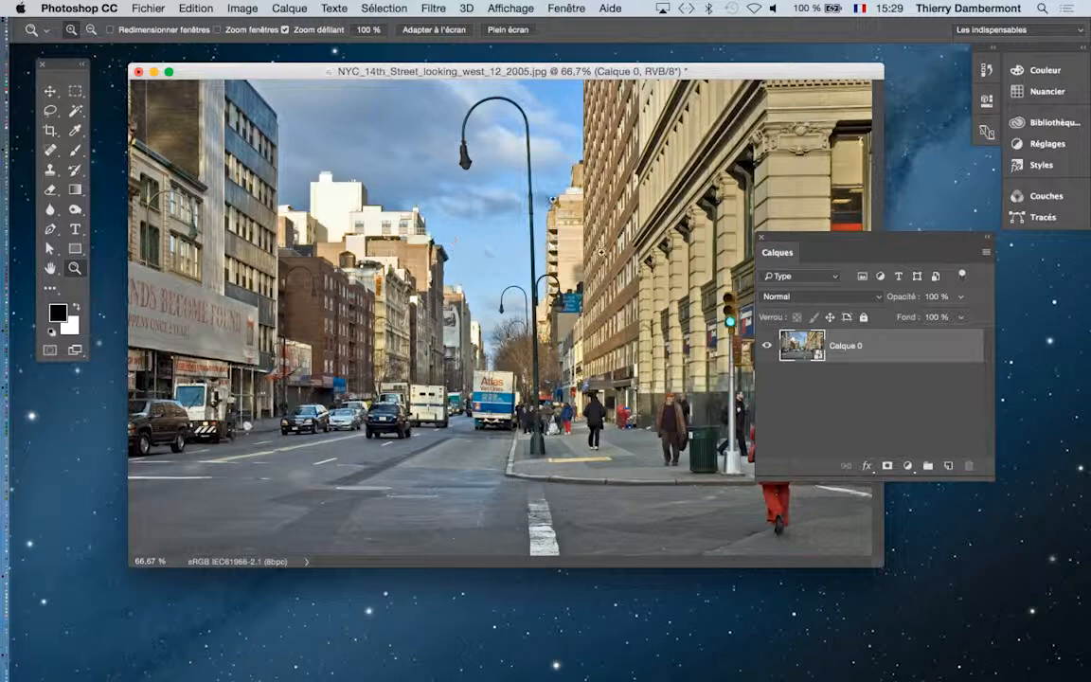
drag(269, 73, 257, 70)
Save the document in Photoshop format as NYC_14th_Street_looking_west_12_2005.psd in the "jour 1 - vectorisation" folder, keeping layers and the ICC profile
click(141, 7)
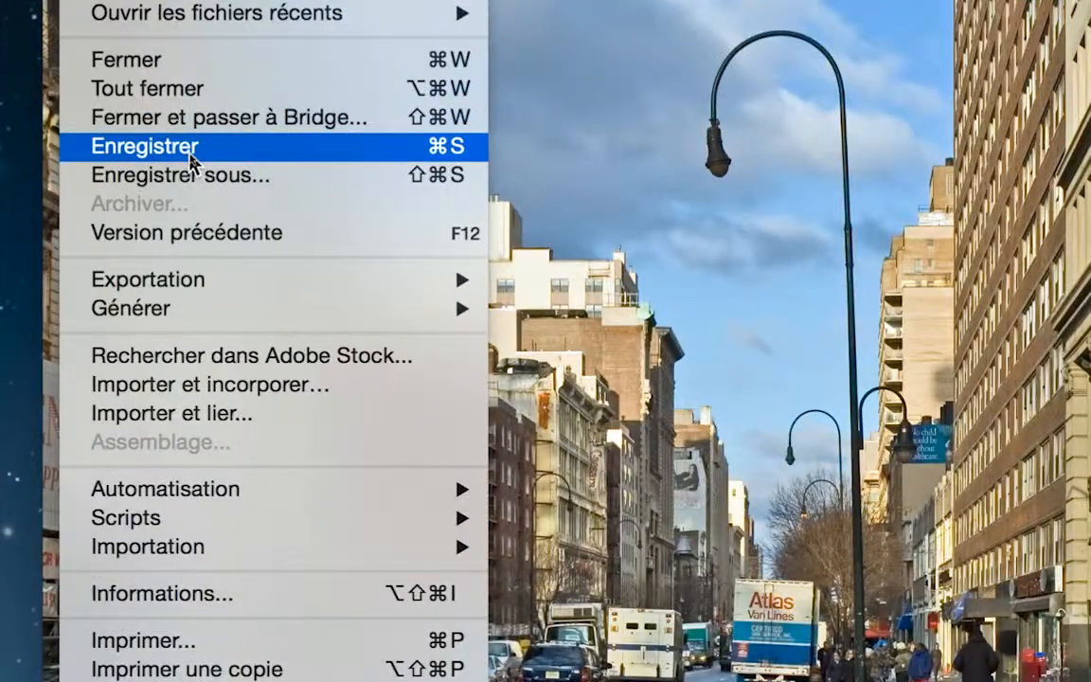
click(190, 155)
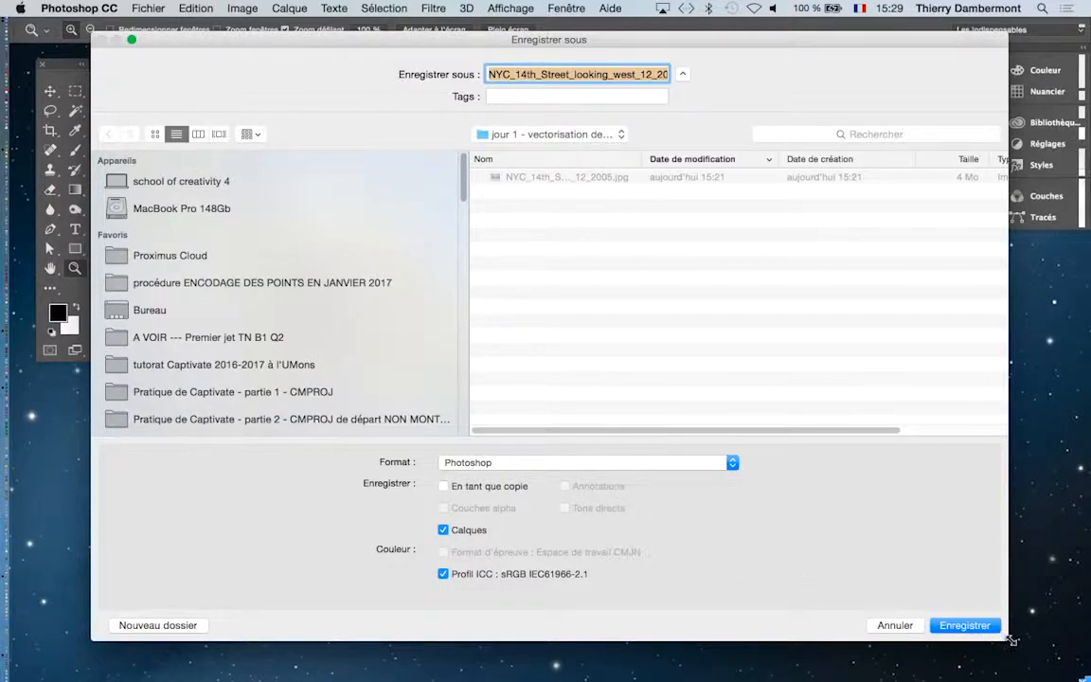
drag(1011, 640, 808, 403)
drag(560, 42, 645, 59)
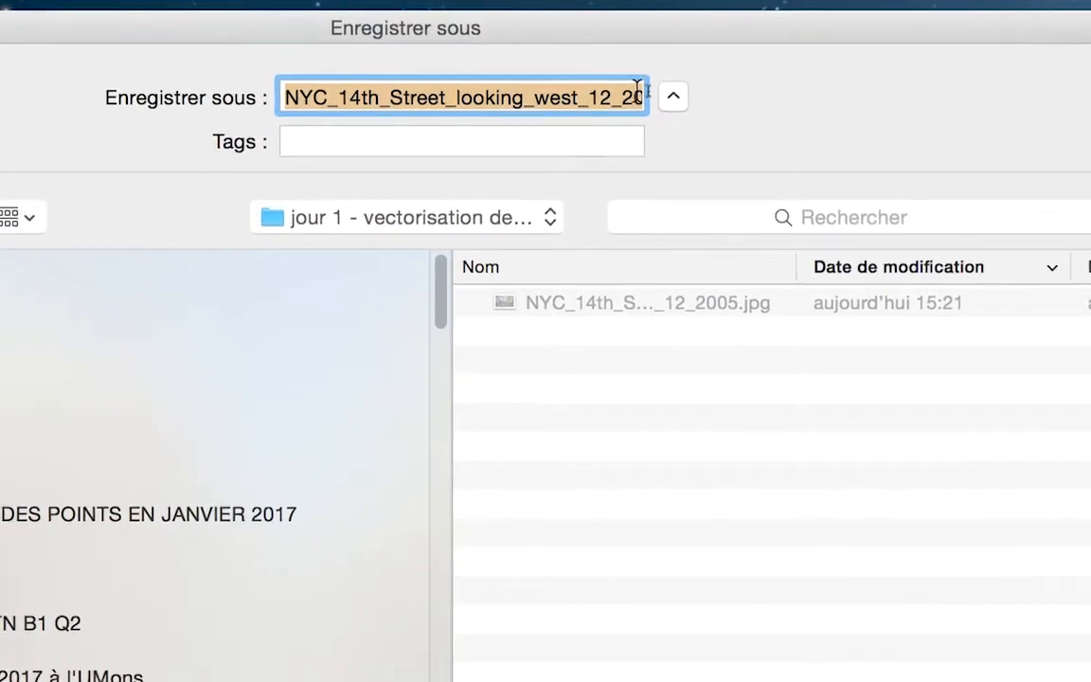
click(634, 94)
key(super+Right)
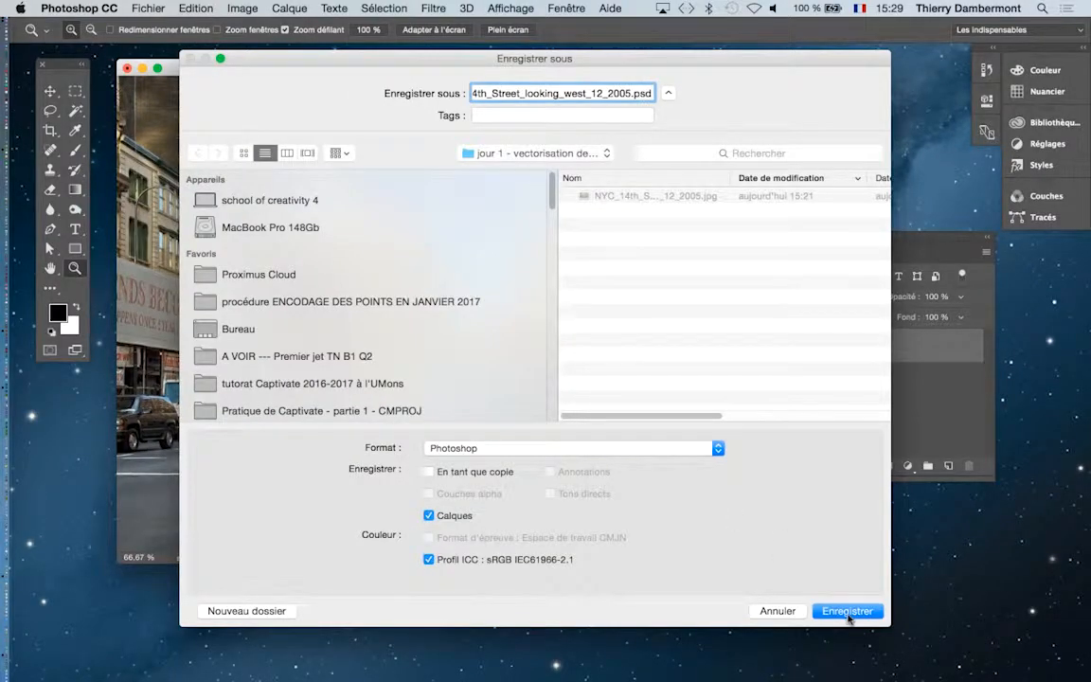
click(846, 610)
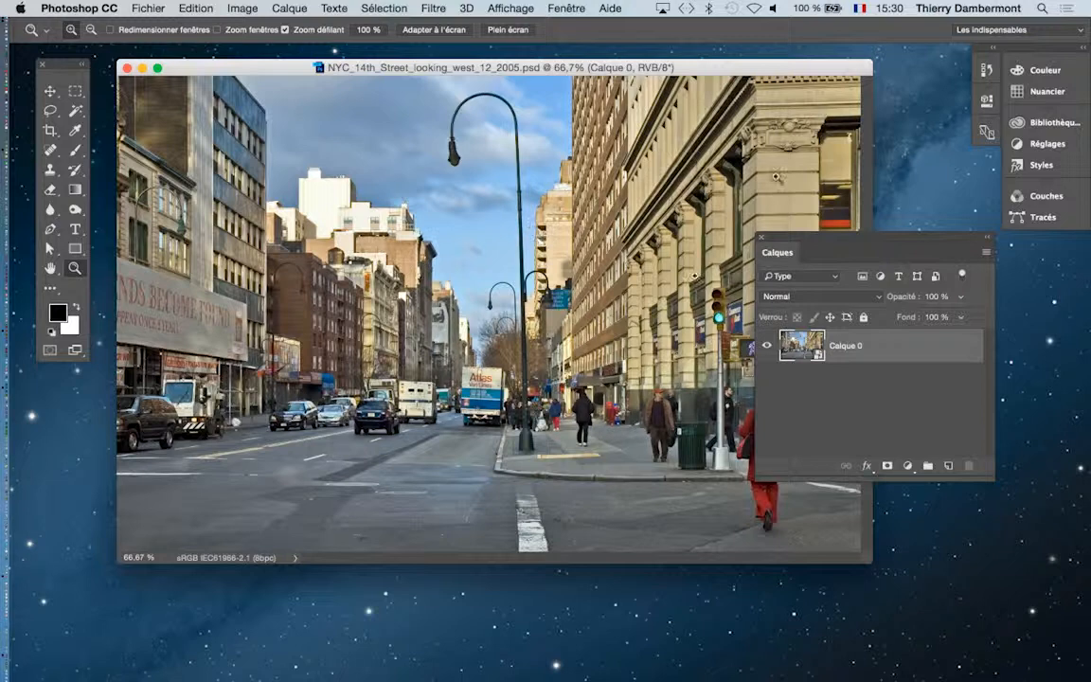
Open the Image Size dialog for the photo, make it smaller and reposition it over the document window
mouse_move(622, 60)
mouse_down()
mouse_move(652, 73)
mouse_move(639, 67)
mouse_up()
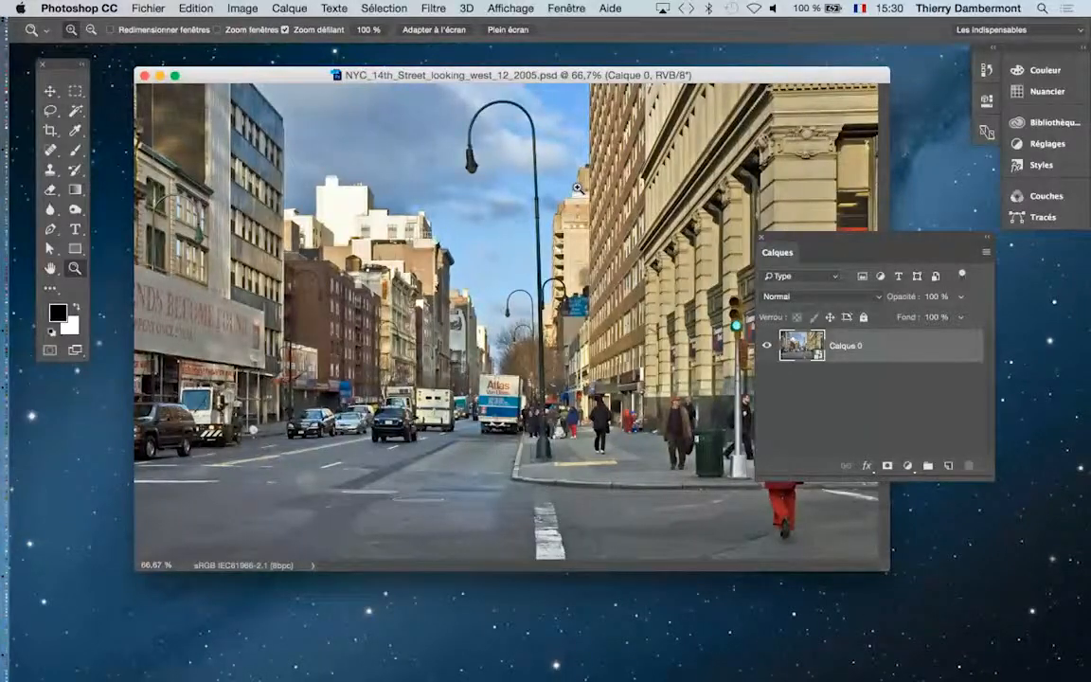
click(241, 10)
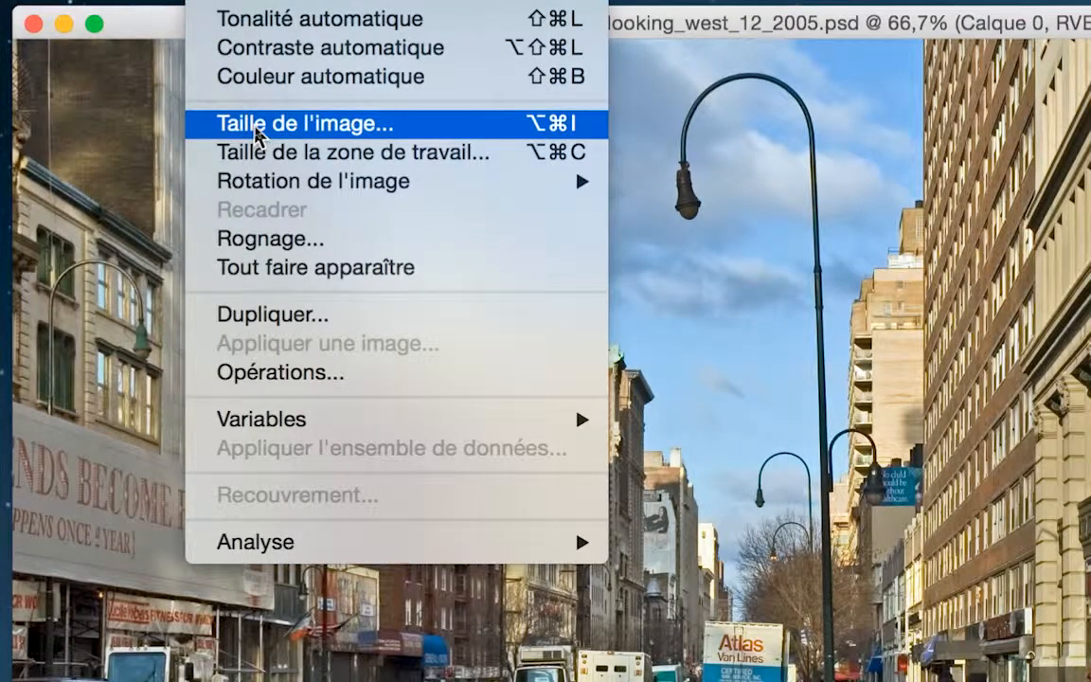
click(257, 133)
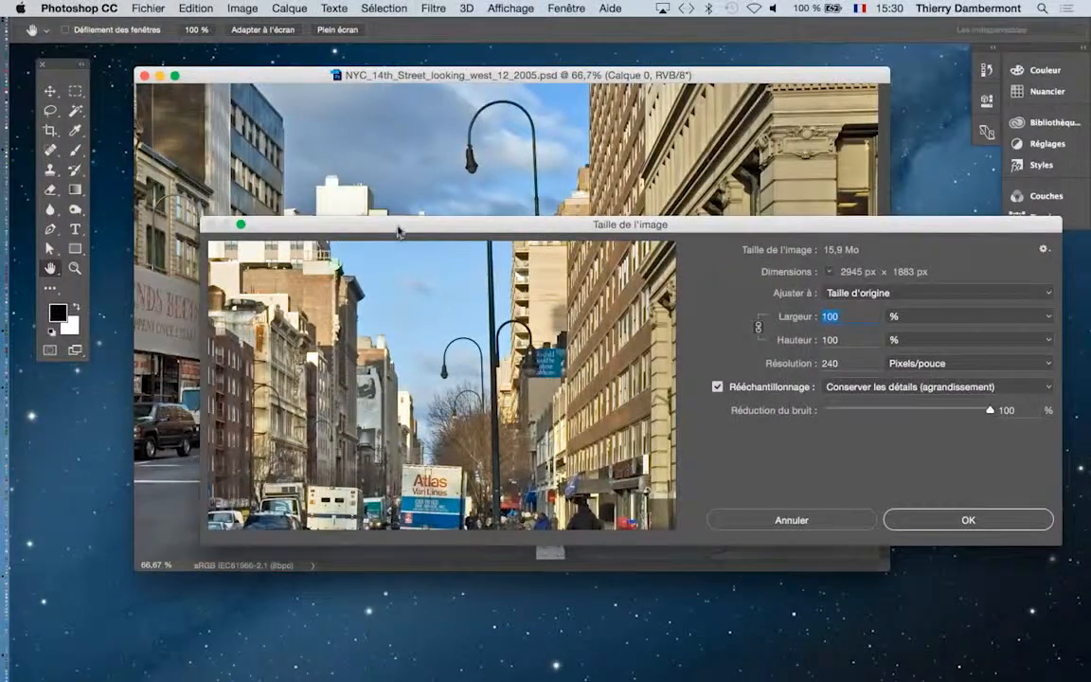
drag(402, 227, 342, 197)
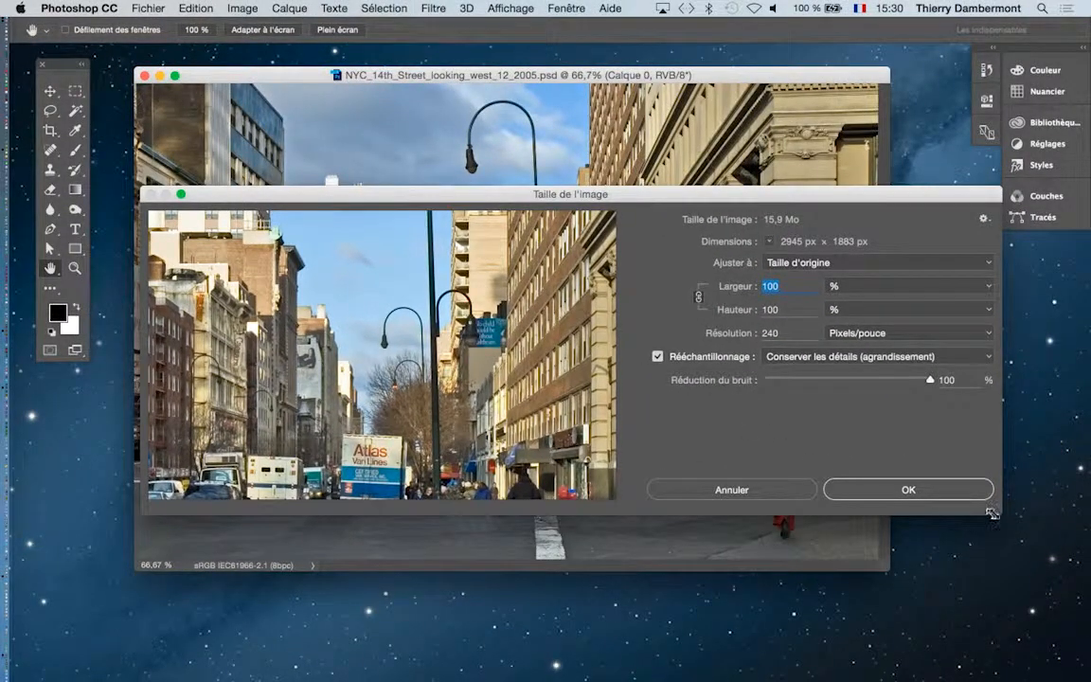
drag(989, 511, 673, 354)
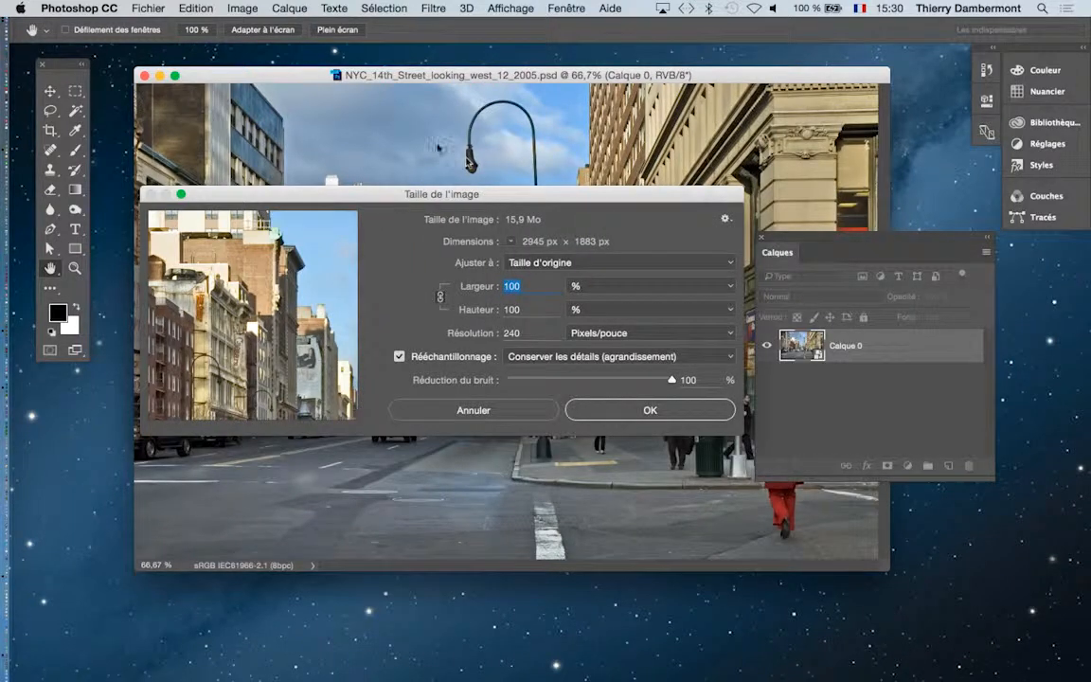
drag(489, 196, 689, 143)
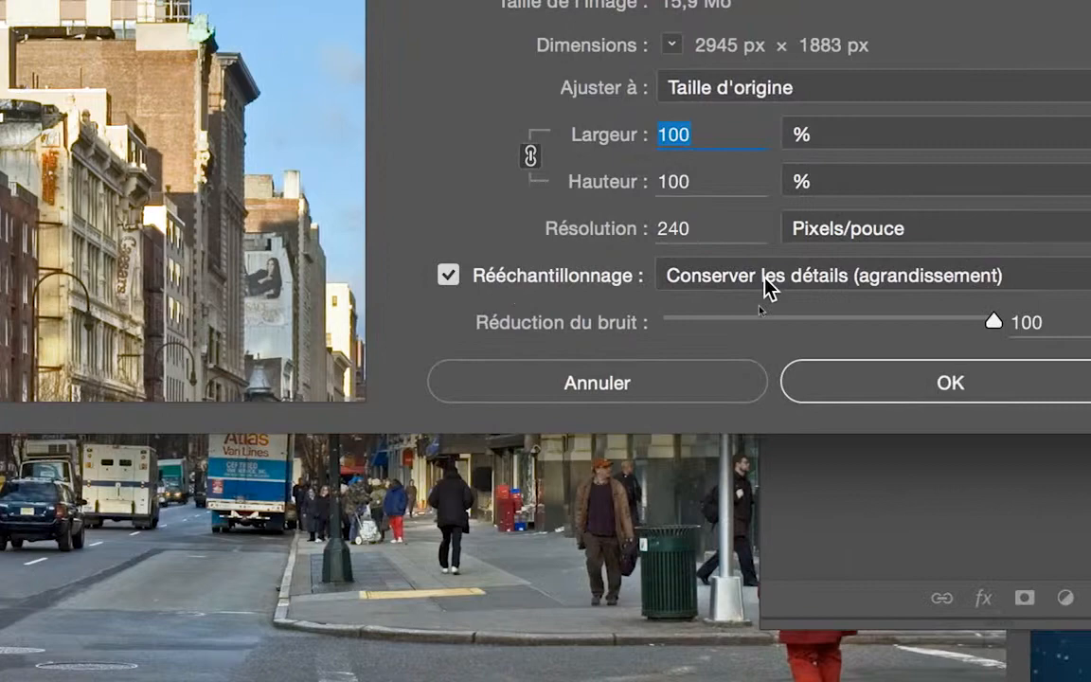
Keep resampling enabled and set its method to Bicubique plus net (réduction)
click(956, 272)
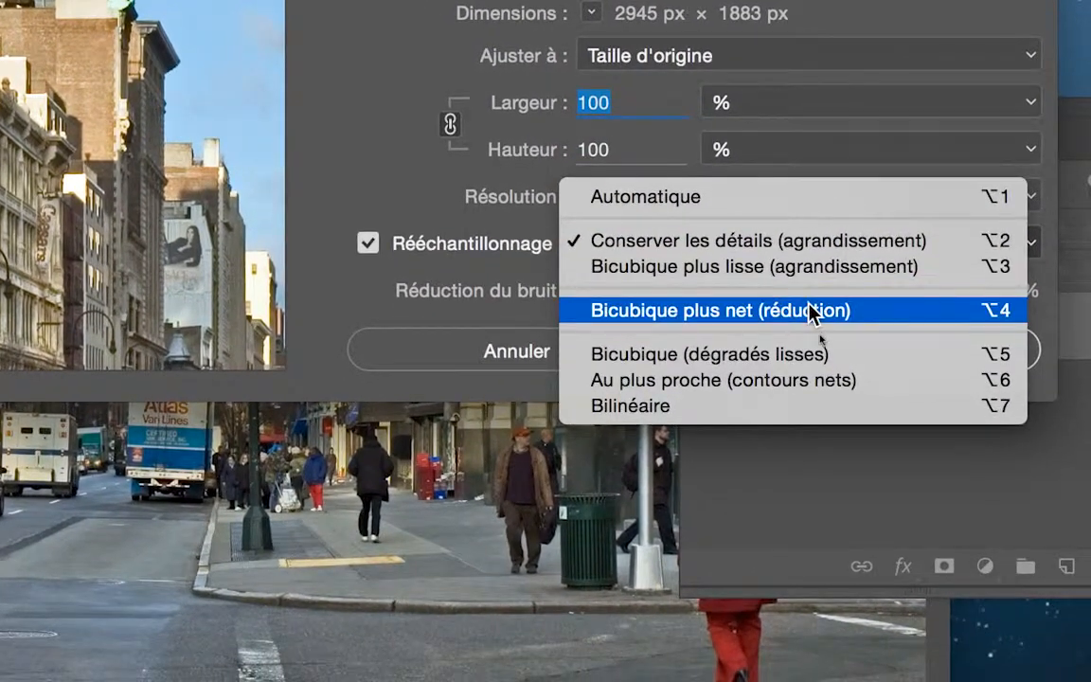
click(811, 312)
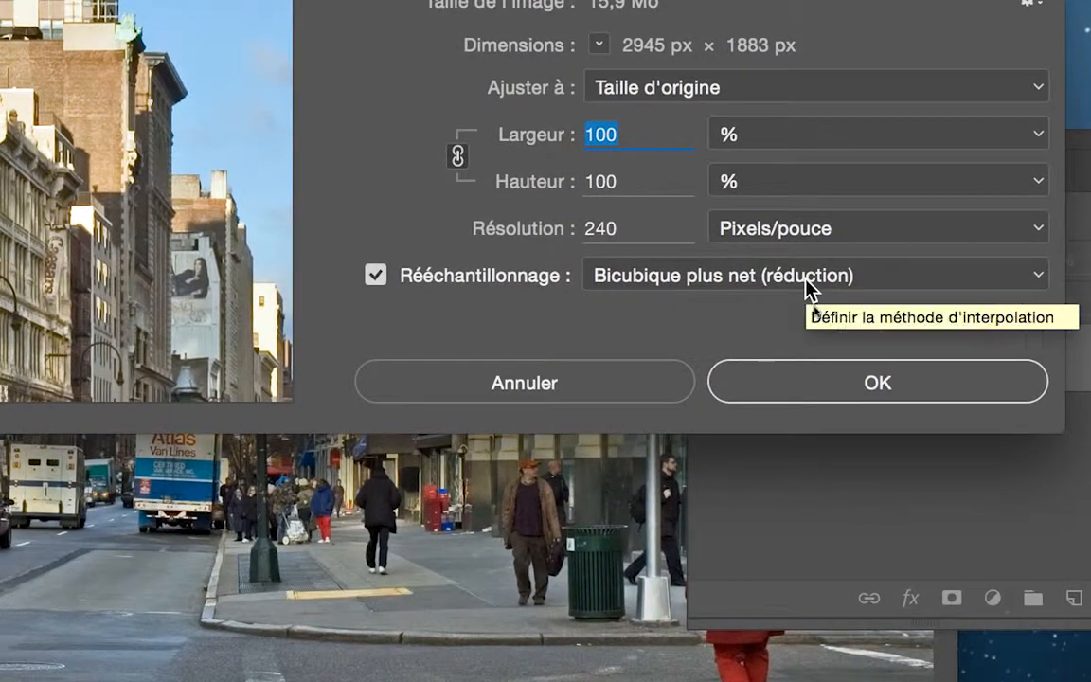
click(804, 275)
click(808, 274)
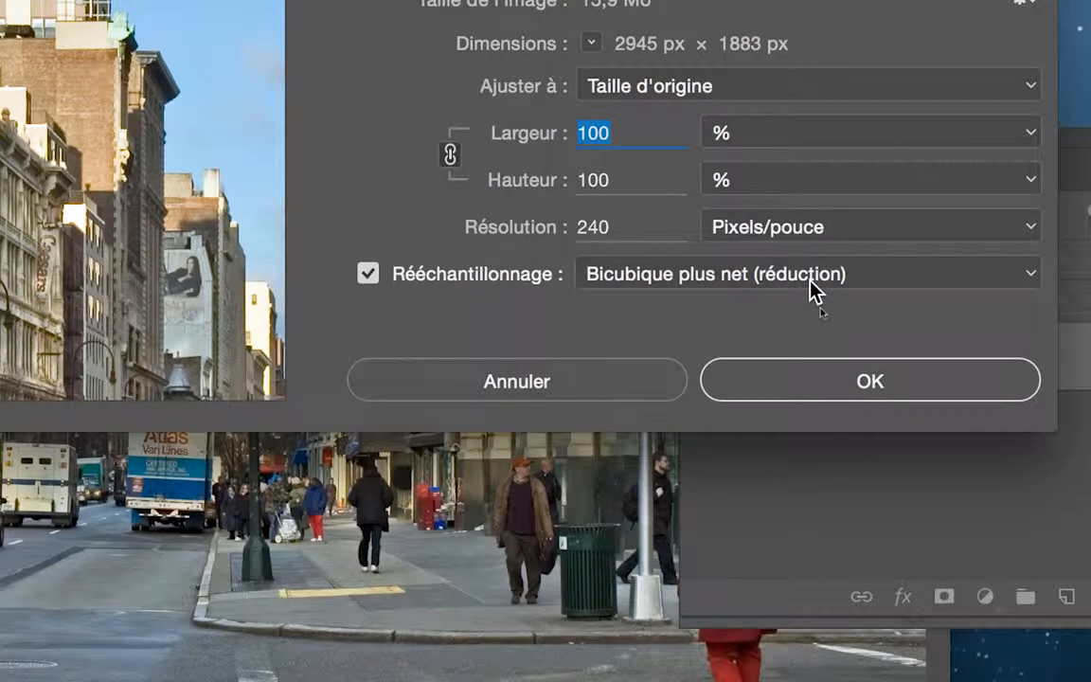
click(810, 275)
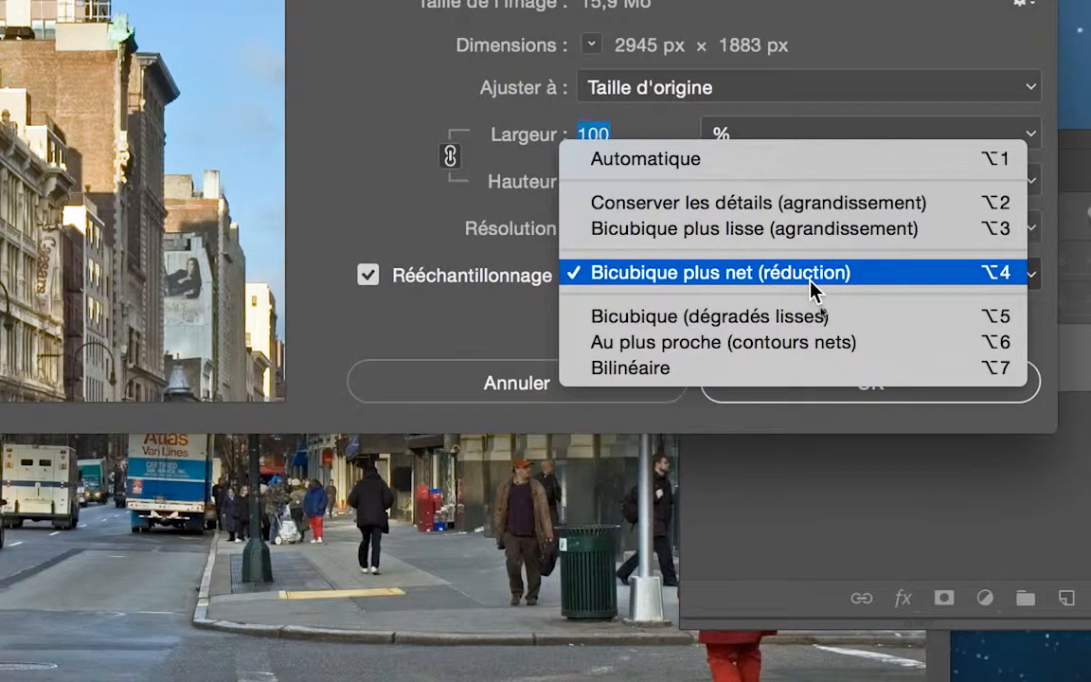
click(811, 282)
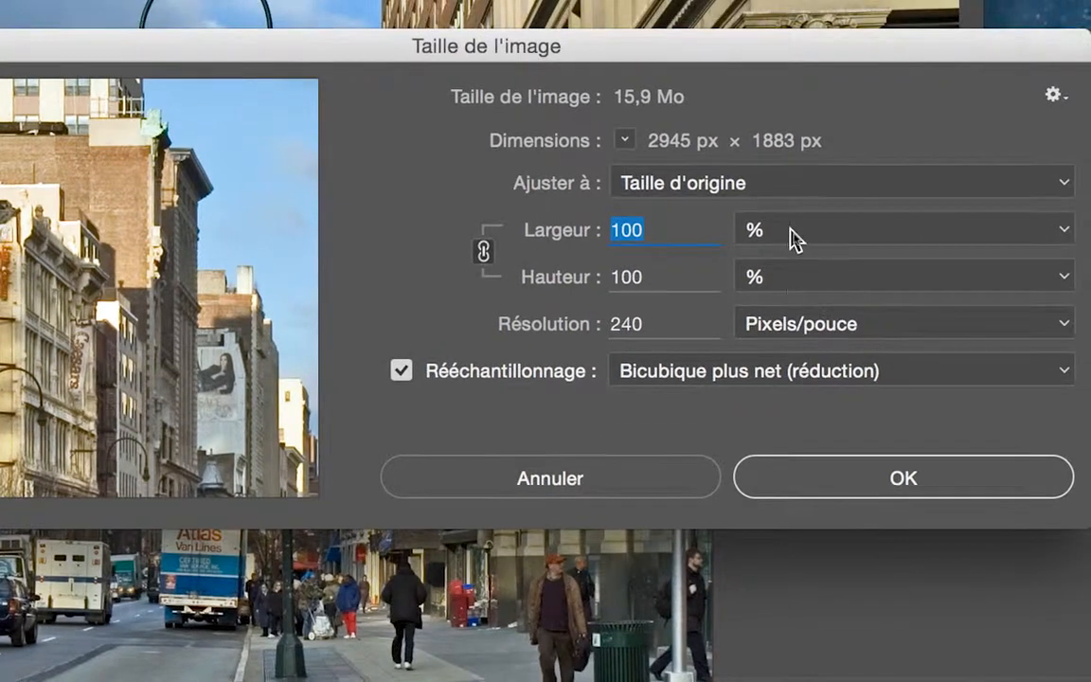
Review the units available for the image width, keeping percent selected
click(766, 141)
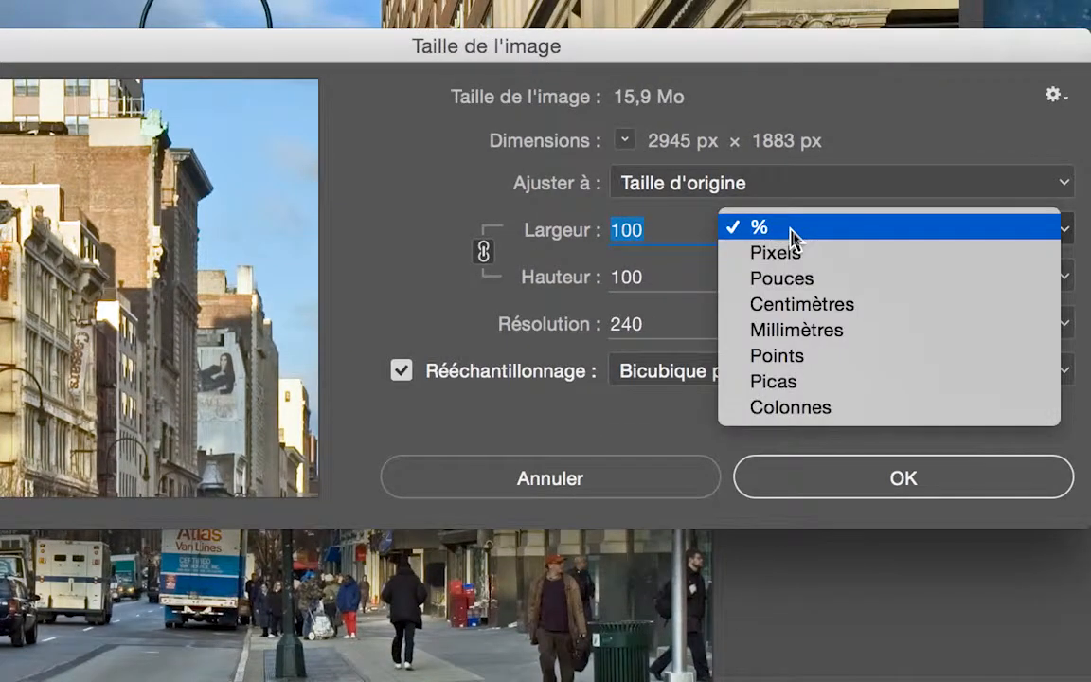
click(793, 239)
click(793, 238)
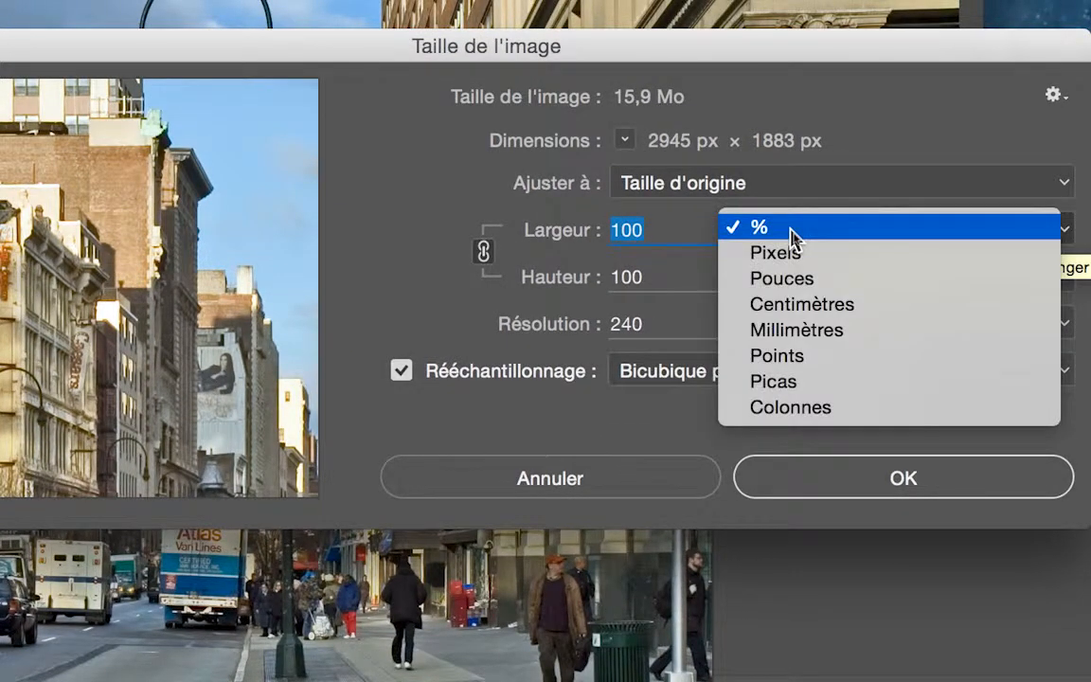
click(791, 231)
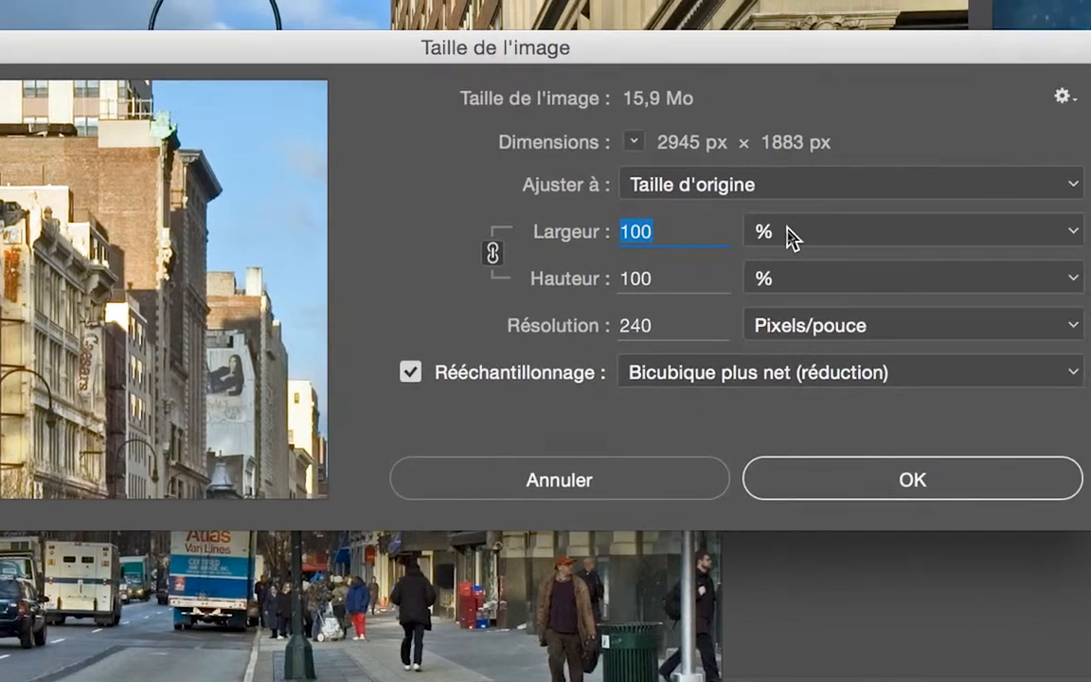
click(791, 237)
click(792, 231)
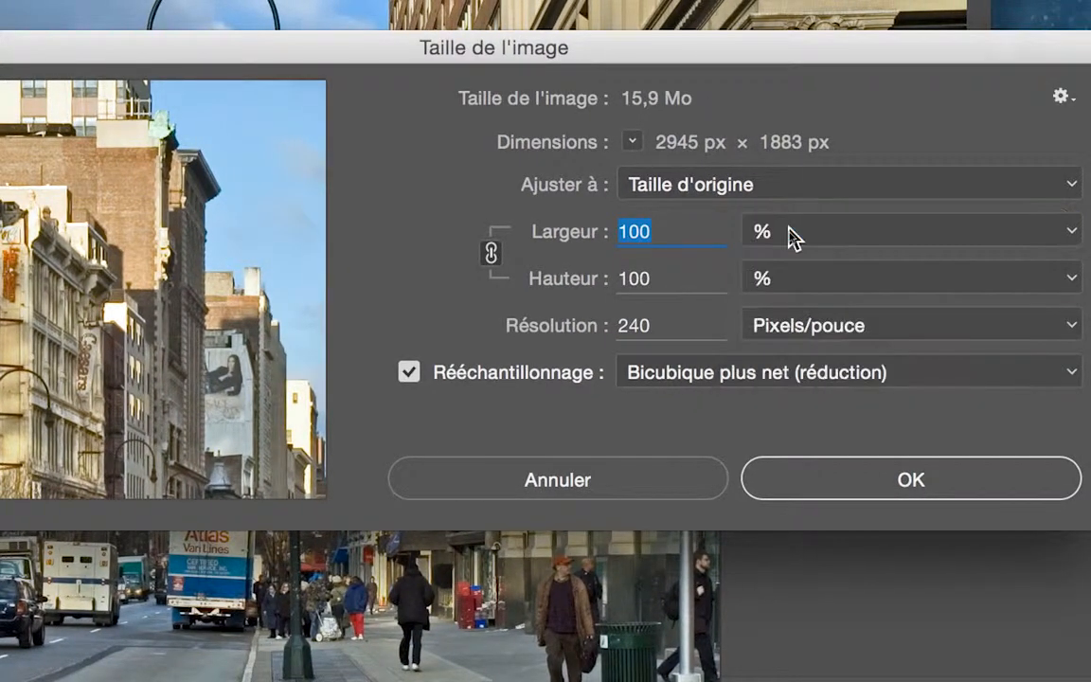
click(792, 237)
click(792, 235)
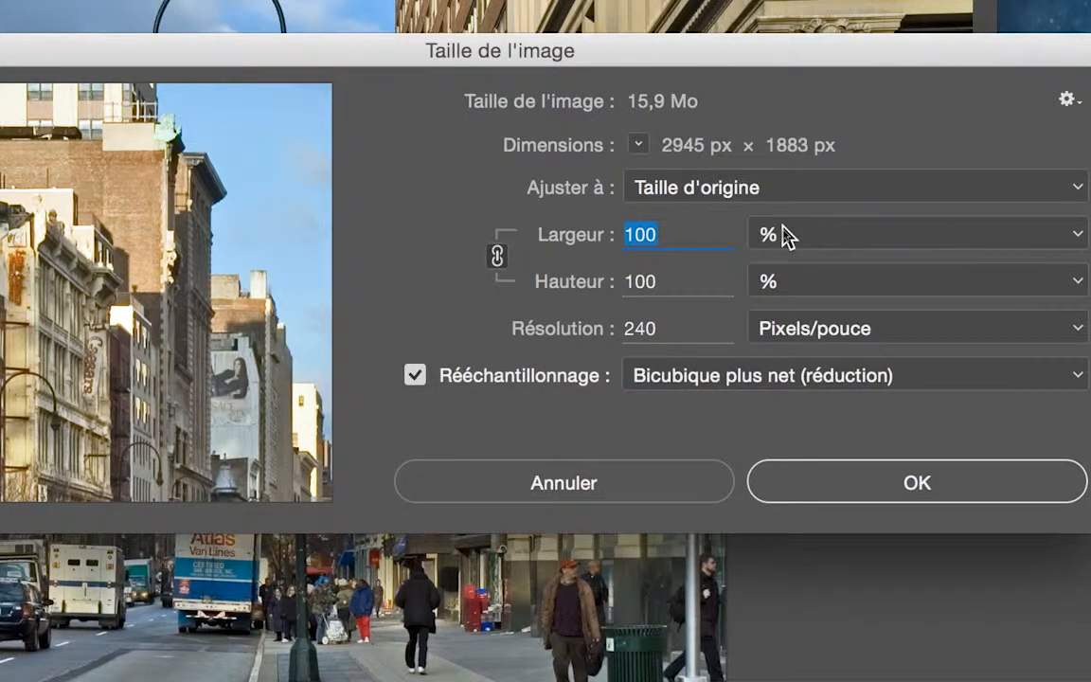
Reduce the image to 30 % of its width and height with linked proportions, after trying 25 %, and apply the new size
text(25)
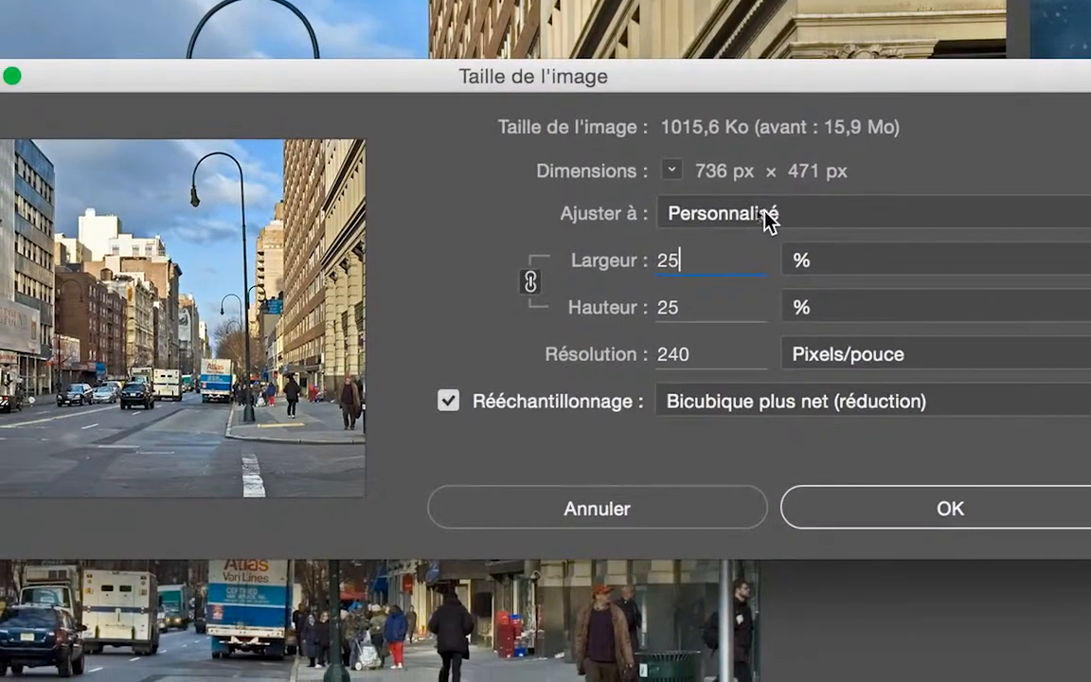
click(618, 261)
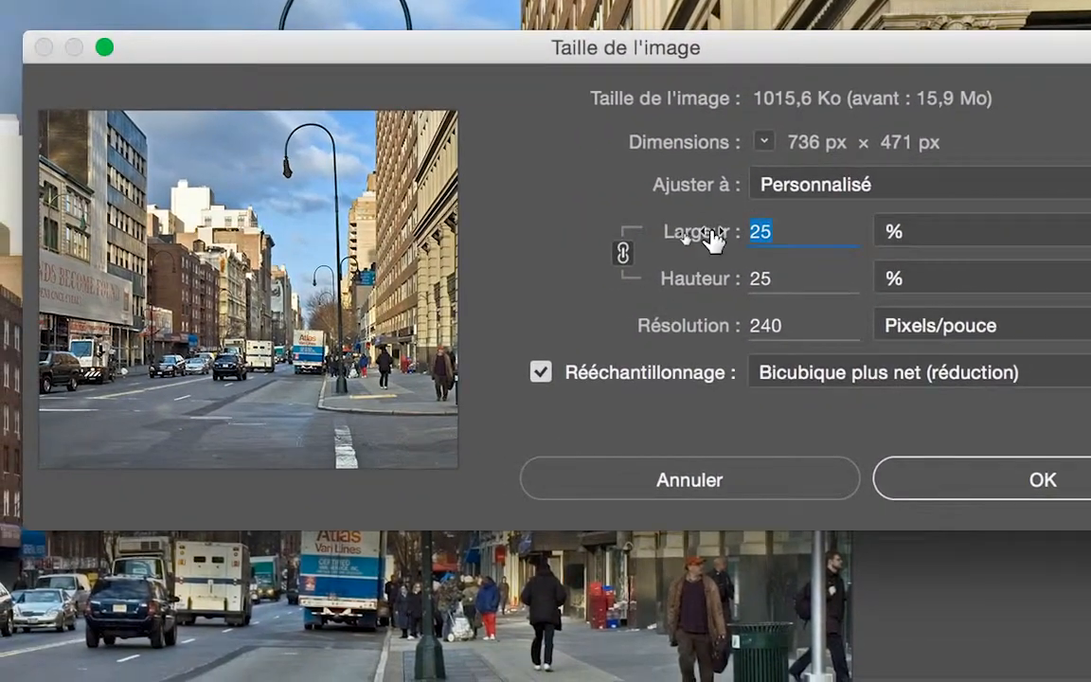
text(30)
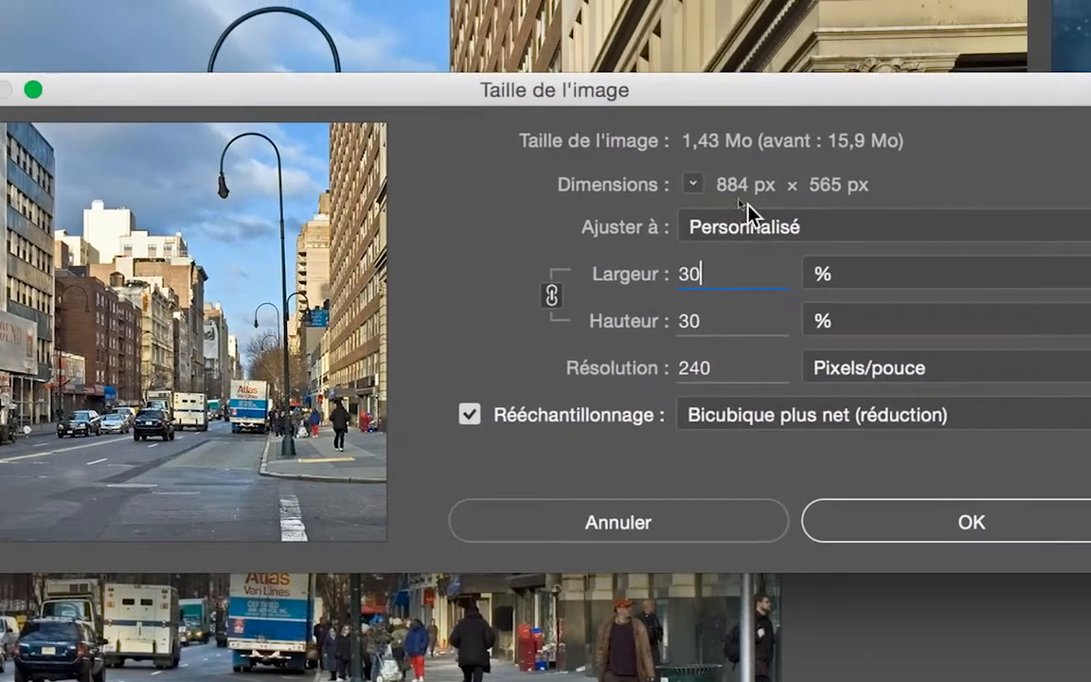
key(alt)
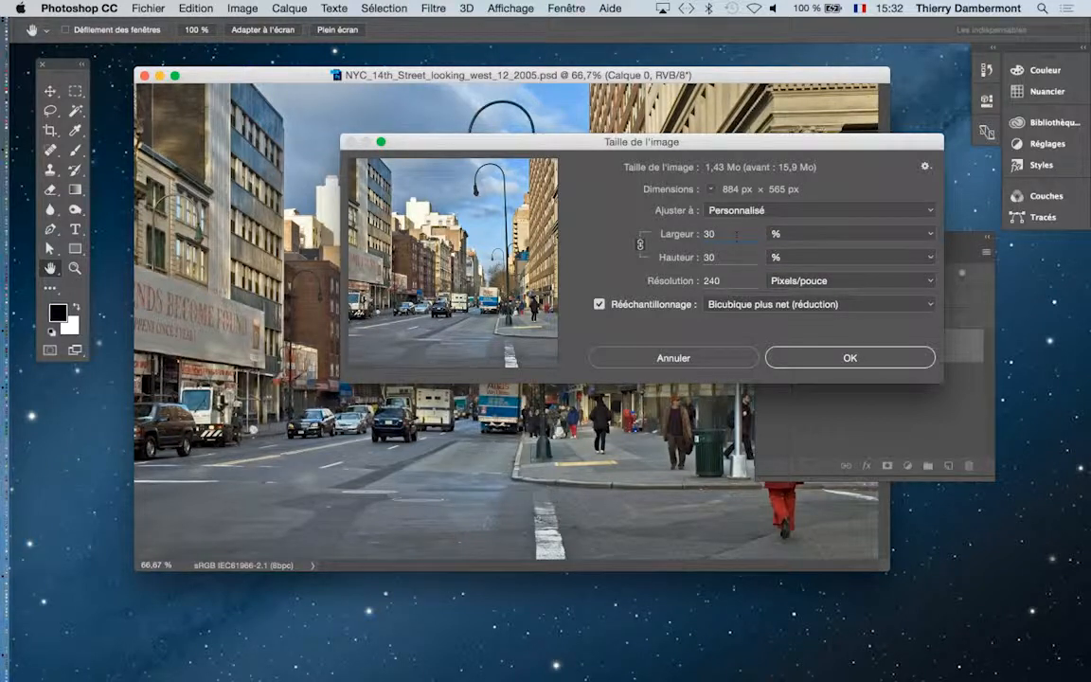
click(848, 358)
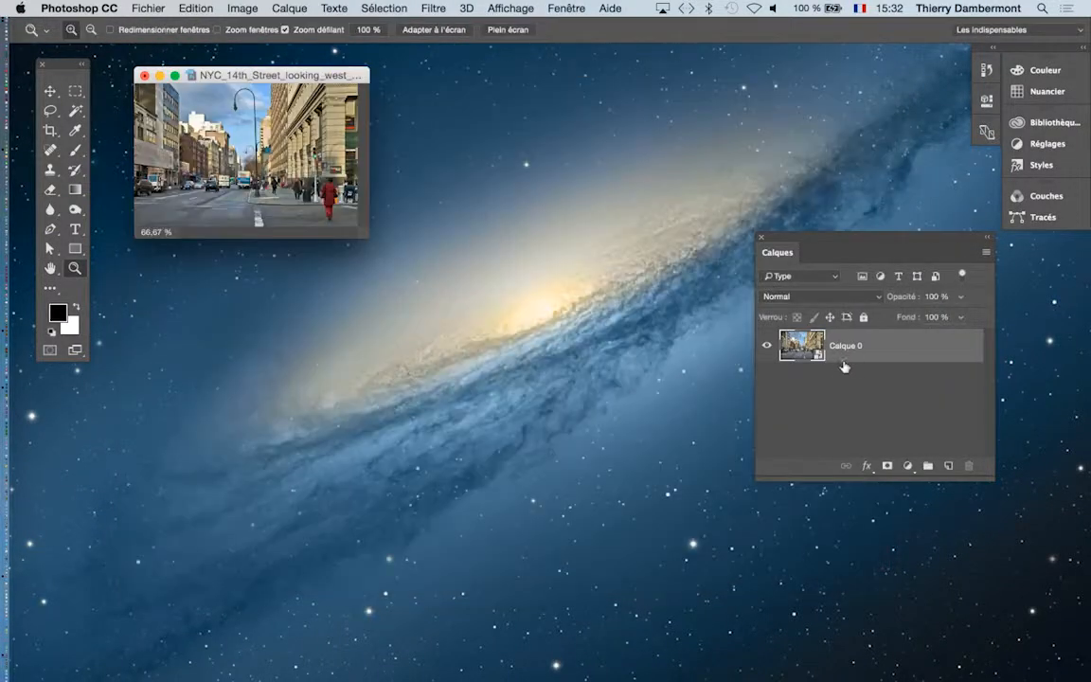
Show the reduced photo at 100 % zoom in a larger document window and save the changes to the PSD
drag(382, 239, 754, 566)
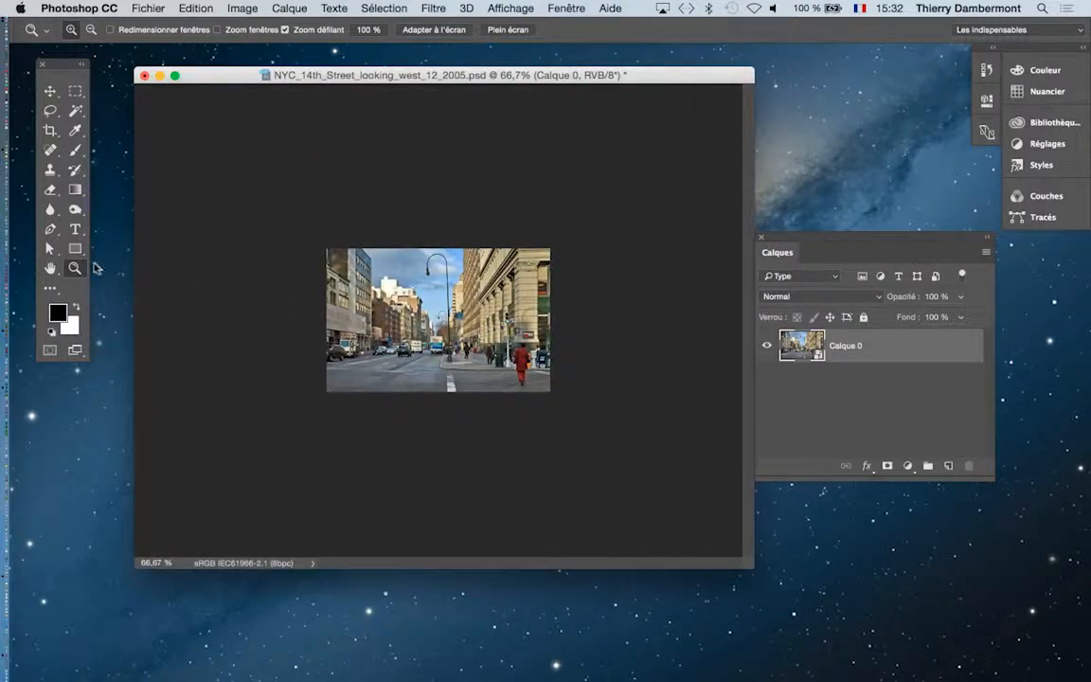
double_click(76, 268)
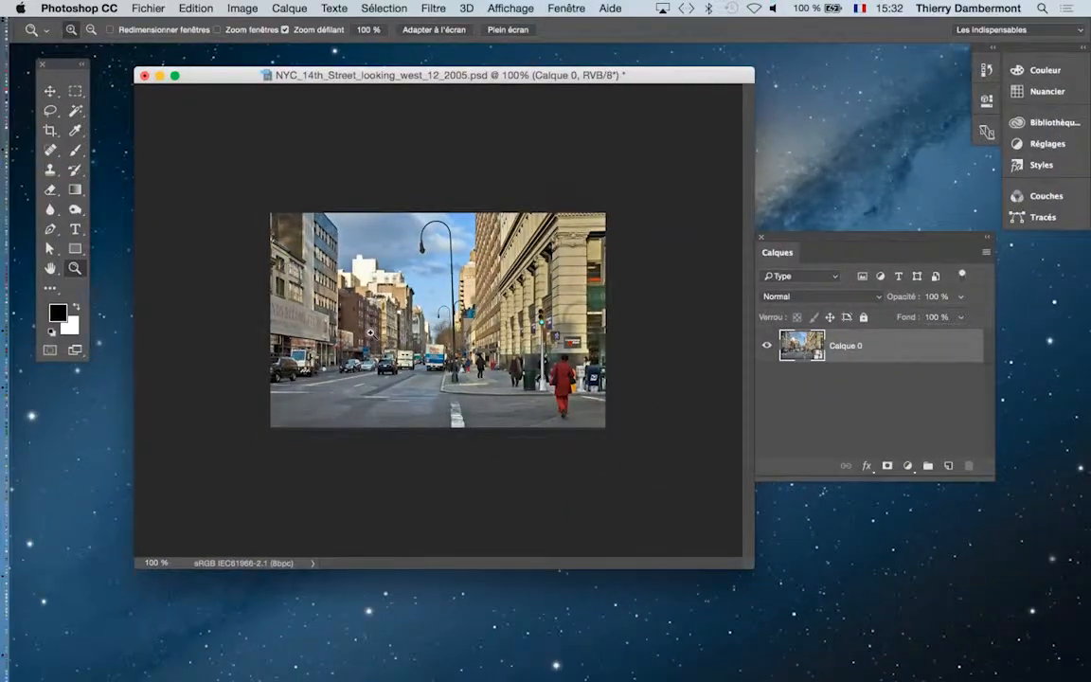
click(146, 8)
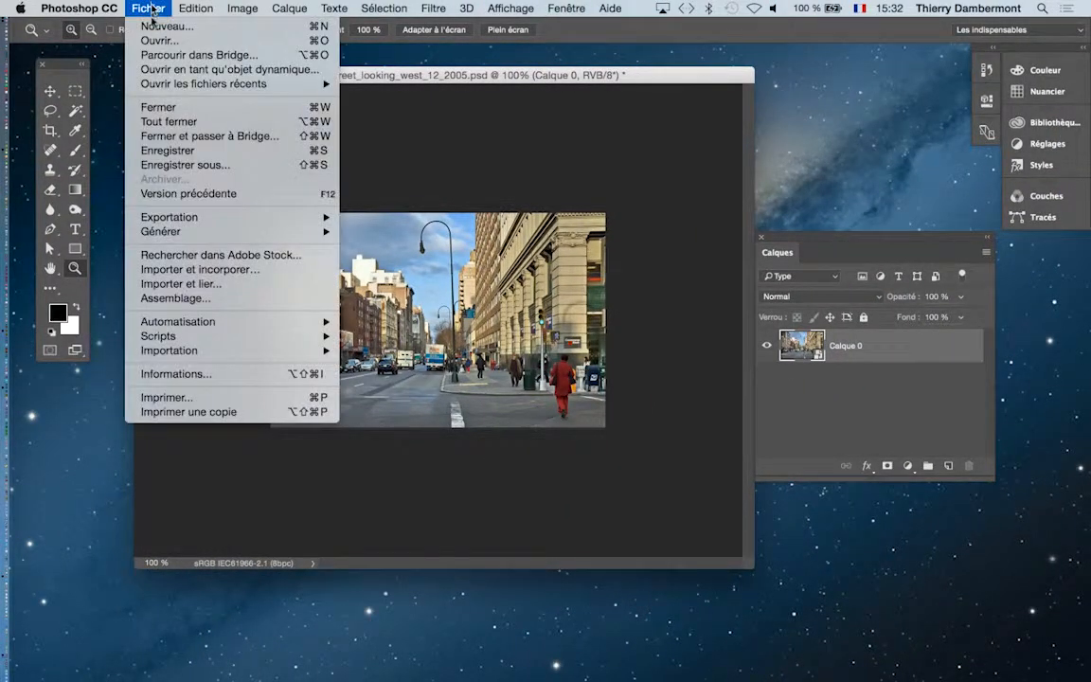
click(168, 150)
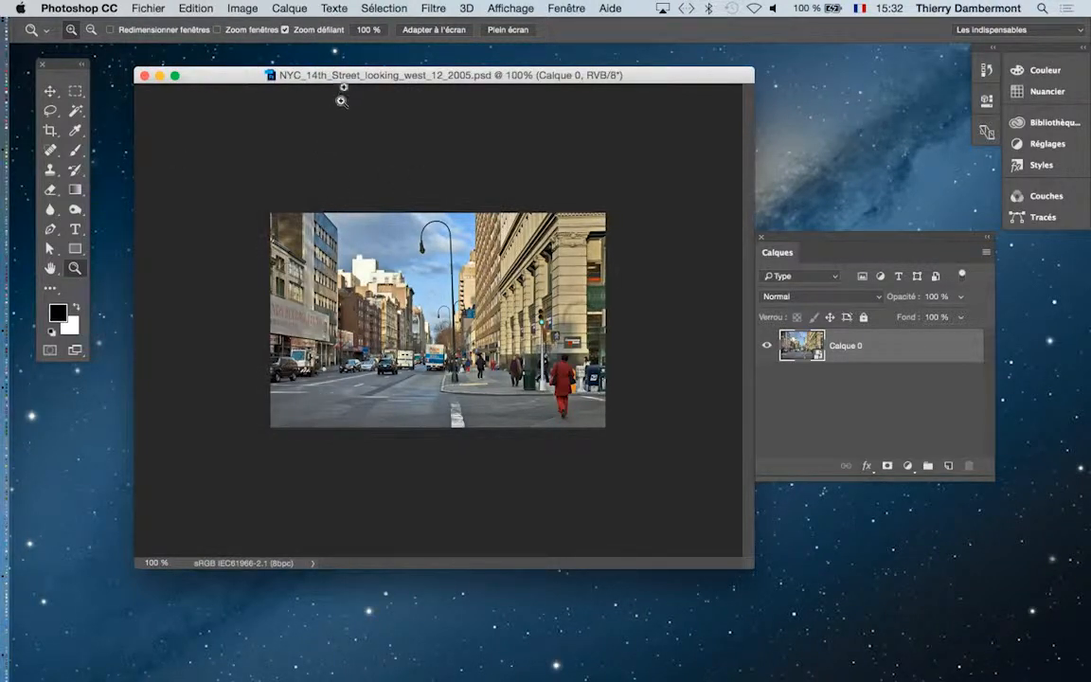
click(139, 8)
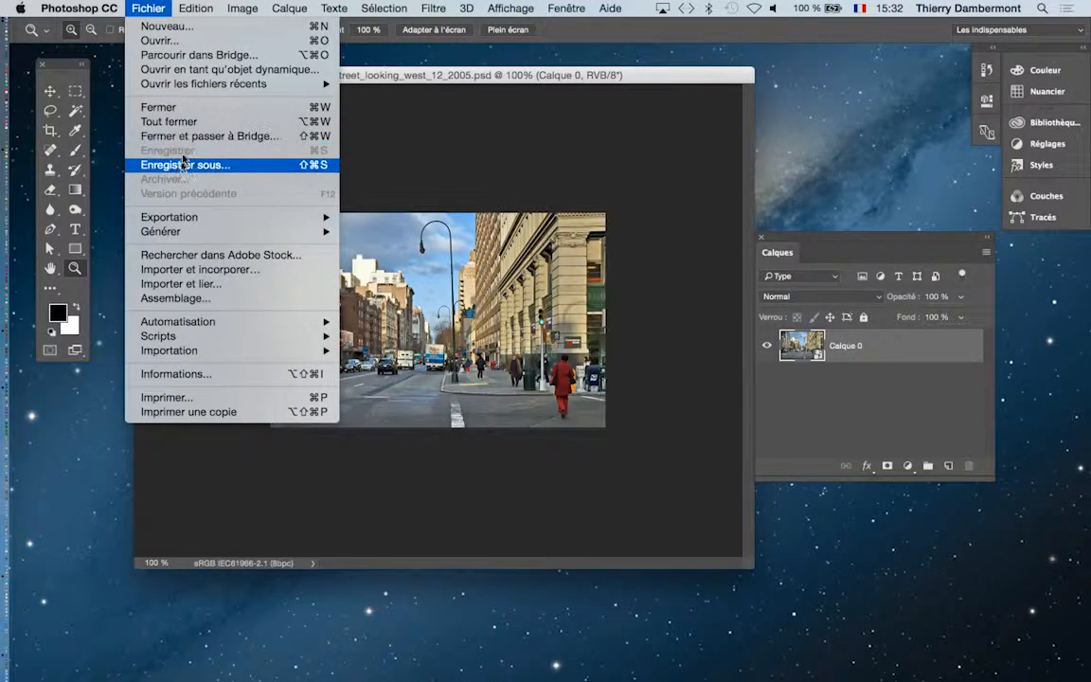
click(167, 8)
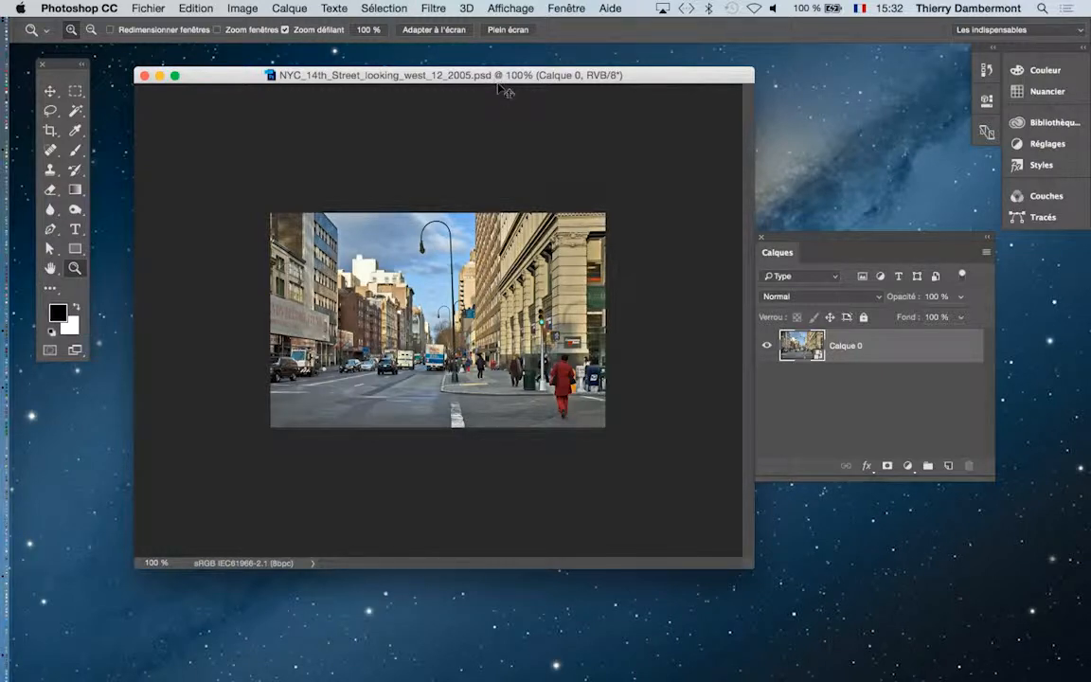
Switch to Illustrator and place NYC_14th_Street_looking_west_12_2005.psd as a linked image near the artboard's upper-left corner
key(super+Tab)
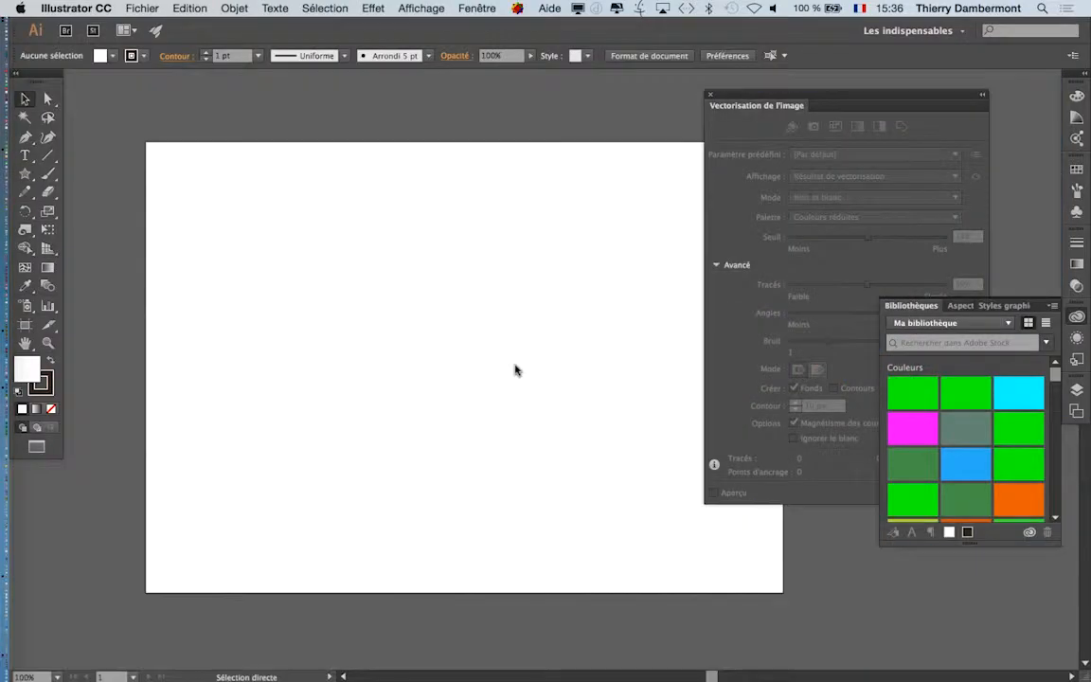
key(alt)
key(v)
click(142, 8)
click(207, 246)
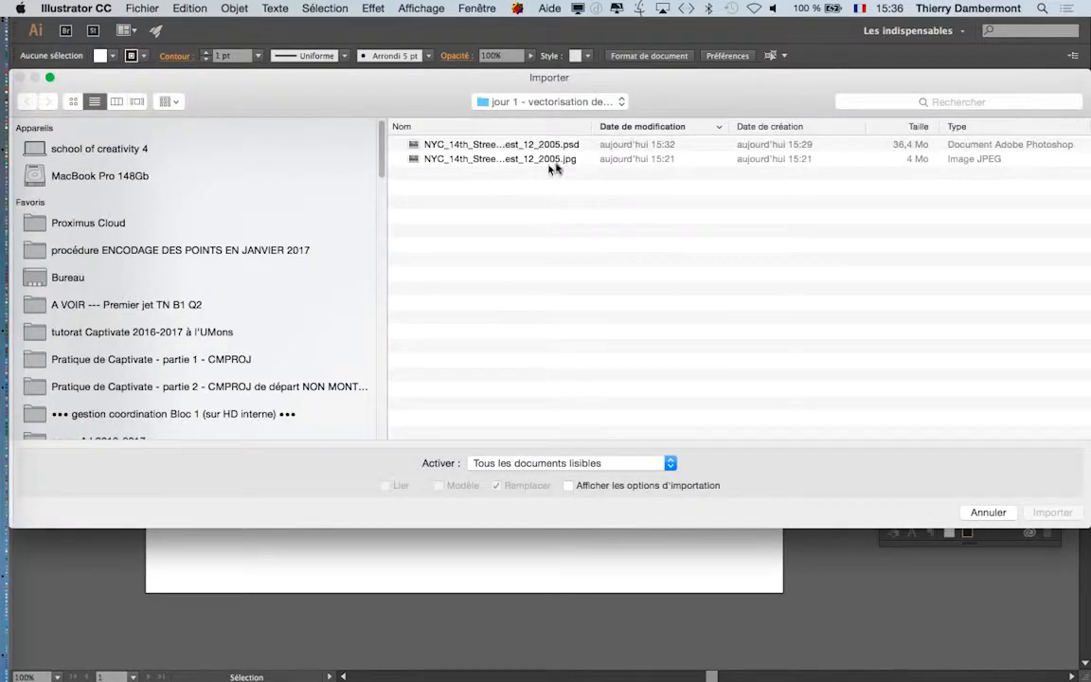
drag(590, 129, 707, 133)
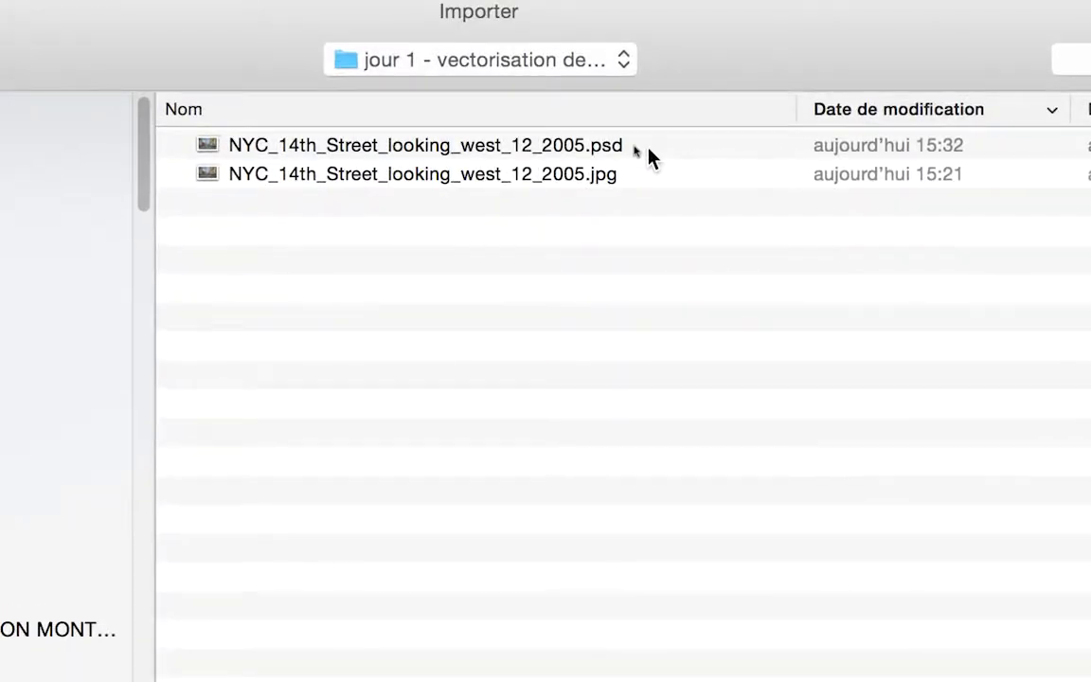
click(590, 138)
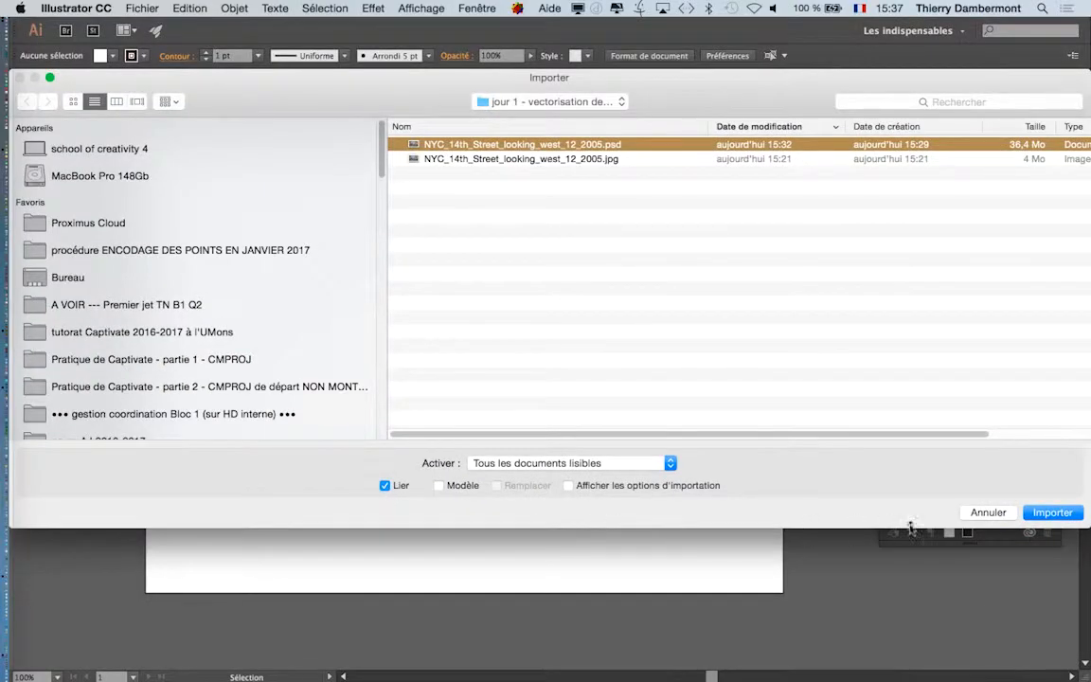
click(1068, 516)
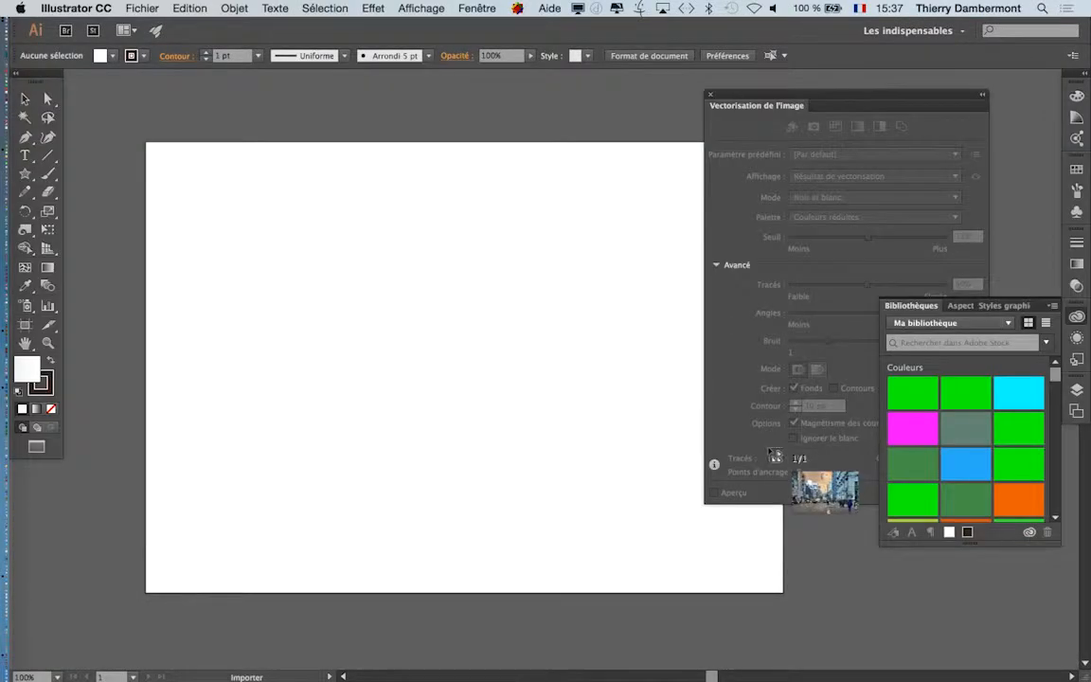
click(164, 170)
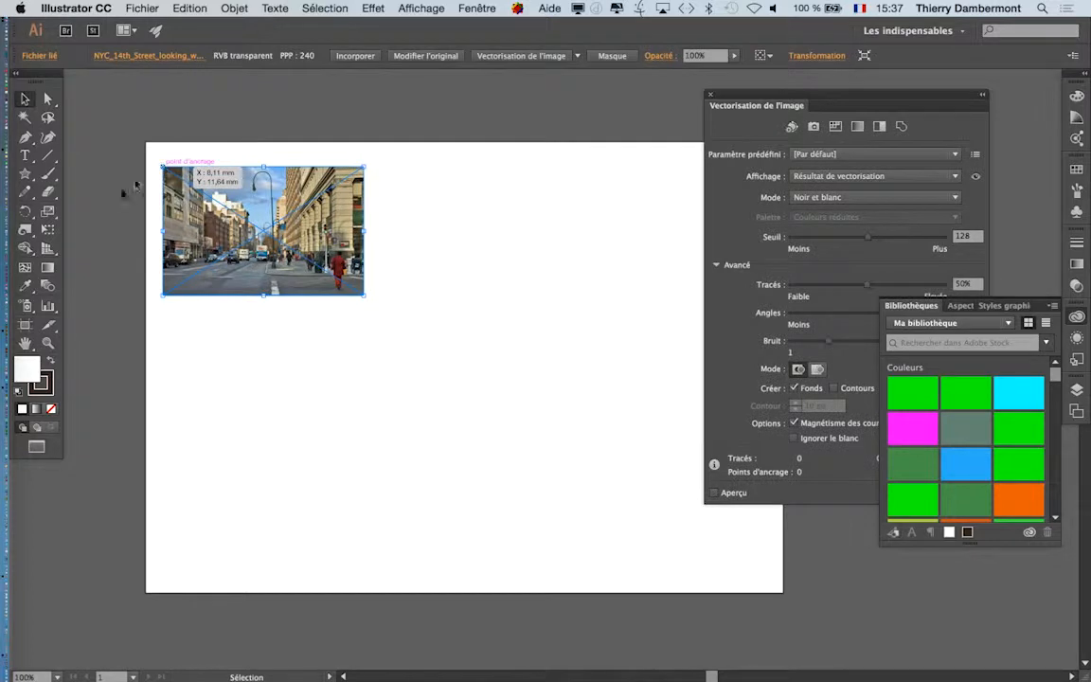
Scale the placed photo up proportionally from its lower-right corner until it spans most of the artboard's width, and return to the Selection tool
click(48, 230)
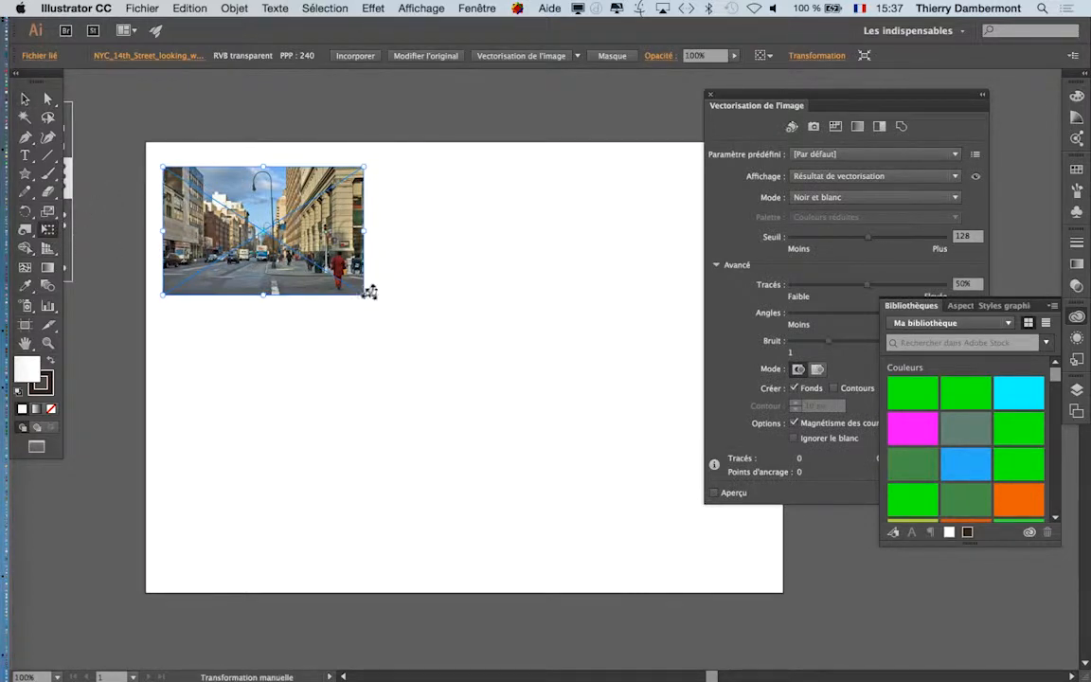
drag(364, 294, 671, 507)
click(24, 99)
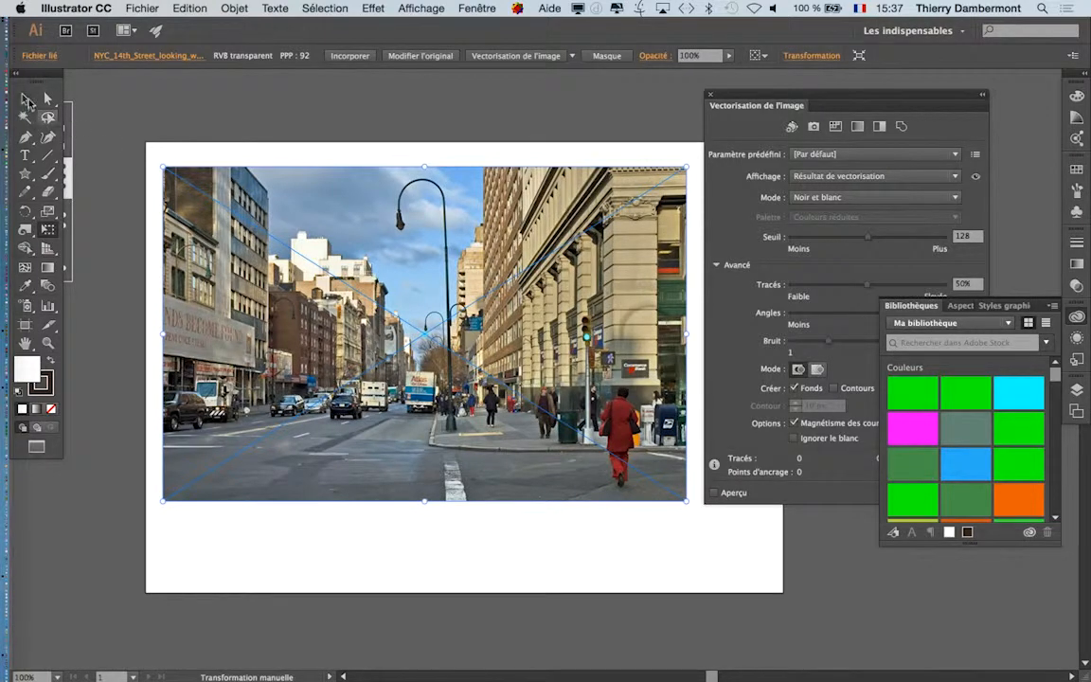
Reselect the placed photo, shift the Vectorisation de l'image panel clear of it, and enable the preview of its default black-and-white trace
click(217, 154)
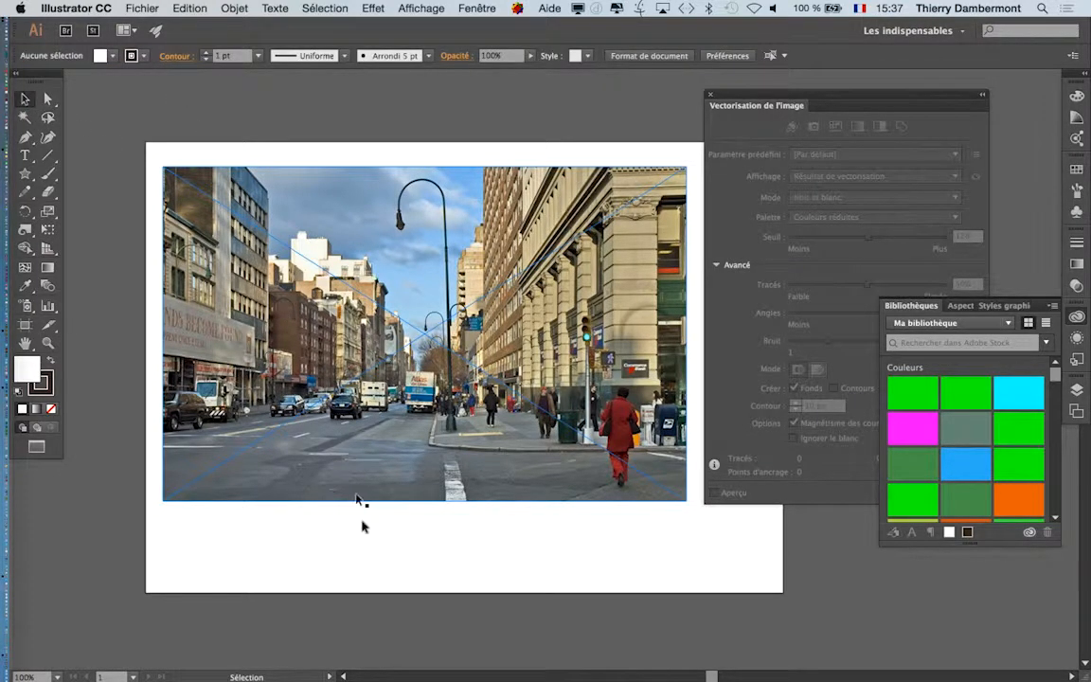
click(369, 452)
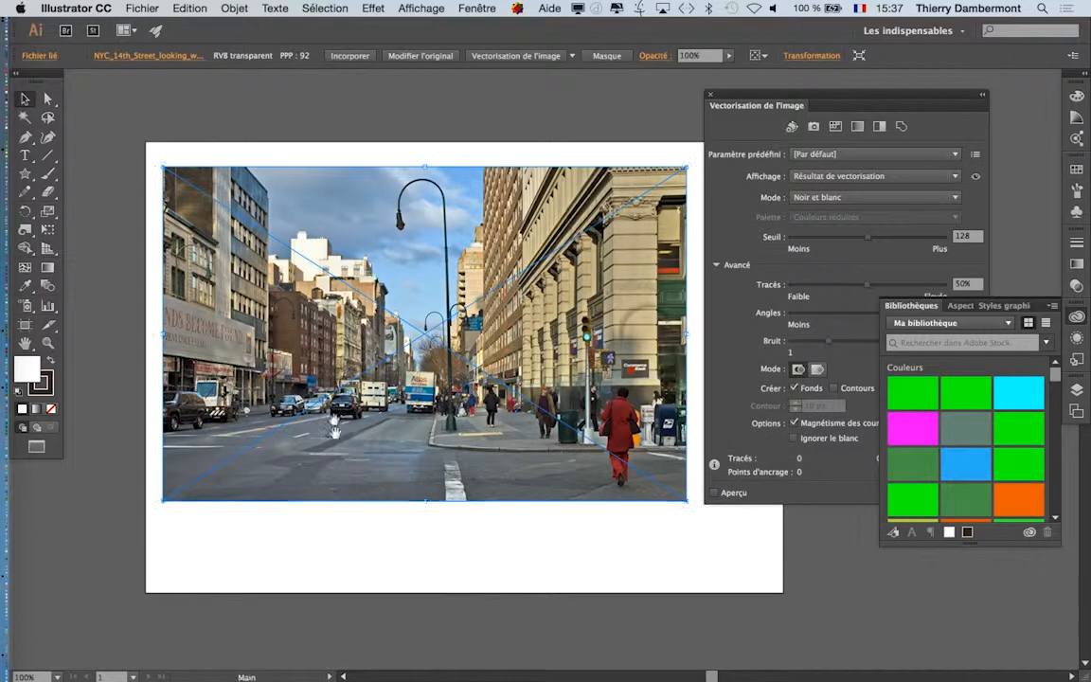
scroll(301, 360, right, 3)
scroll(300, 360, down, 2)
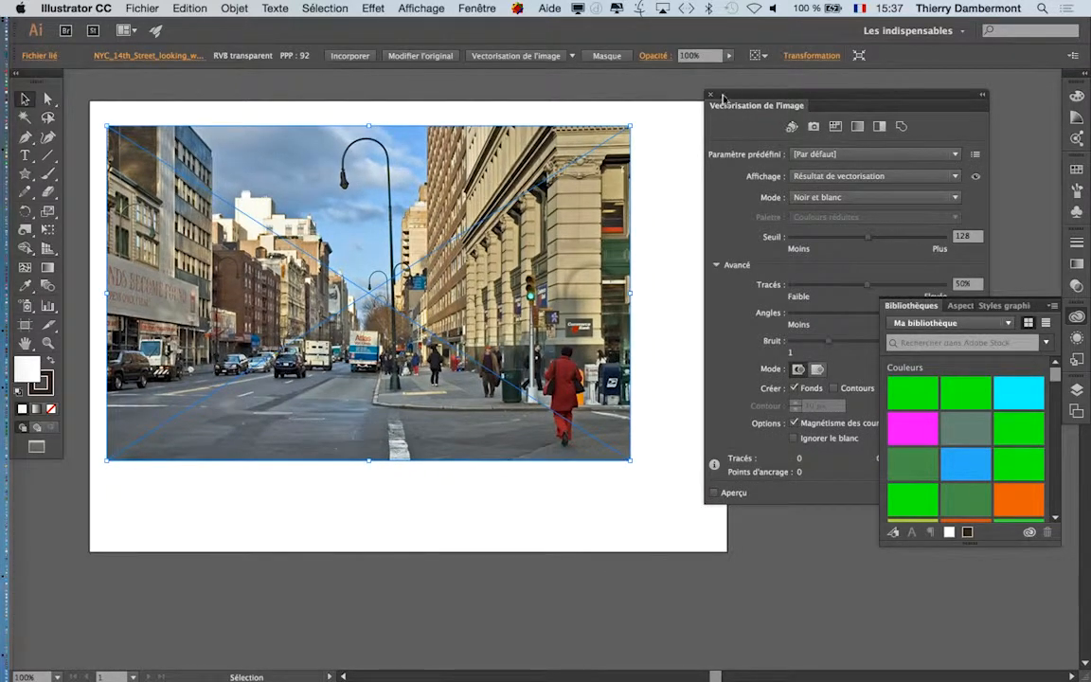
drag(721, 99, 679, 89)
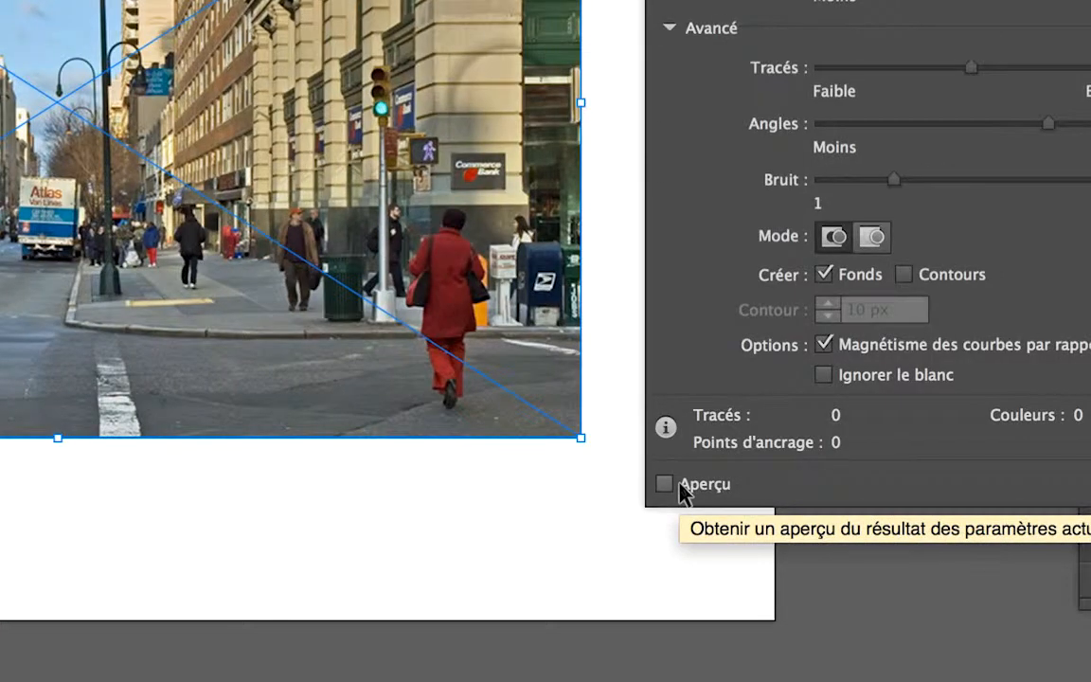
click(681, 489)
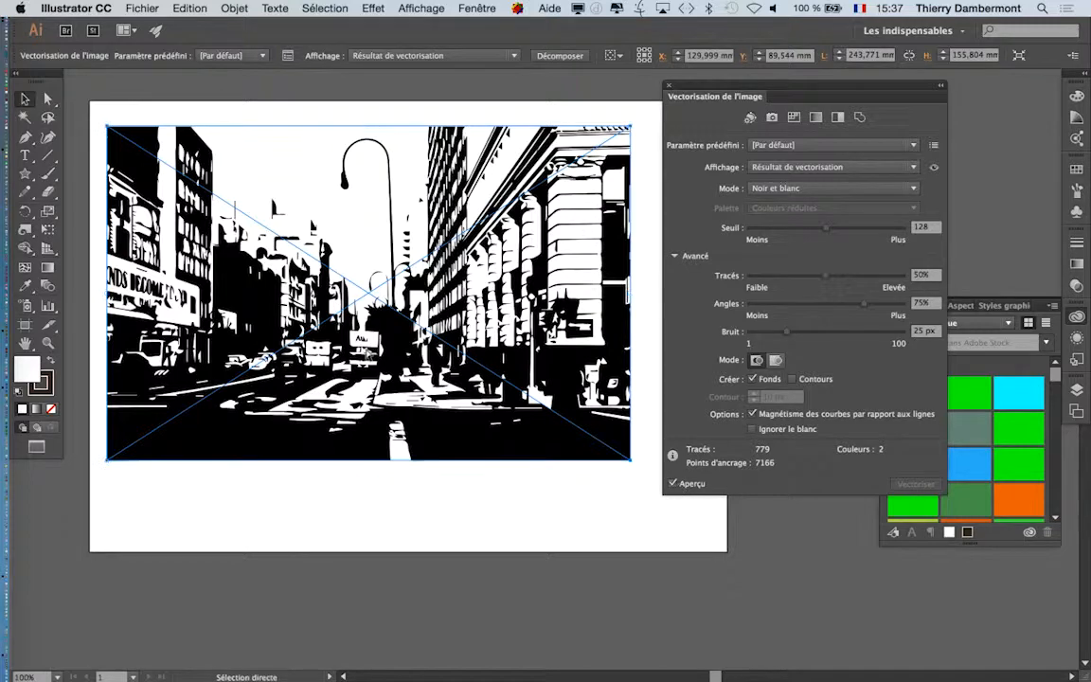
Switch to Firefox and show the Google image result for the 14th Street photo to check its original pixel dimensions
key(super+Tab)
key(super+Tab)
key(super+Tab)
key(super+Tab)
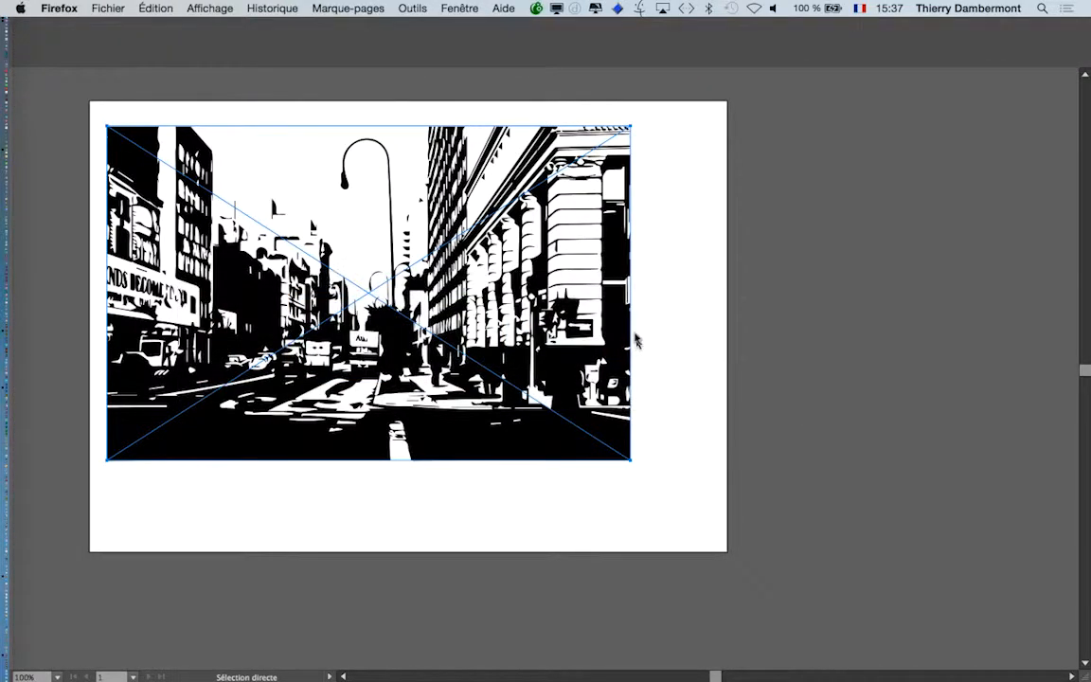
click(470, 11)
click(481, 59)
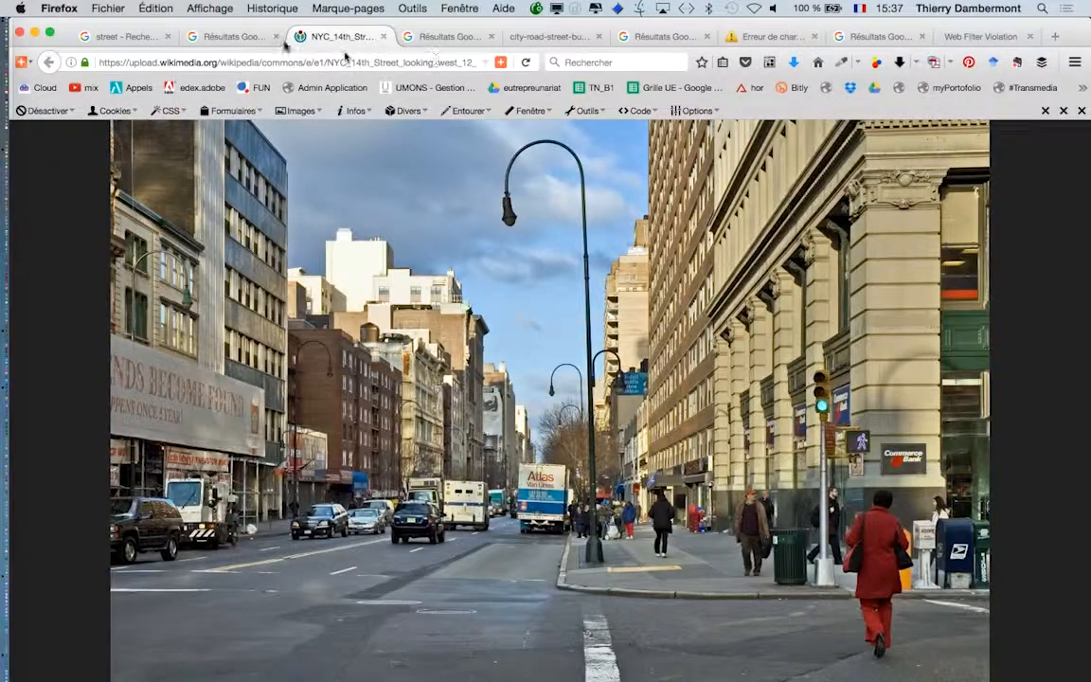
click(247, 39)
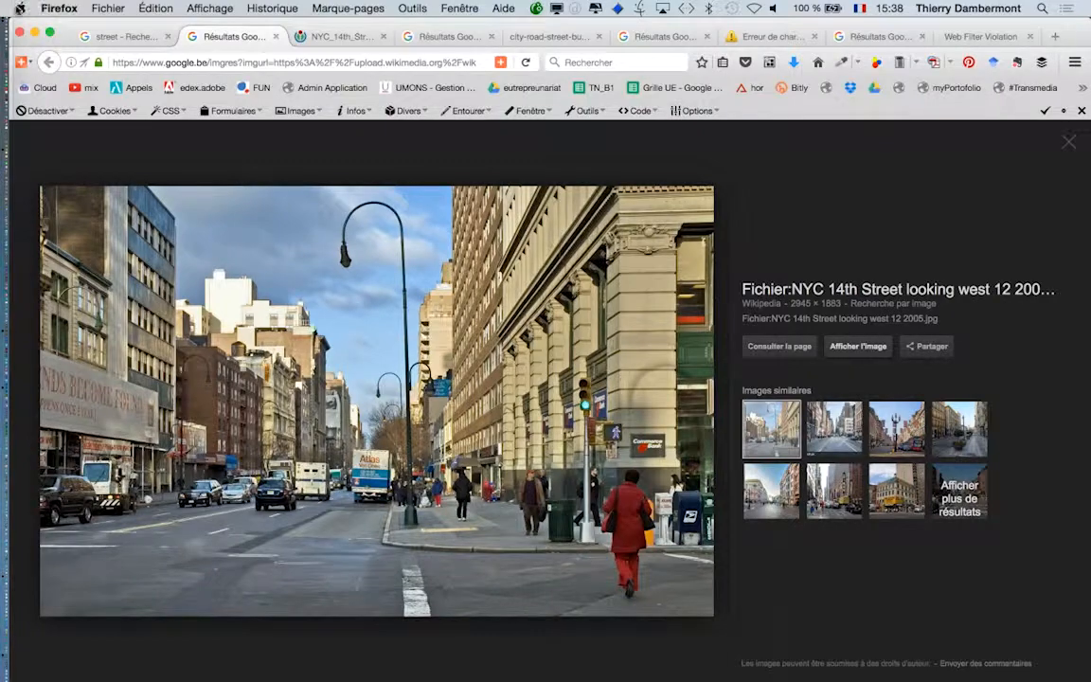
Bring up the Calculator over the image result and multiply 2945 by 1883 to get the original photo's pixel count
key(super+Tab)
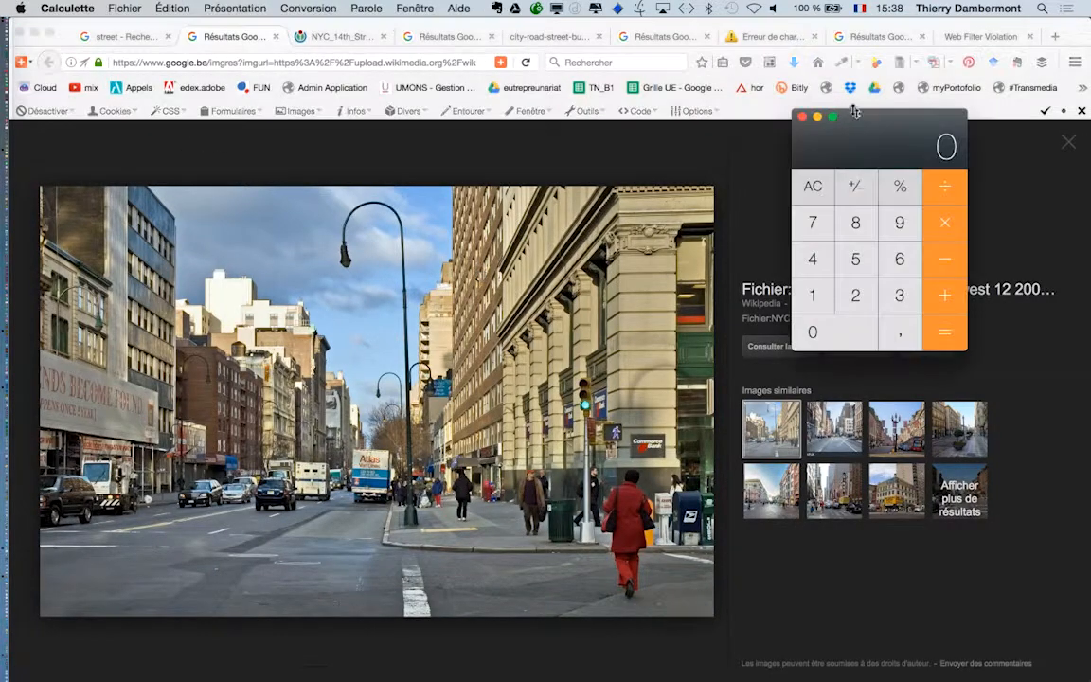
drag(857, 123, 654, 218)
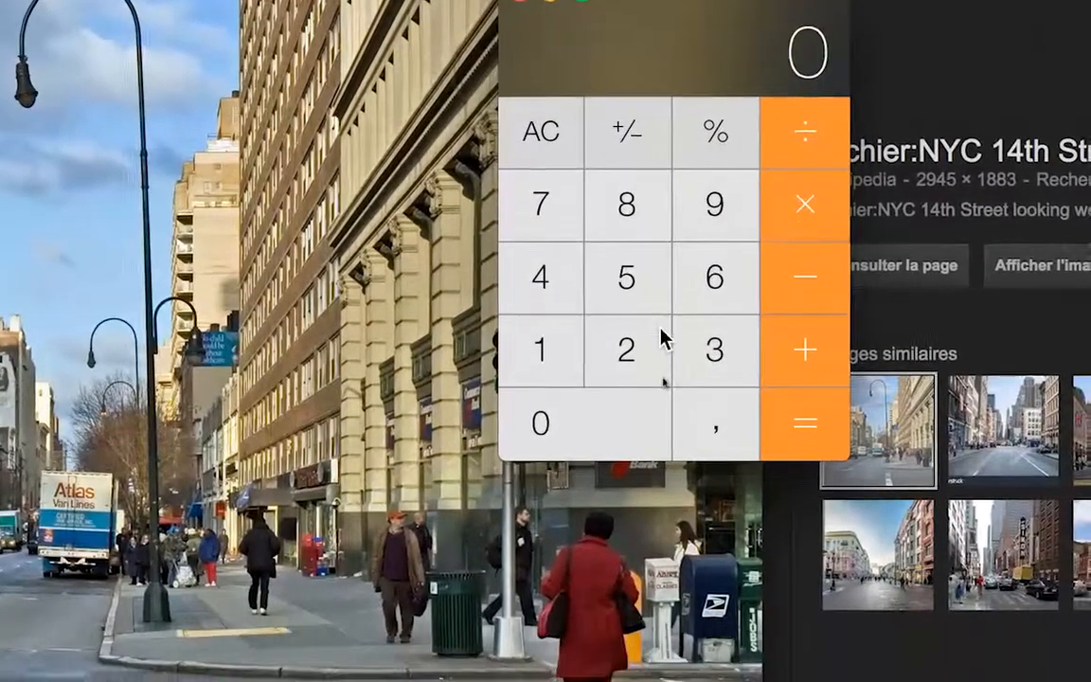
click(660, 333)
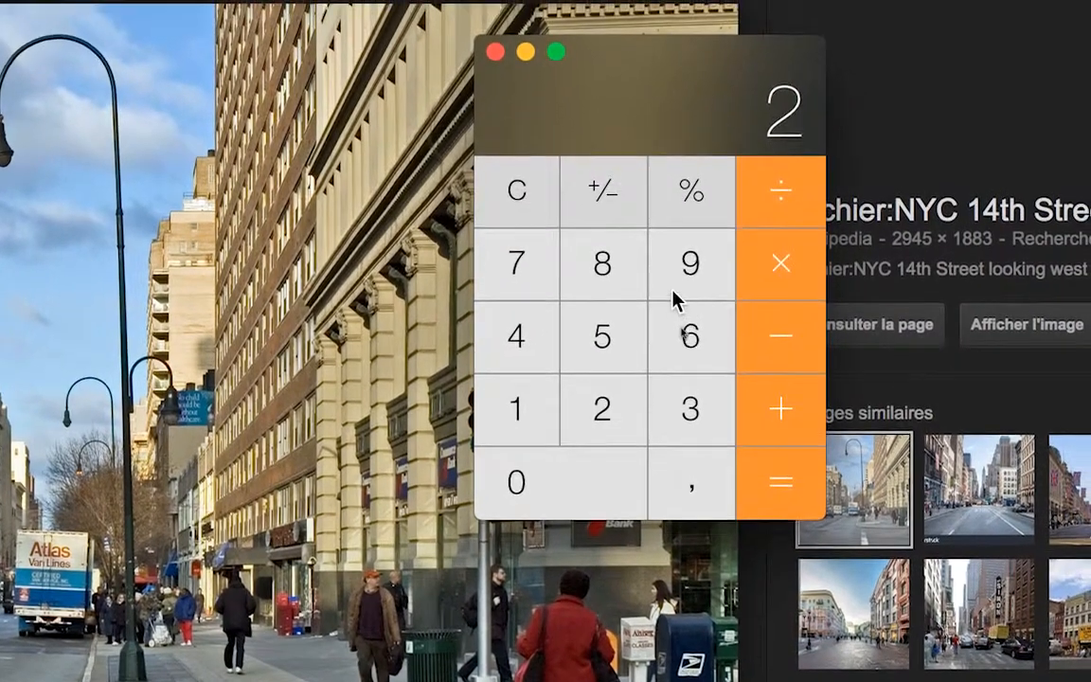
click(672, 282)
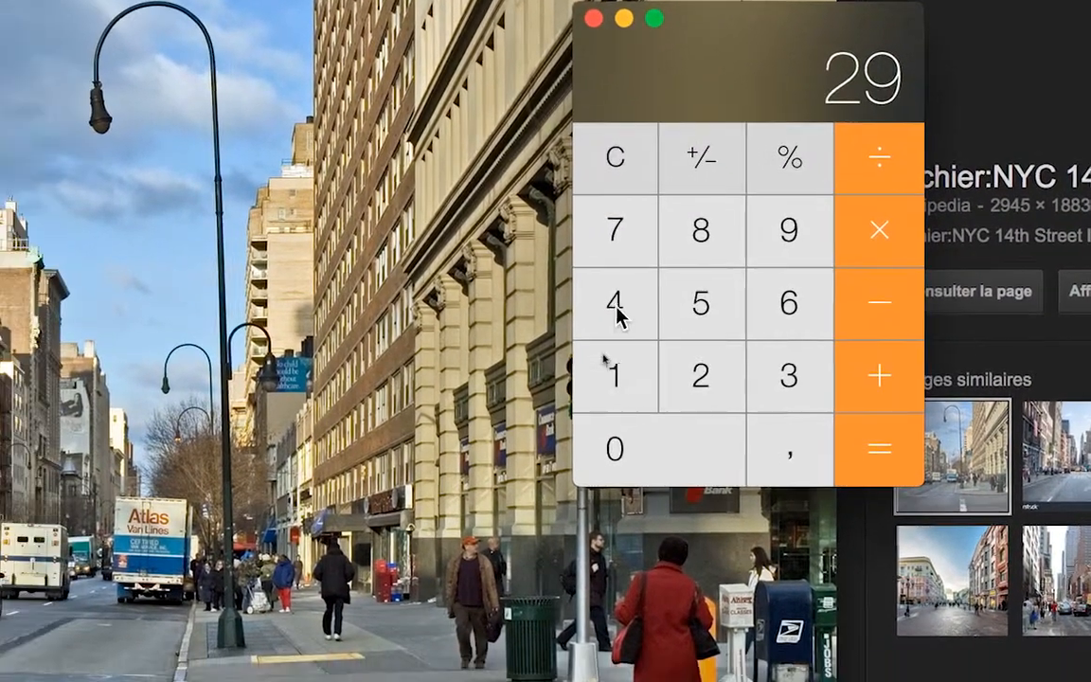
click(616, 313)
click(702, 308)
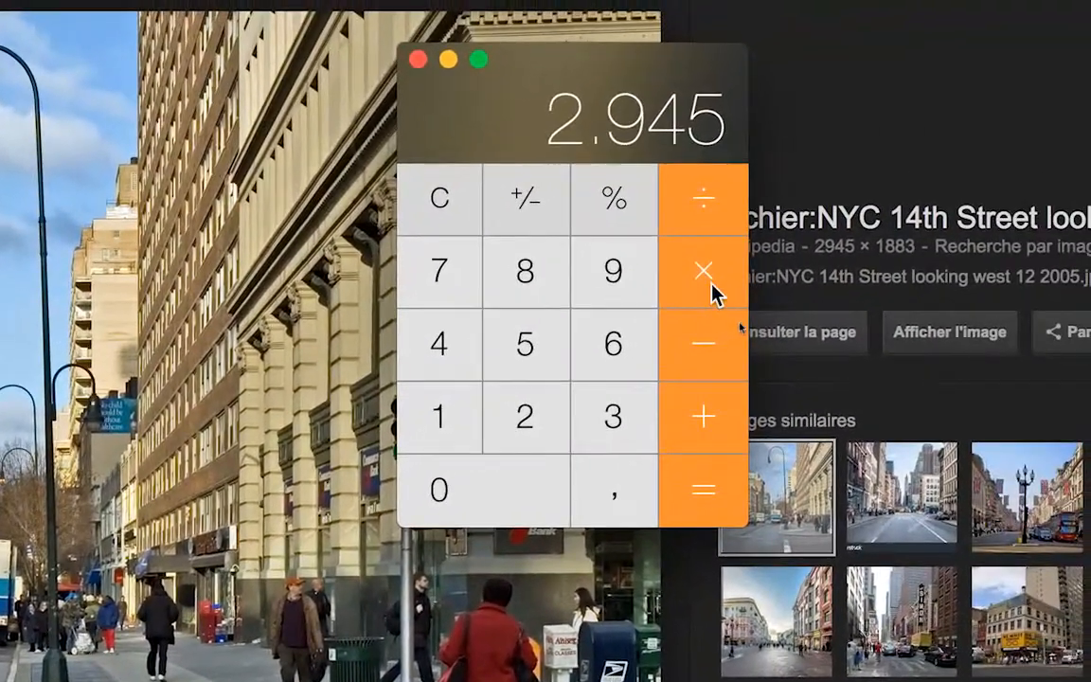
click(725, 276)
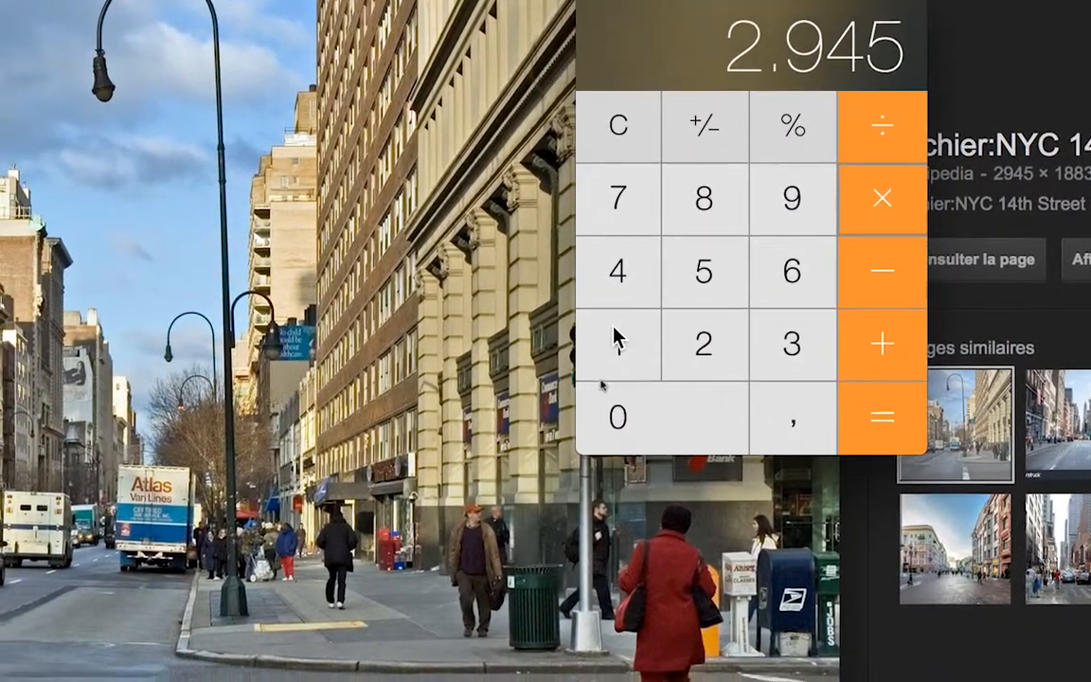
click(565, 369)
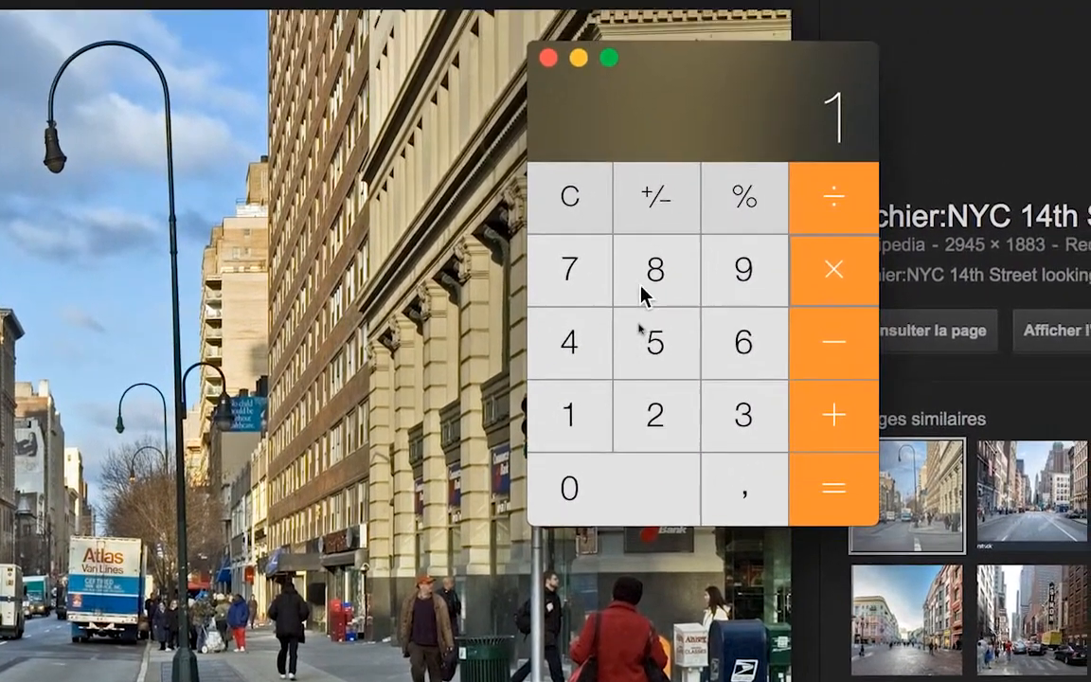
click(642, 293)
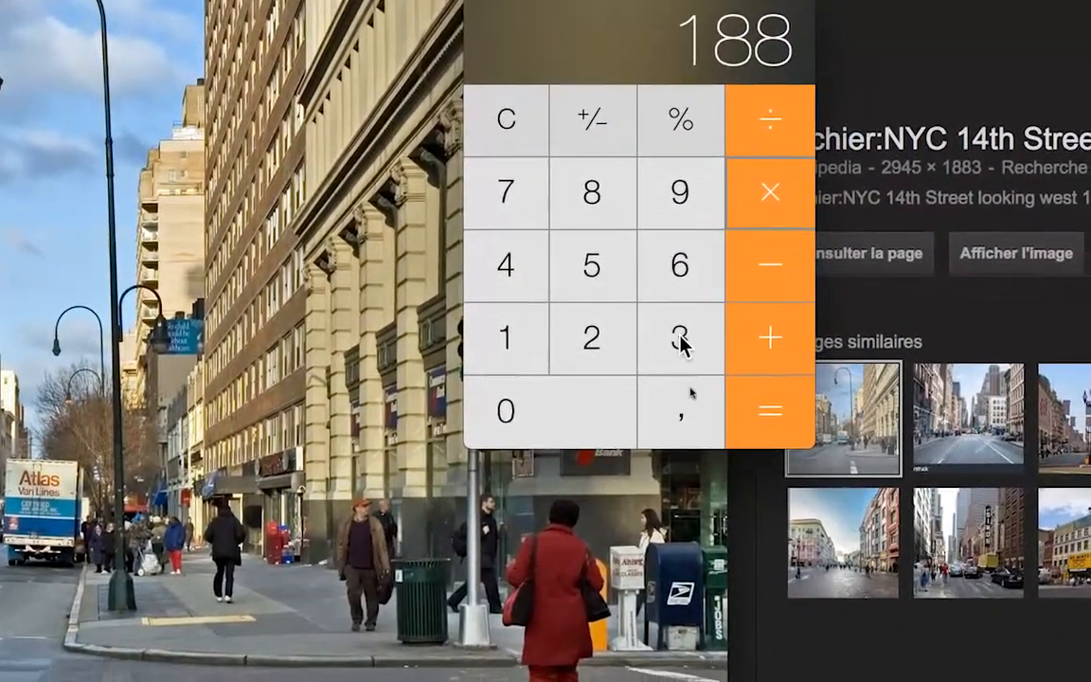
click(698, 369)
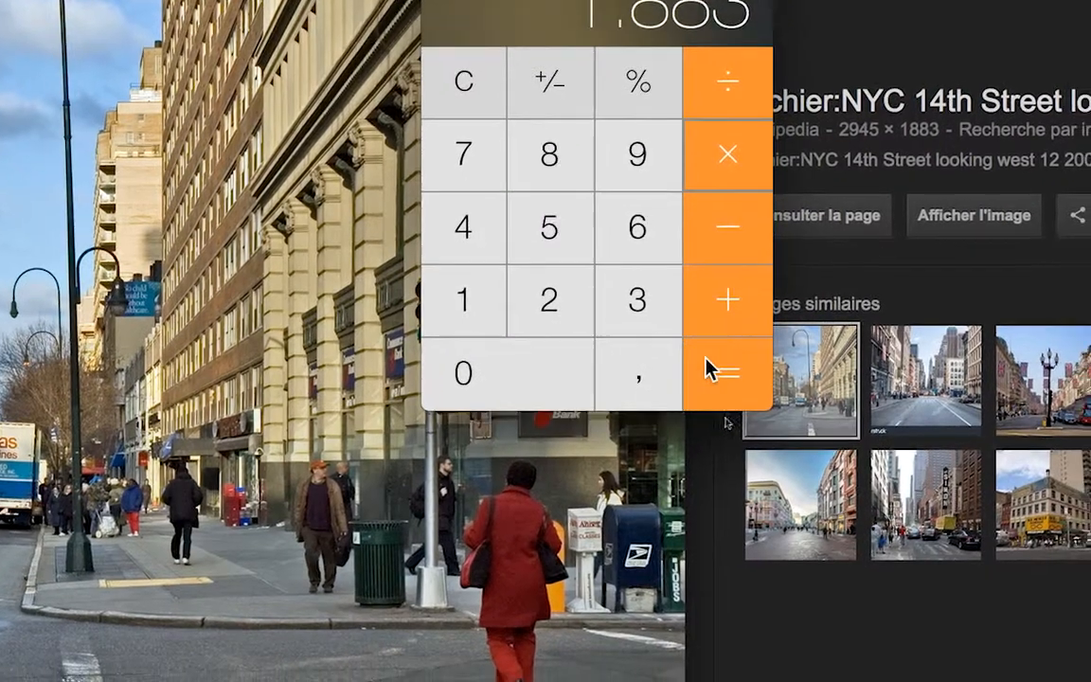
click(761, 407)
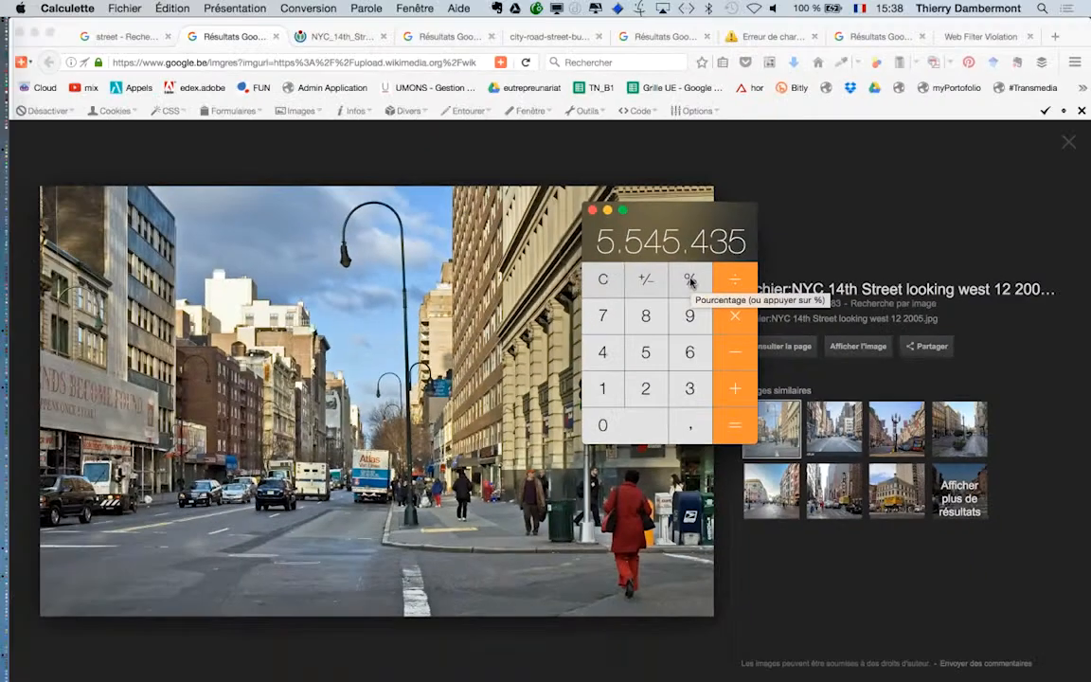
Switch to Photoshop, hide the other applications, and open the reduced photo's image size settings to check its pixel dimensions
key(super+Tab)
key(super+Tab)
key(super+Tab)
key(super+Tab)
key(super+Tab)
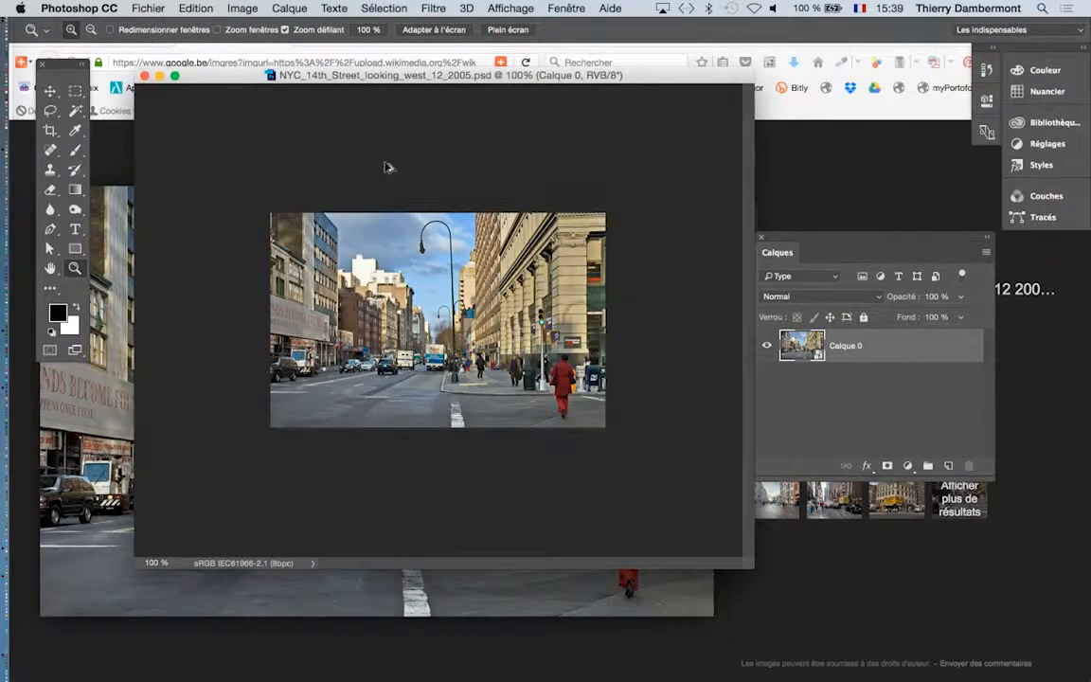
key(alt+super+h)
click(228, 8)
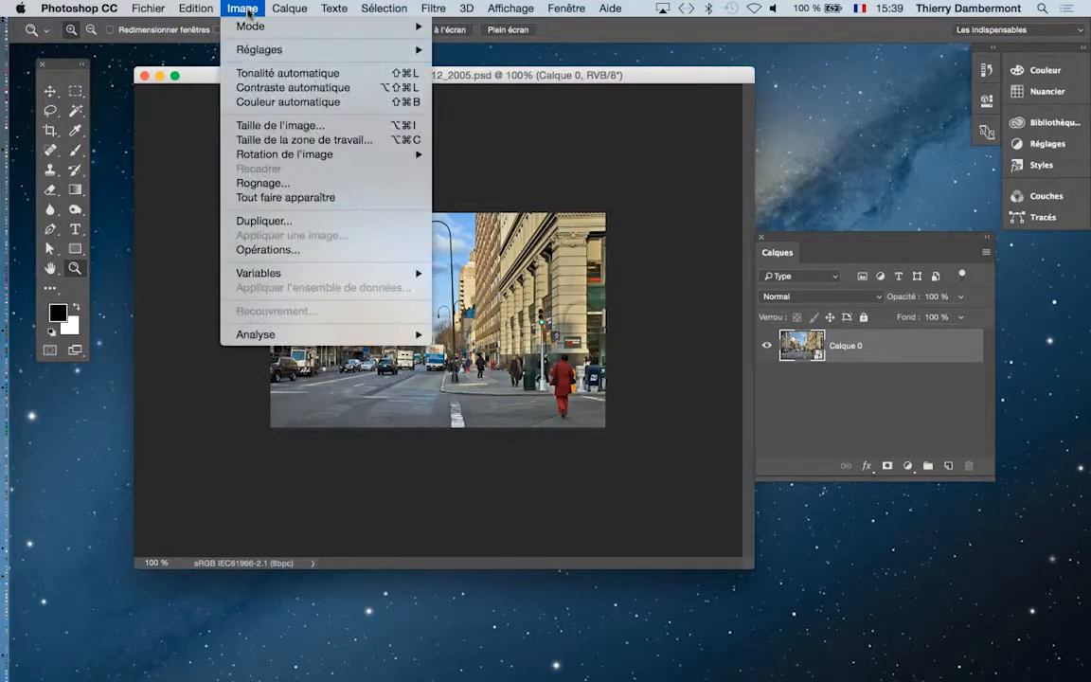
click(279, 125)
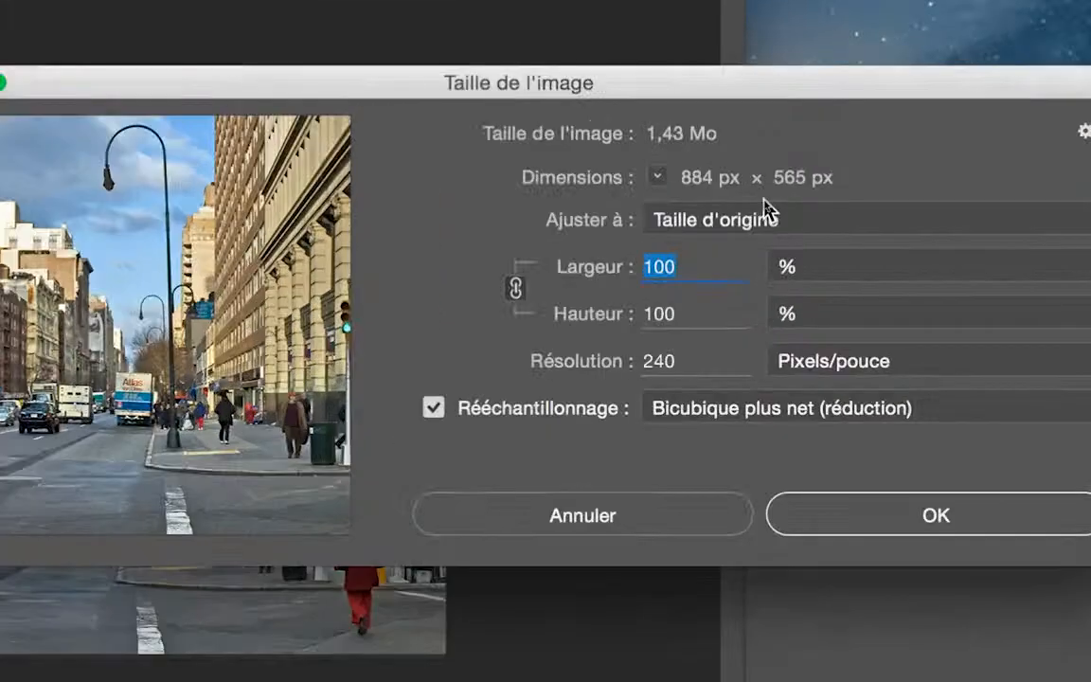
Multiply 884 by 565 in the Calculator to get the reduced photo's pixel count, and close the Calculator
key(alt)
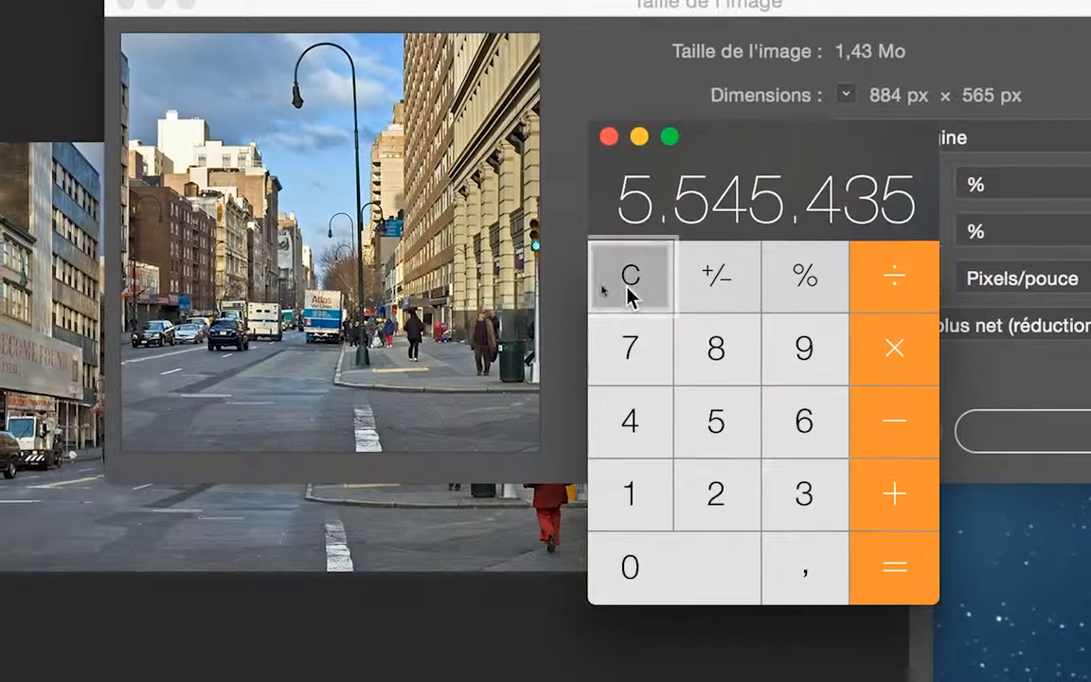
click(541, 277)
click(620, 342)
click(620, 343)
click(594, 374)
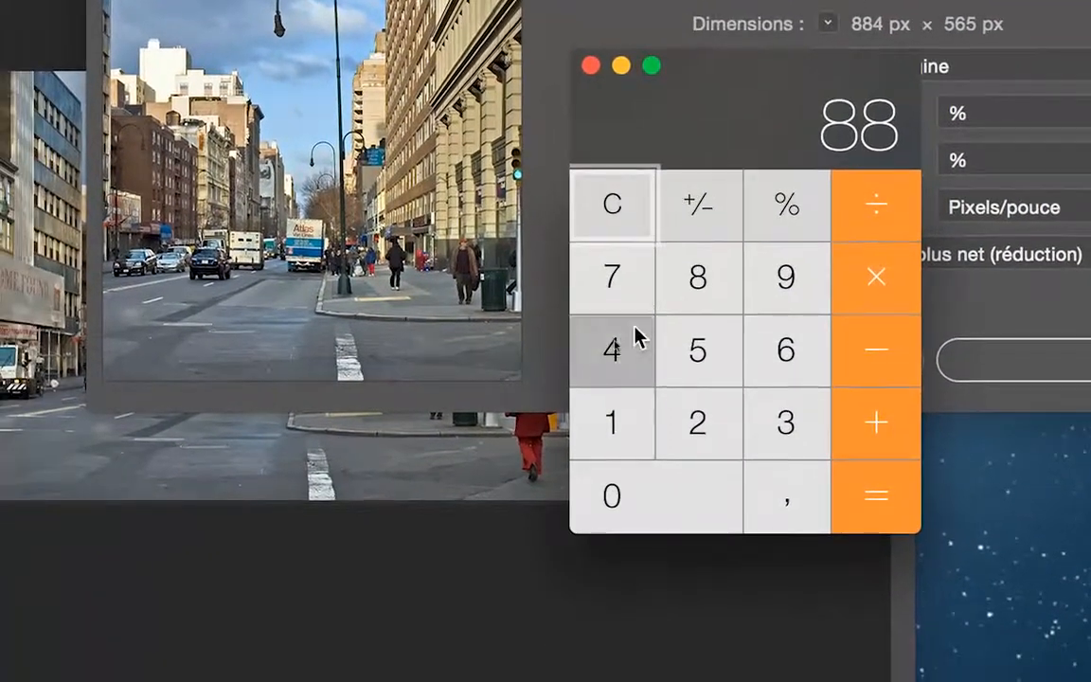
click(829, 331)
click(665, 358)
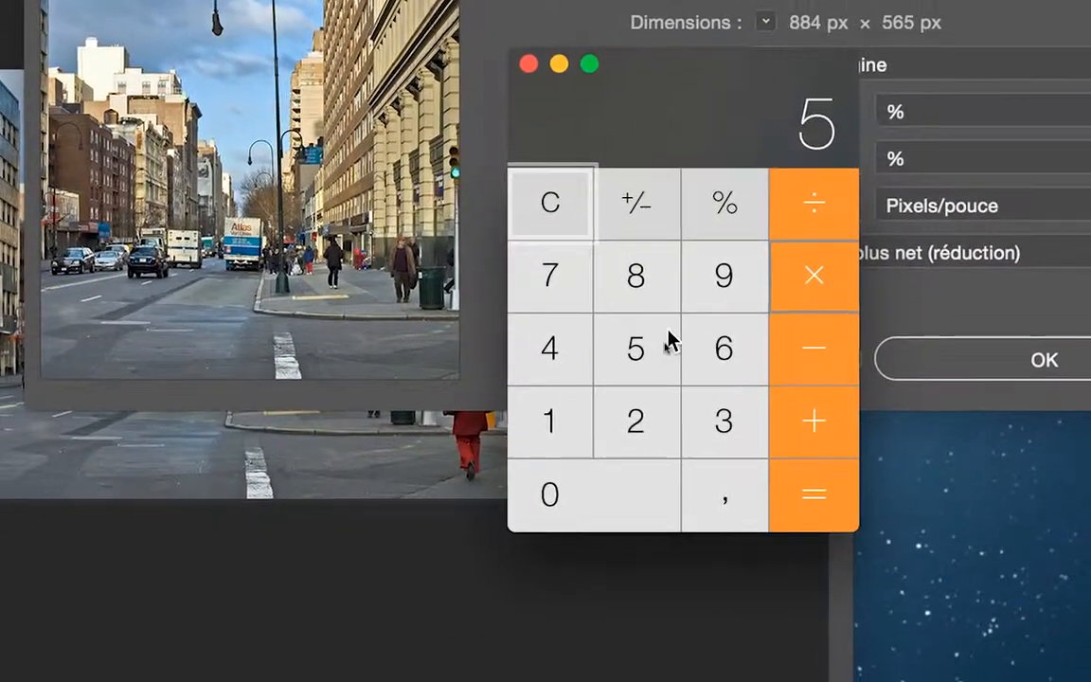
click(718, 375)
click(652, 374)
click(722, 391)
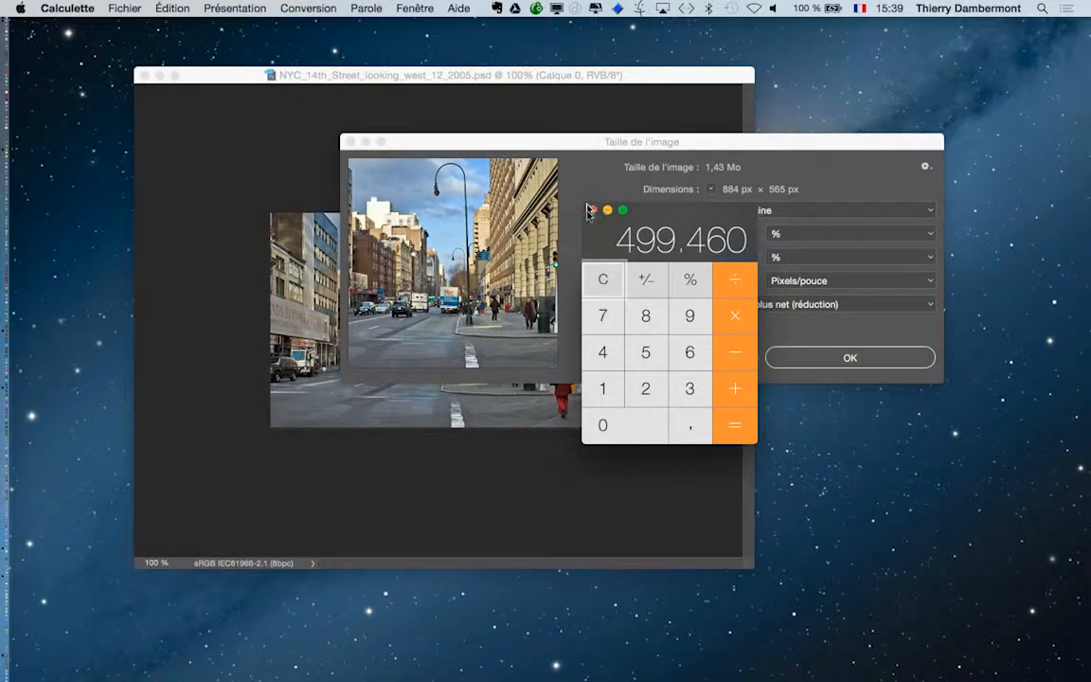
click(591, 210)
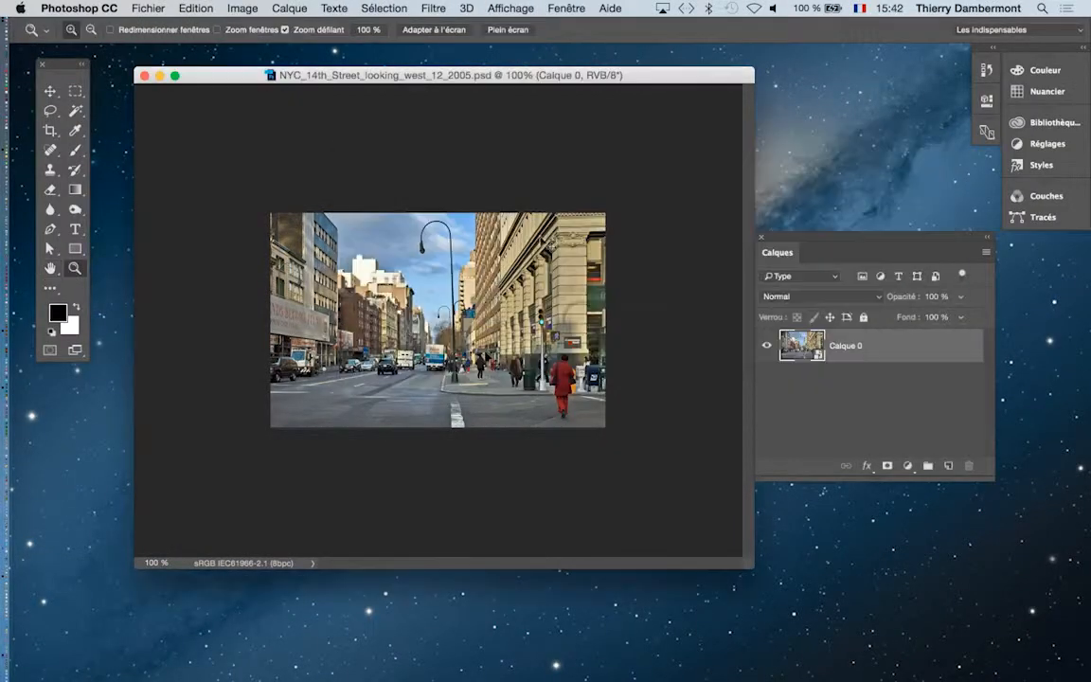
Return to Illustrator, reposition the Vectorisation de l'image panel, and set the black-and-white threshold to 99 after trying 153
key(super+Tab)
key(super+Tab)
key(super+Tab)
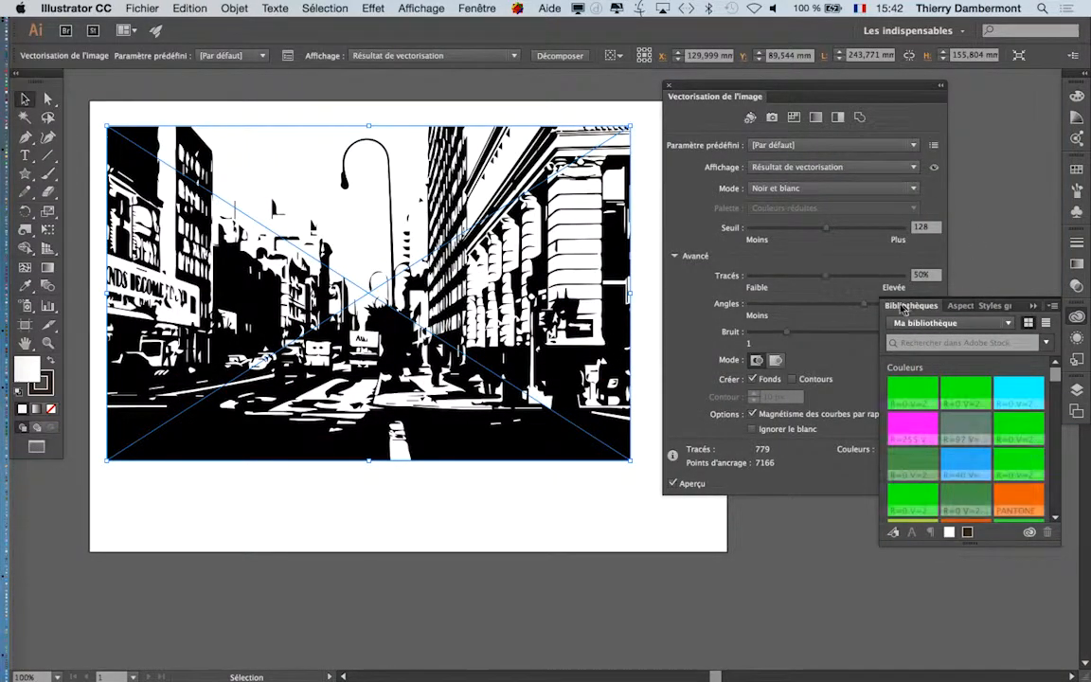
drag(663, 89, 654, 94)
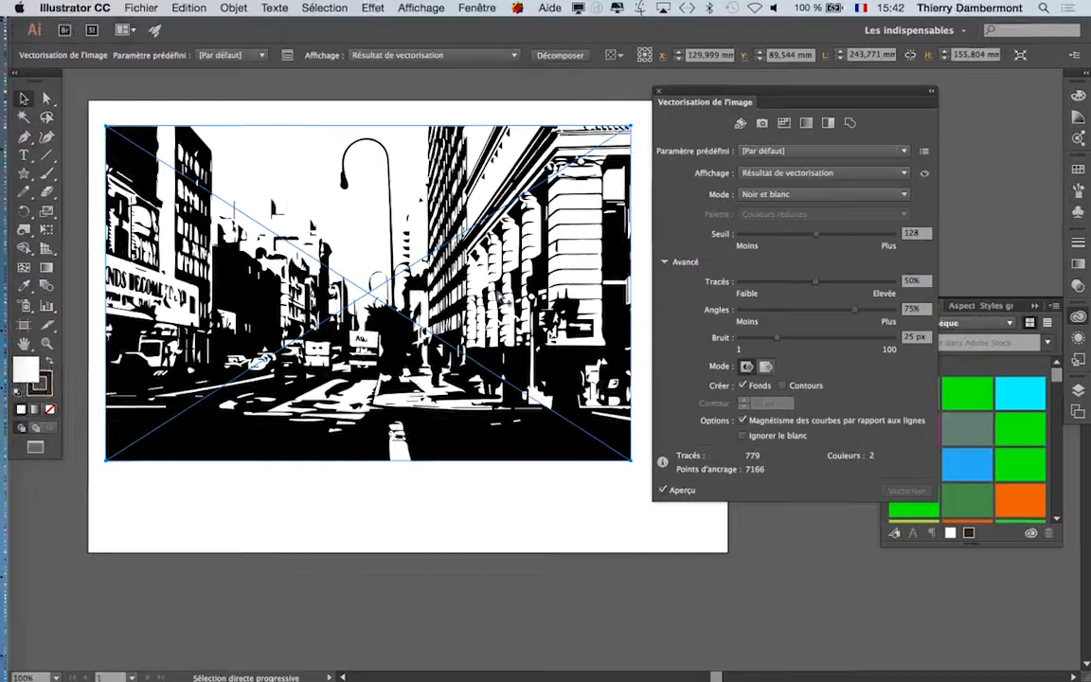
mouse_move(811, 236)
mouse_down()
mouse_move(784, 239)
mouse_move(810, 241)
mouse_up()
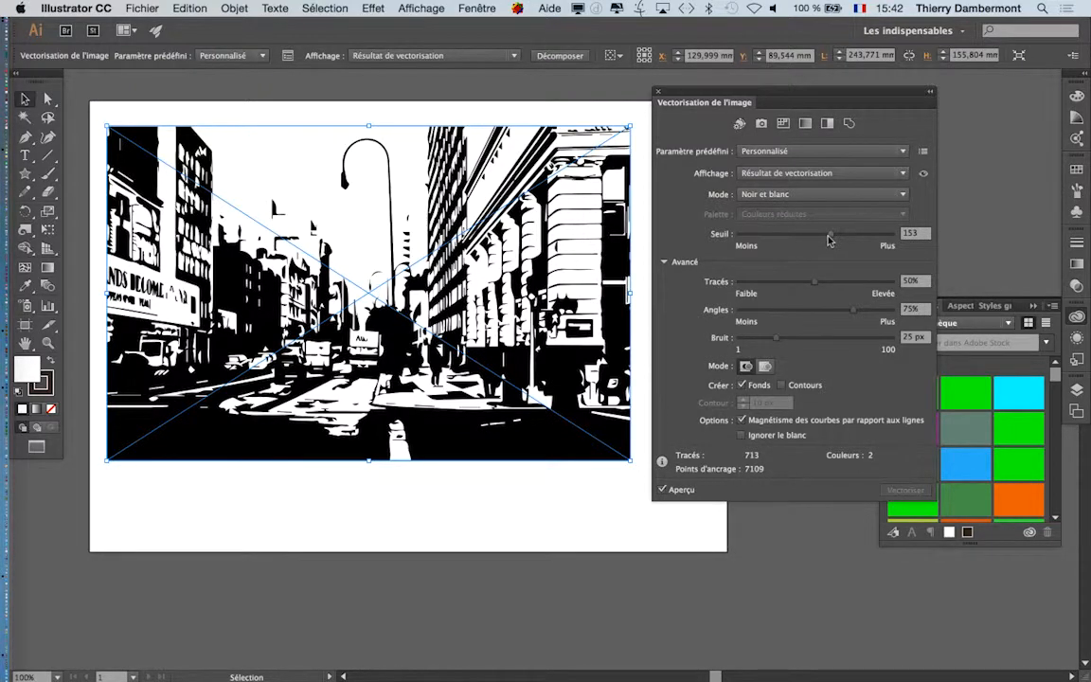
drag(827, 237, 797, 238)
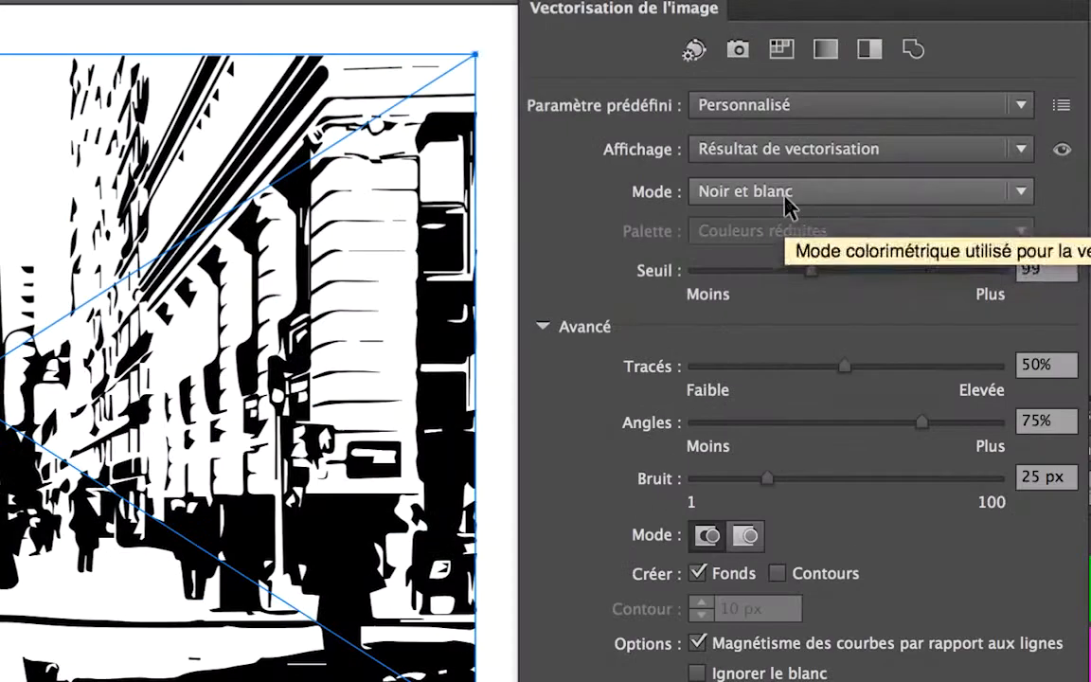
Set the photo's trace mode to Couleur and collapse the Bibliothèques panel covering the trace settings
click(784, 197)
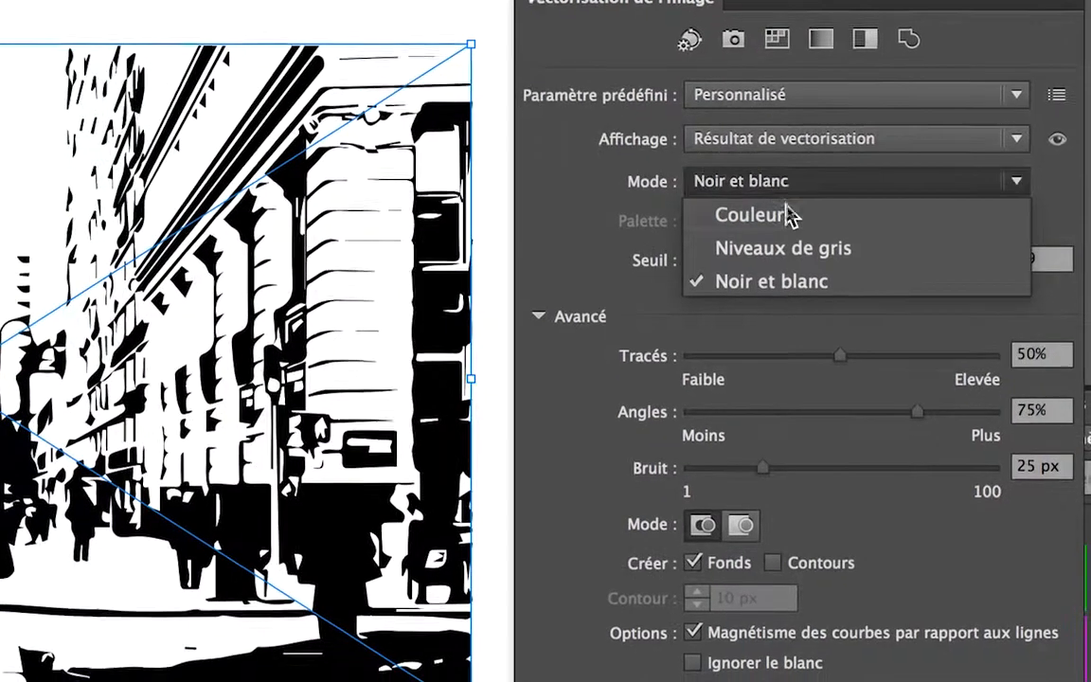
click(791, 223)
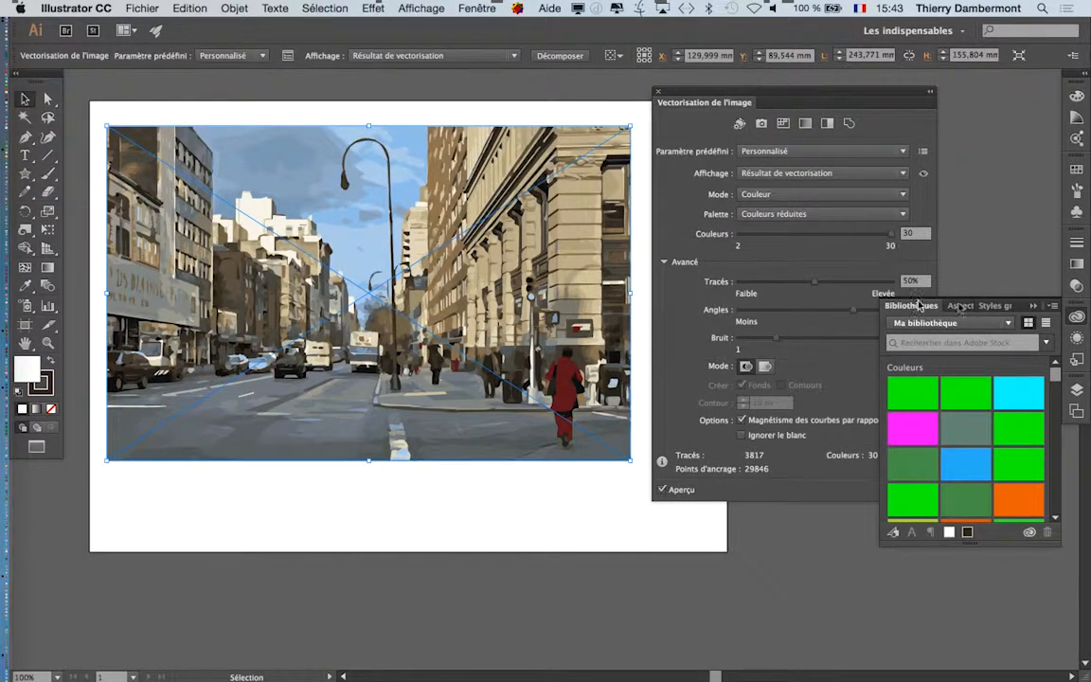
click(1033, 307)
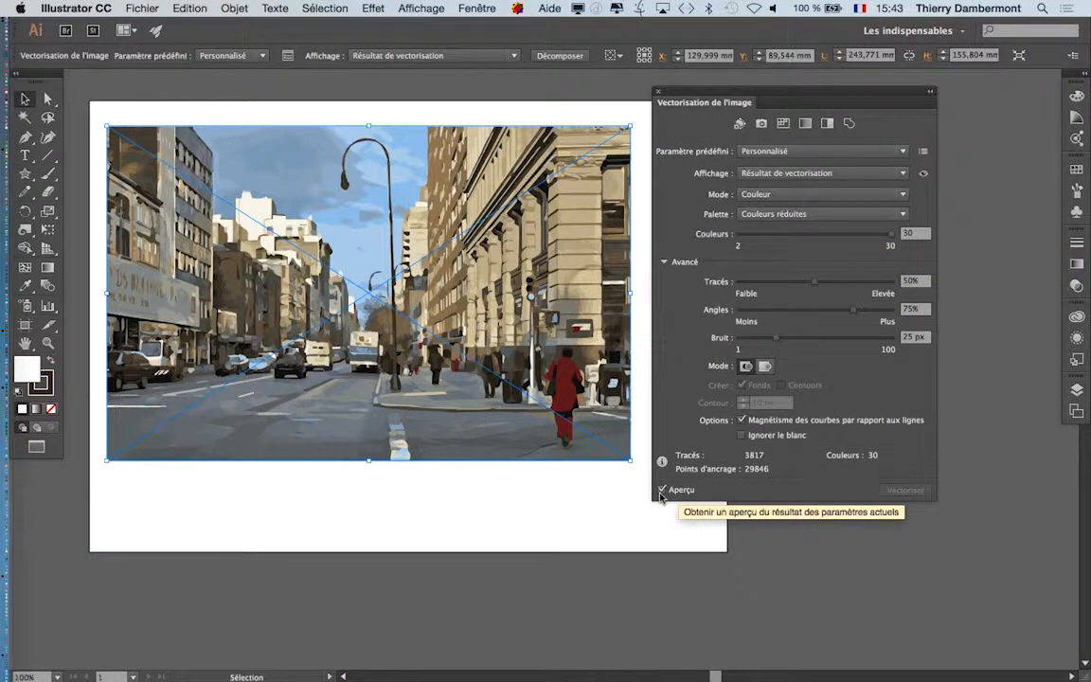
Limit the photo's colour trace to 5 colours and preview the result
key(alt+super)
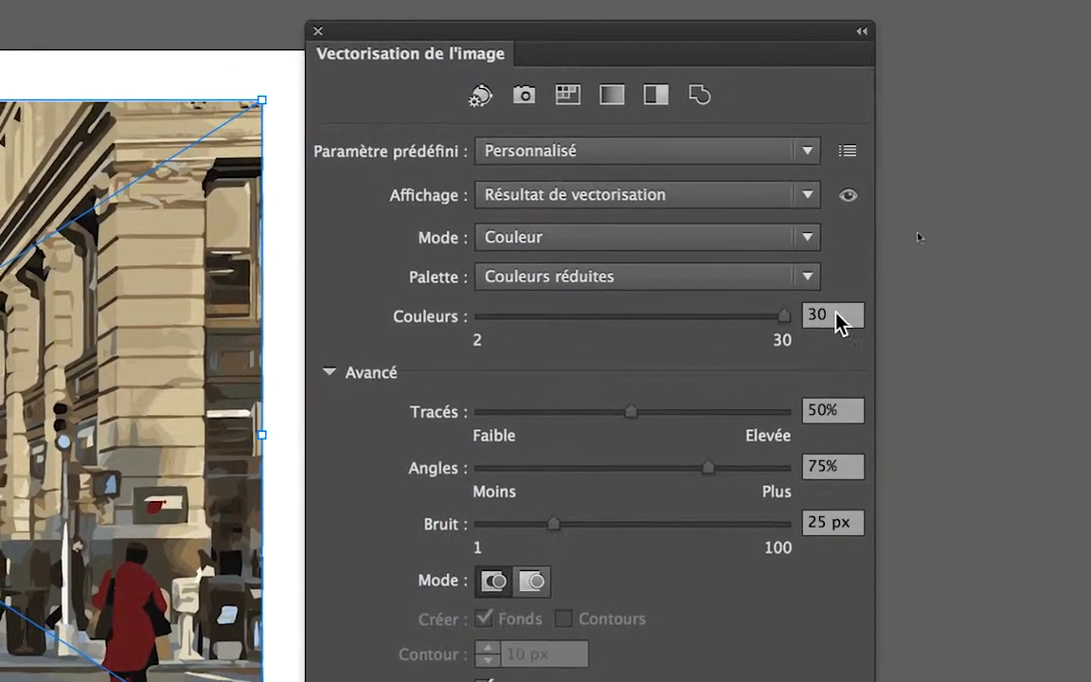
click(836, 316)
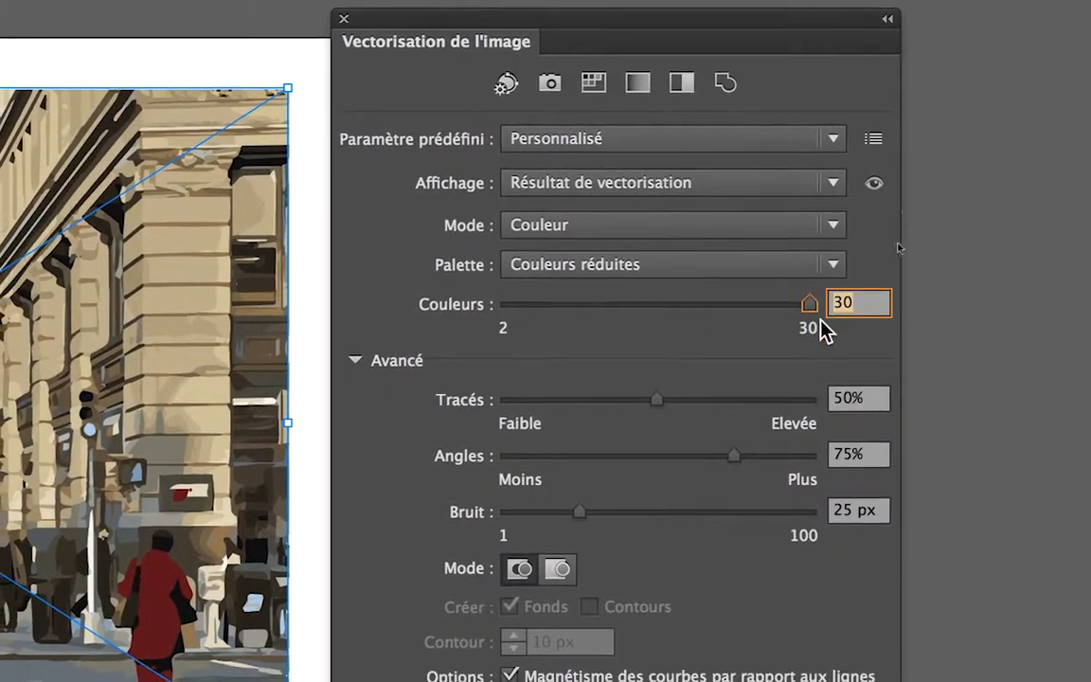
text(5)
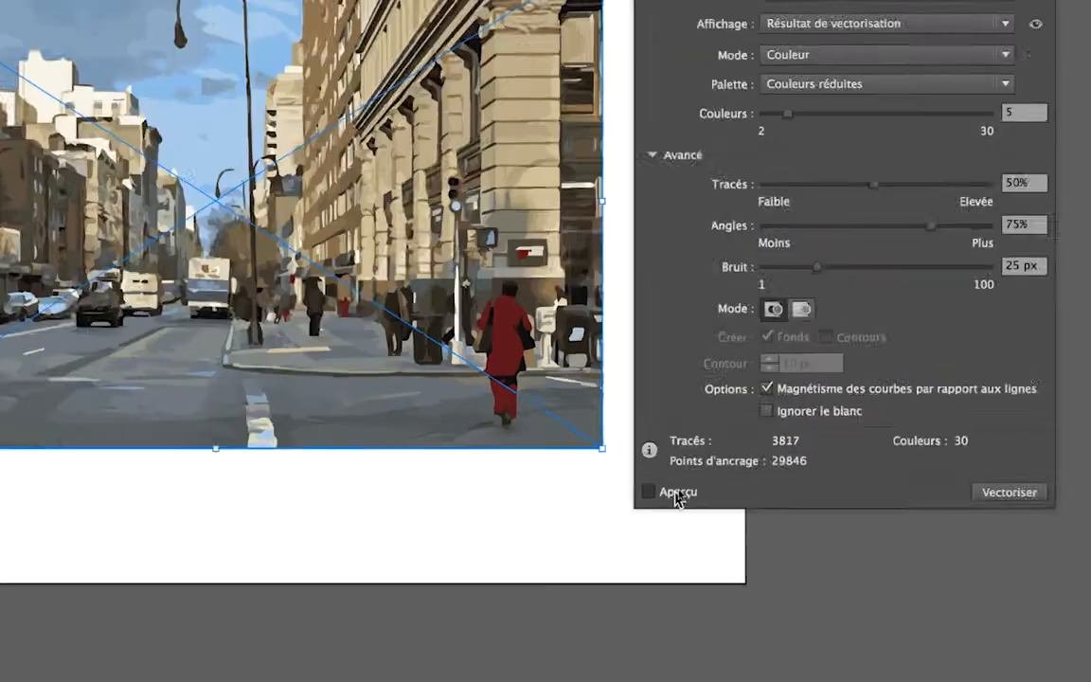
click(670, 497)
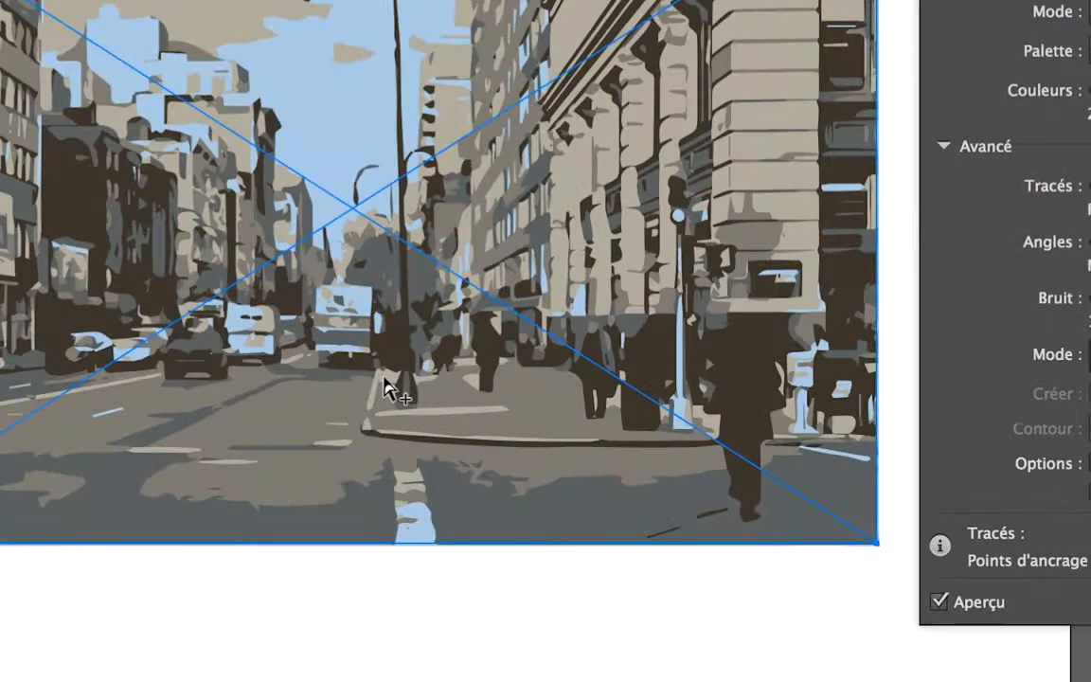
click(384, 379)
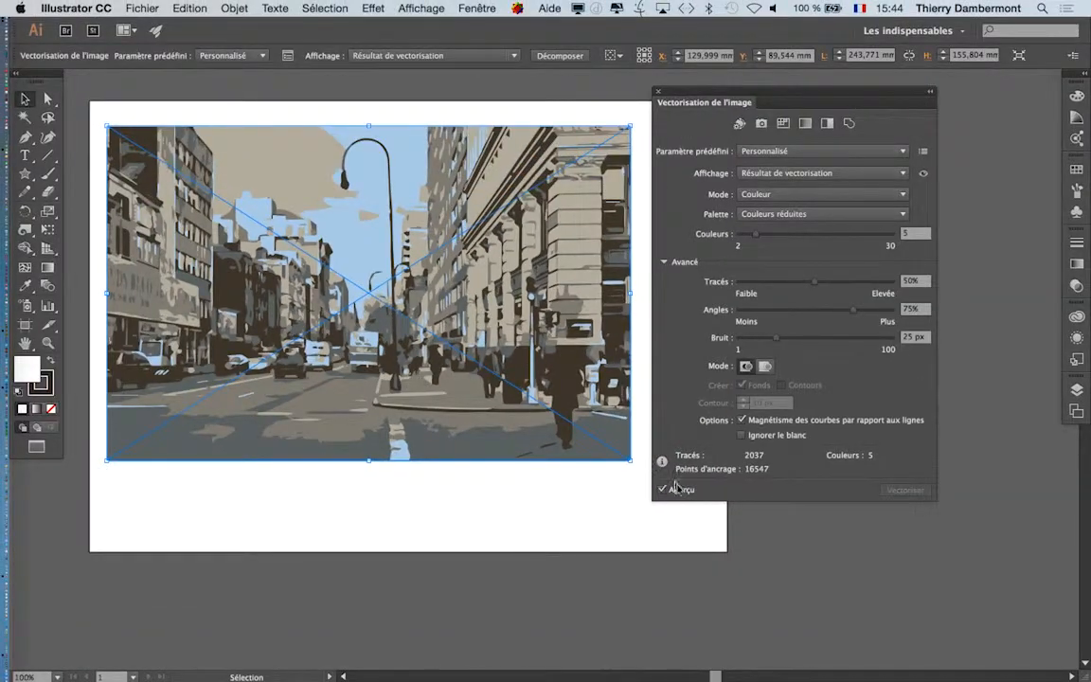
Turn off the trace preview, reduce the trace to 3 colours, and preview it again
click(674, 488)
drag(912, 234, 891, 234)
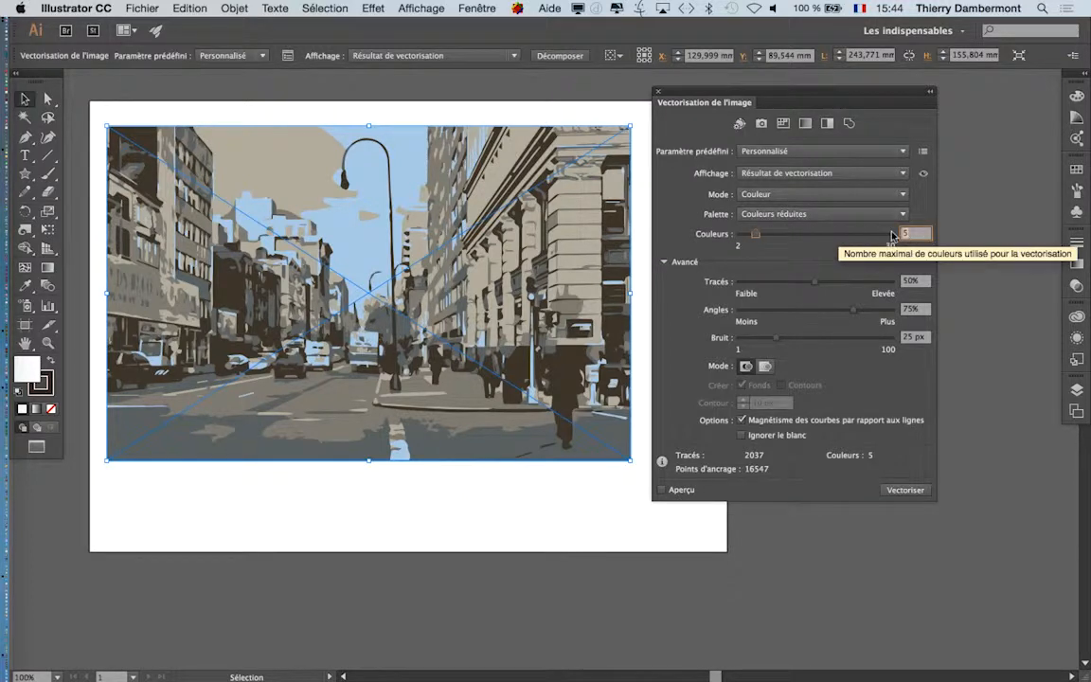
text(3)
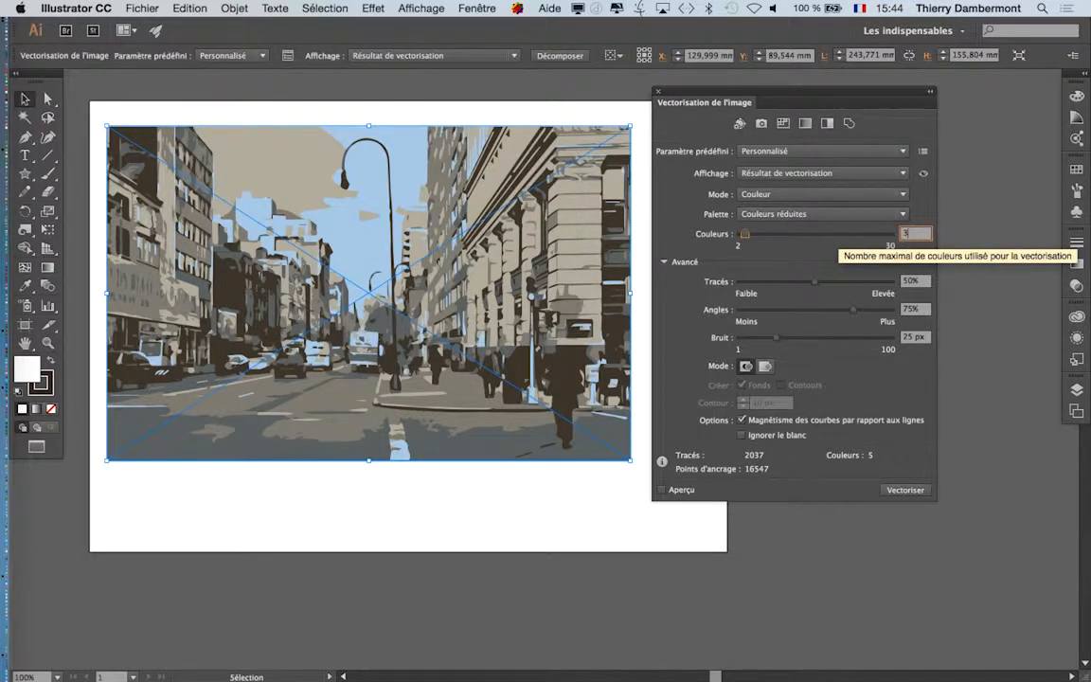
click(684, 493)
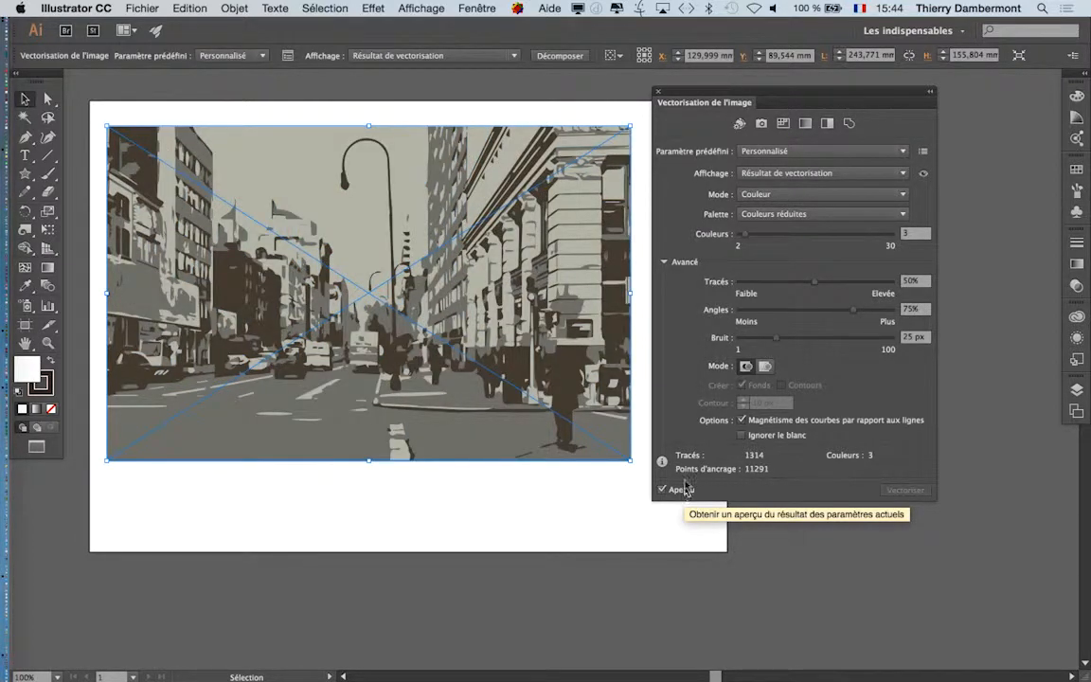
Set the trace to 8 colours with the preview off, and turn the preview back on
click(682, 492)
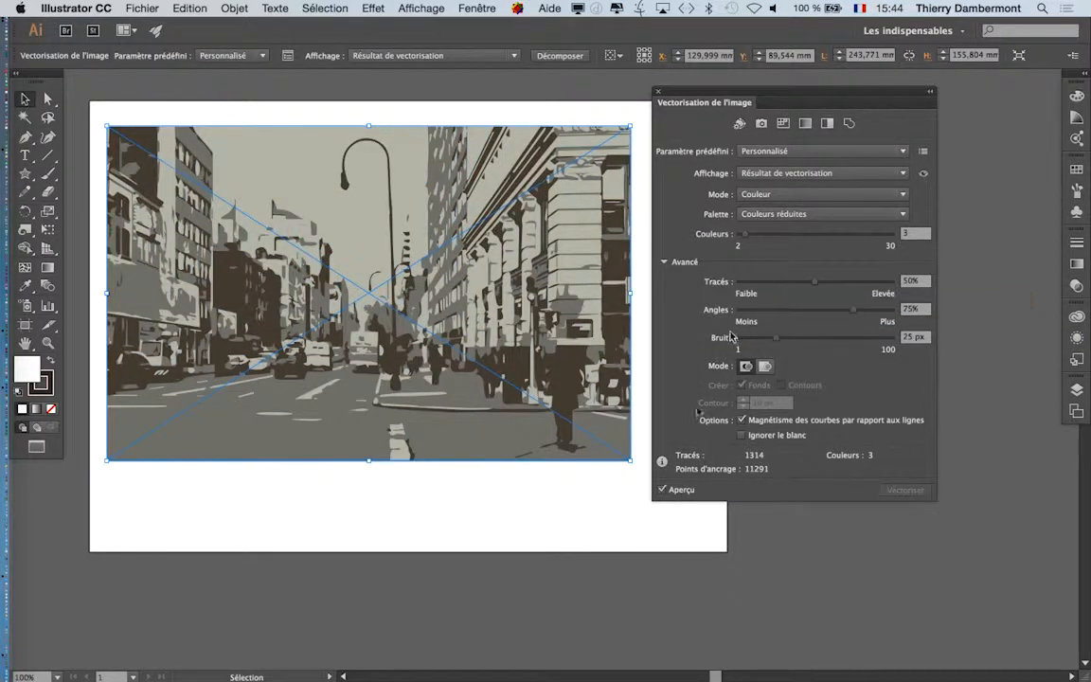
double_click(904, 236)
text(8)
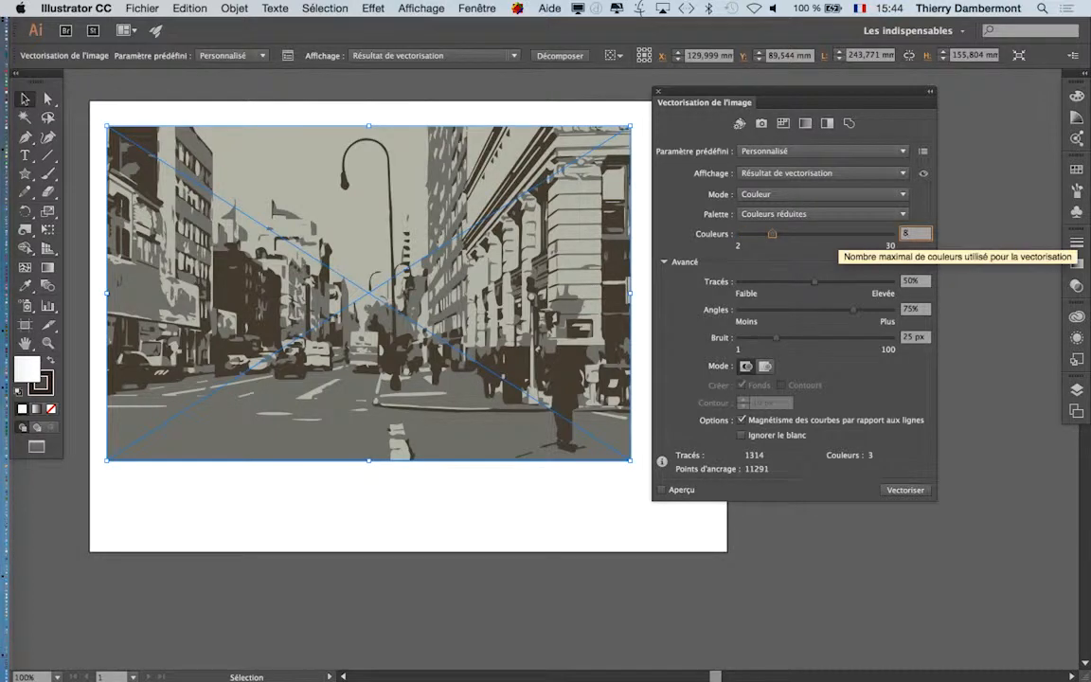
key(Return)
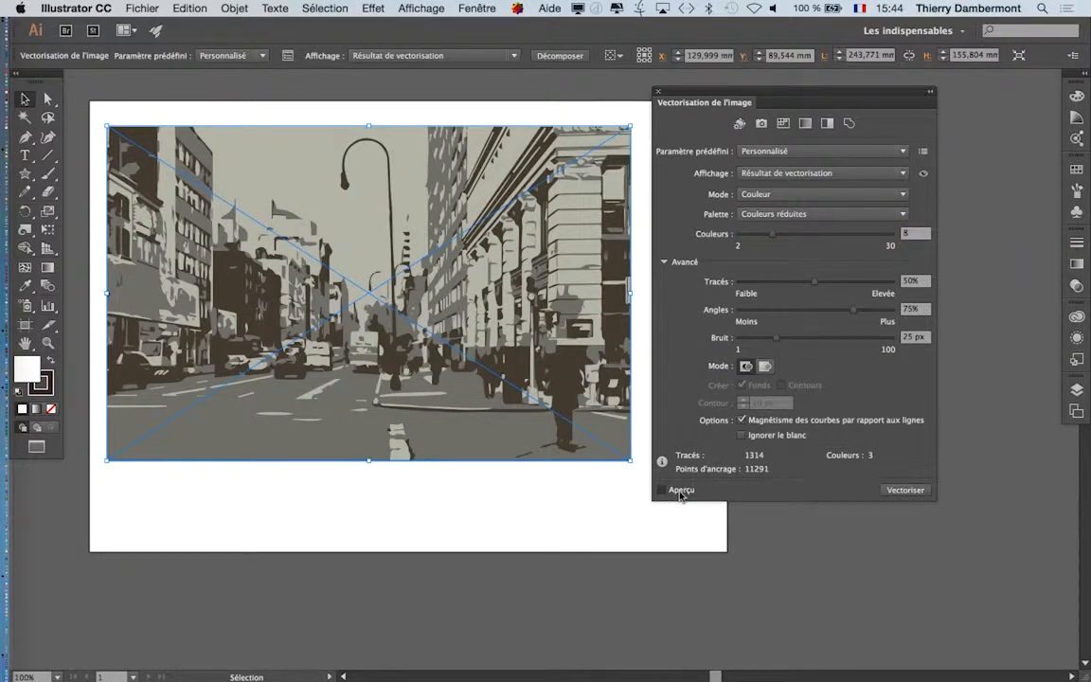
click(679, 494)
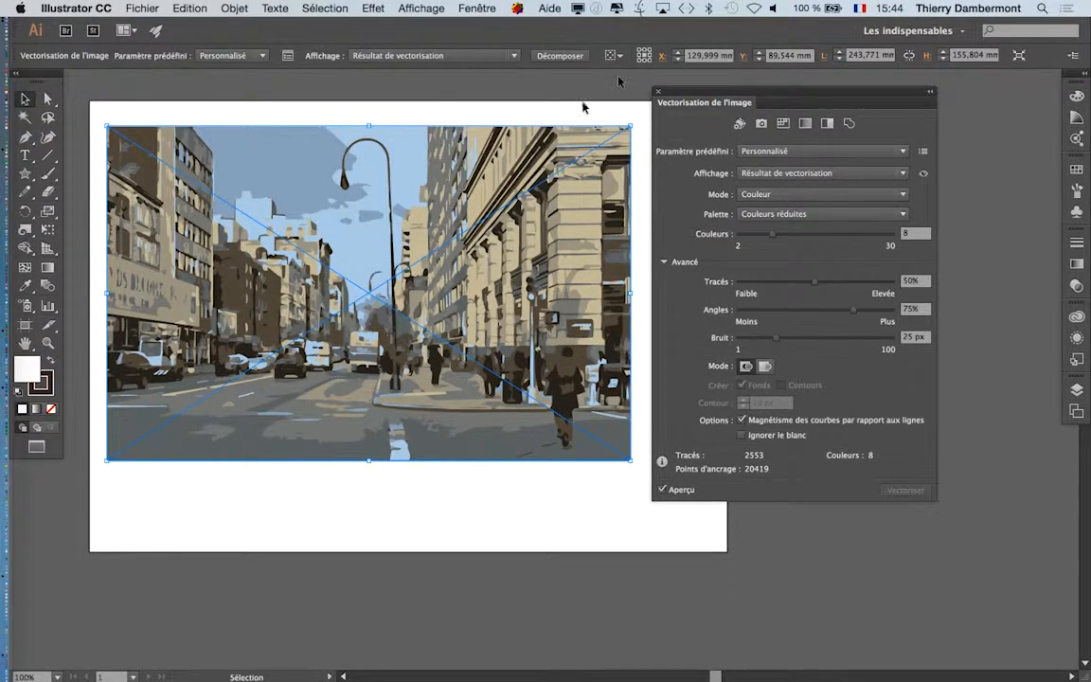
Move the Vectorisation de l'image panel off the photo and preview the trace with Tracés at 100% and Angles at 5%
drag(683, 93, 731, 87)
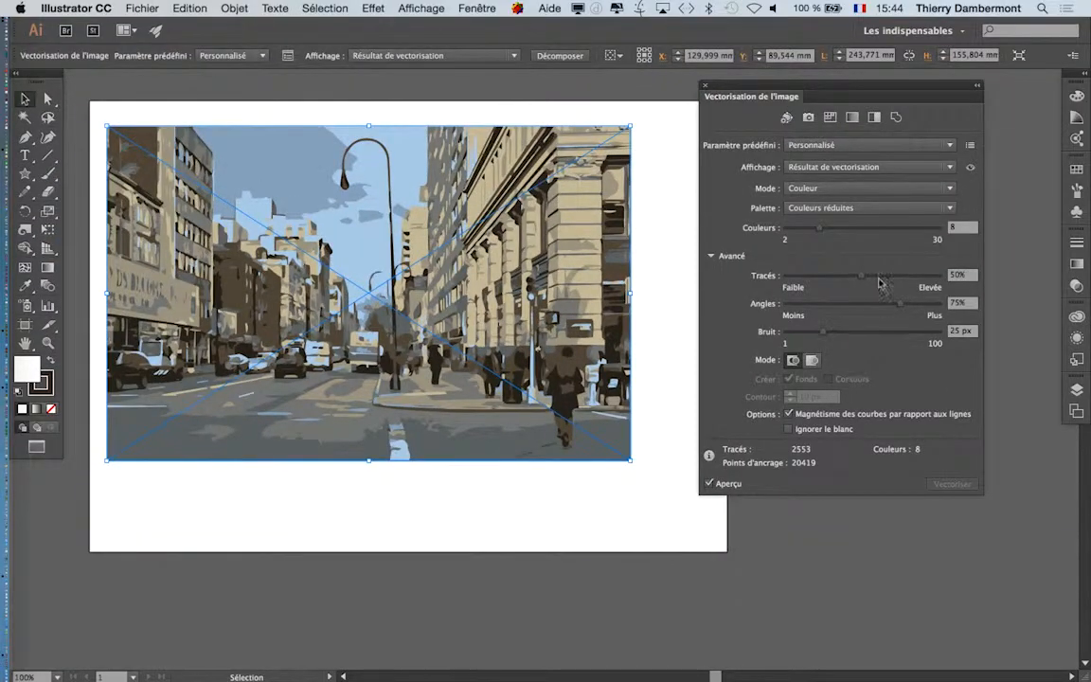
click(710, 483)
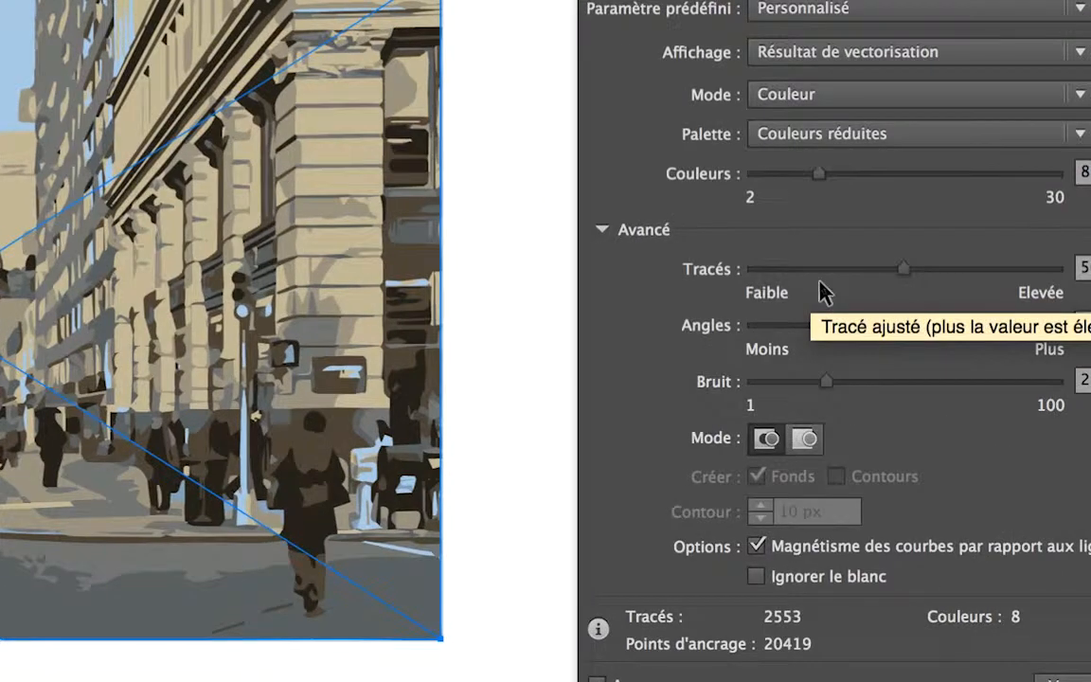
click(996, 268)
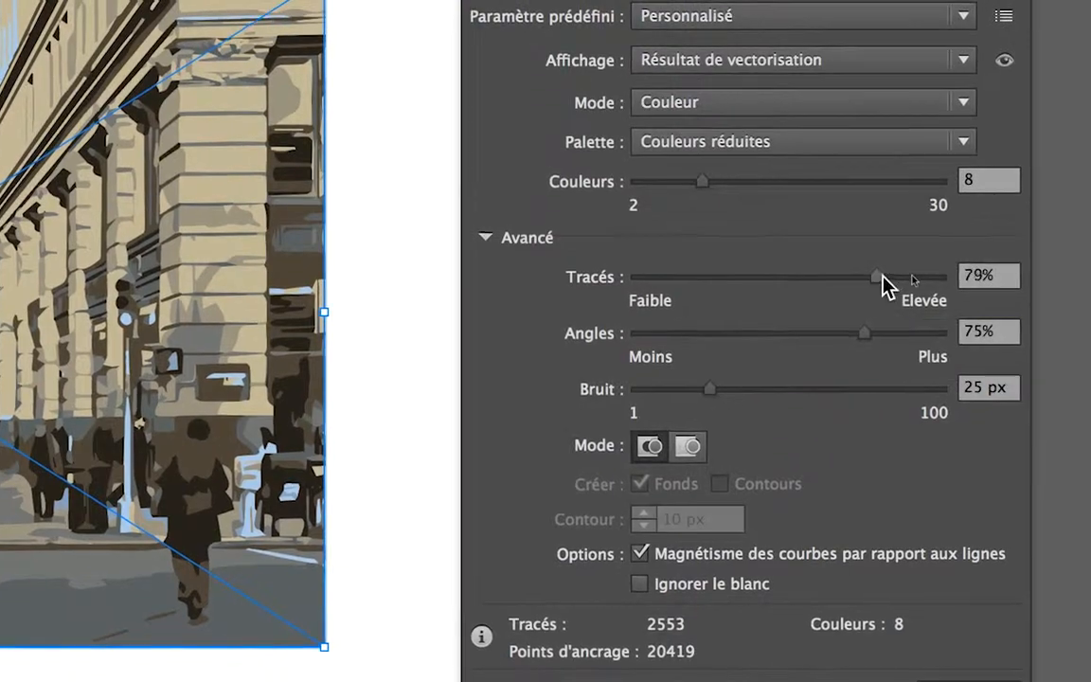
drag(885, 284, 704, 303)
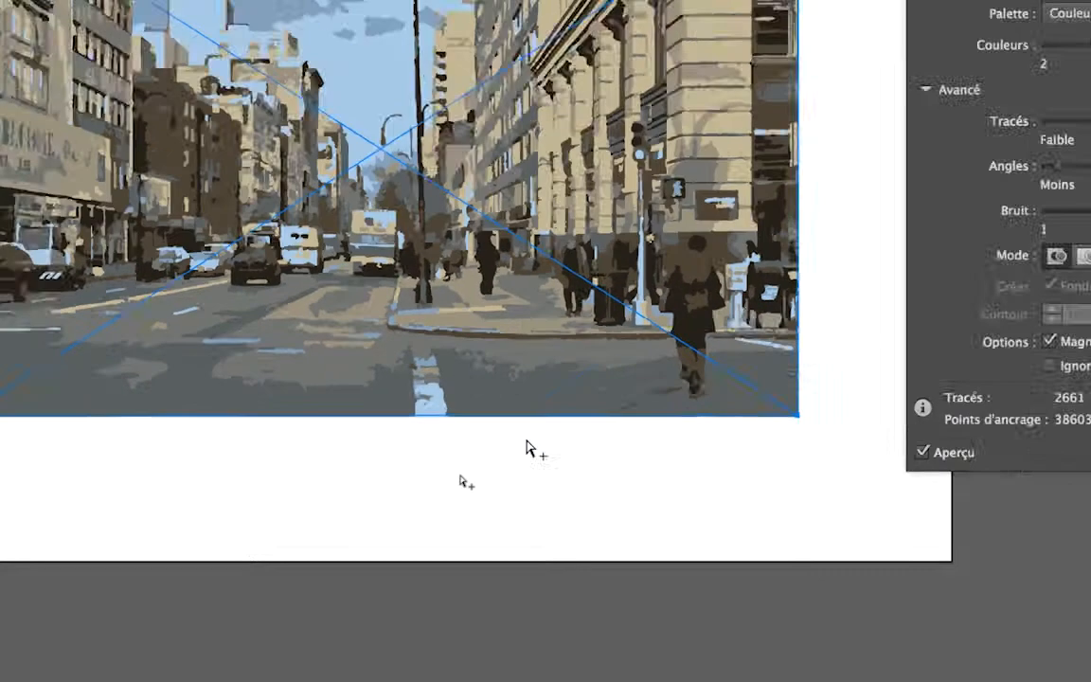
With the preview off, set Tracés to 9% and Angles to 85%, and preview the simplified trace
click(922, 452)
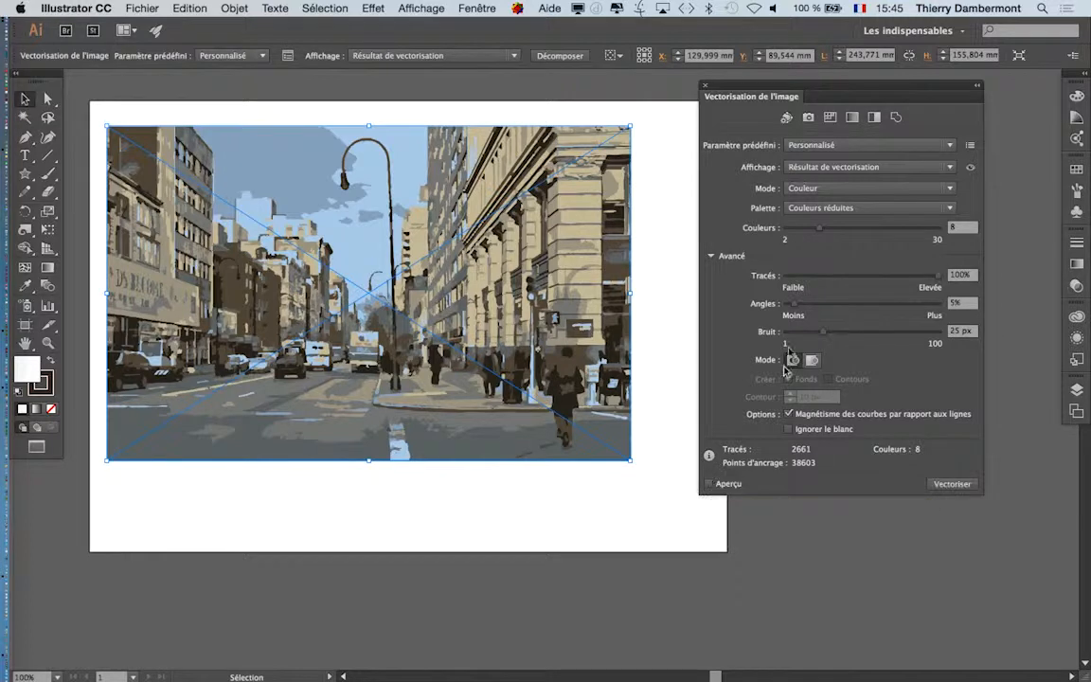
click(798, 276)
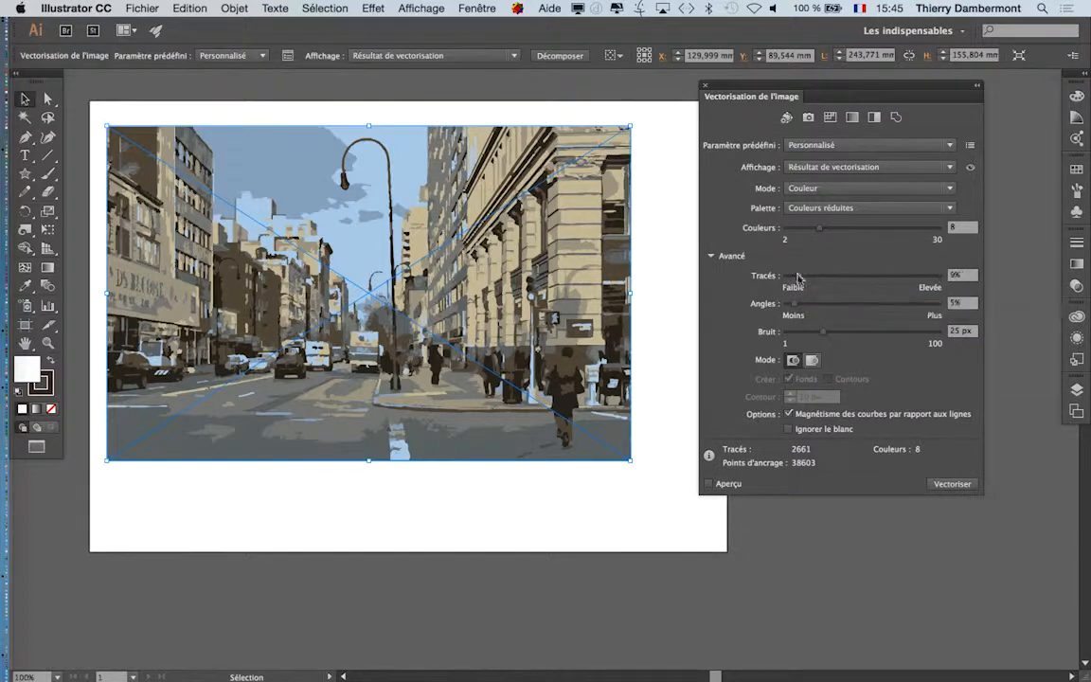
click(913, 305)
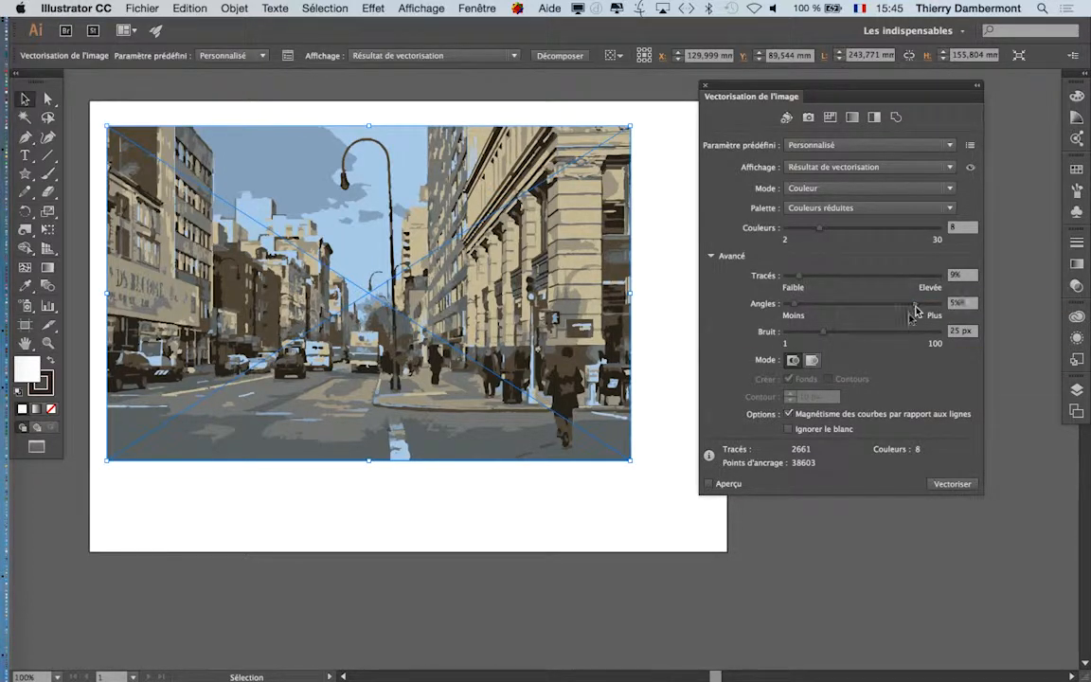
click(708, 484)
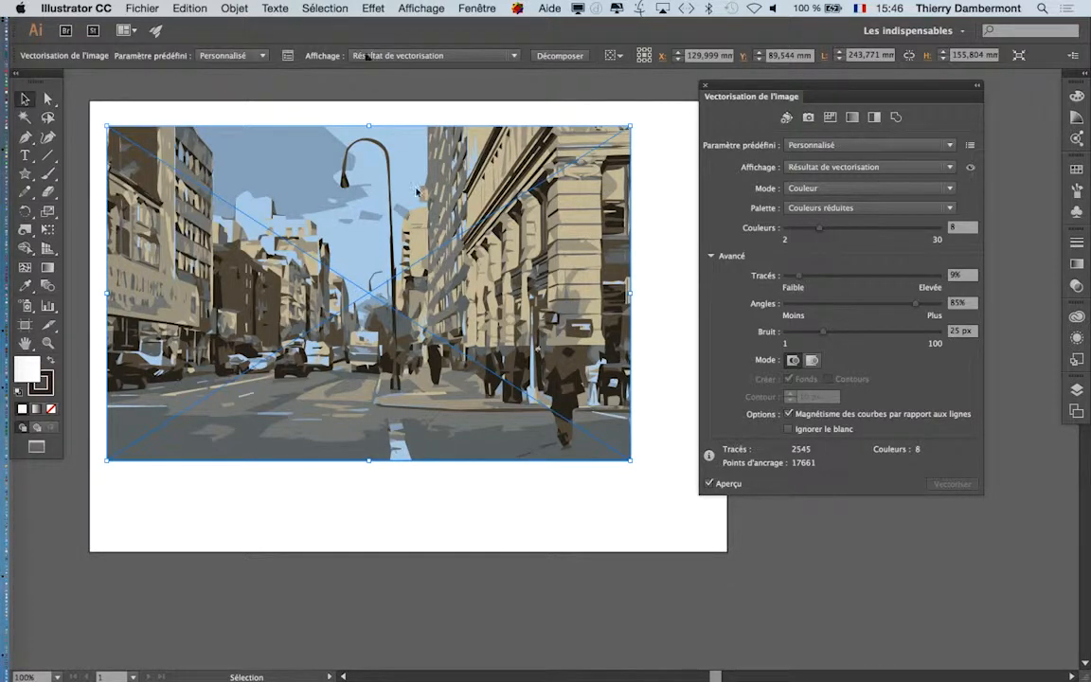
Save the document as "vectorisation couleur - 01.ai" in Adobe Illustrator format with the default Illustrator CC options
click(141, 9)
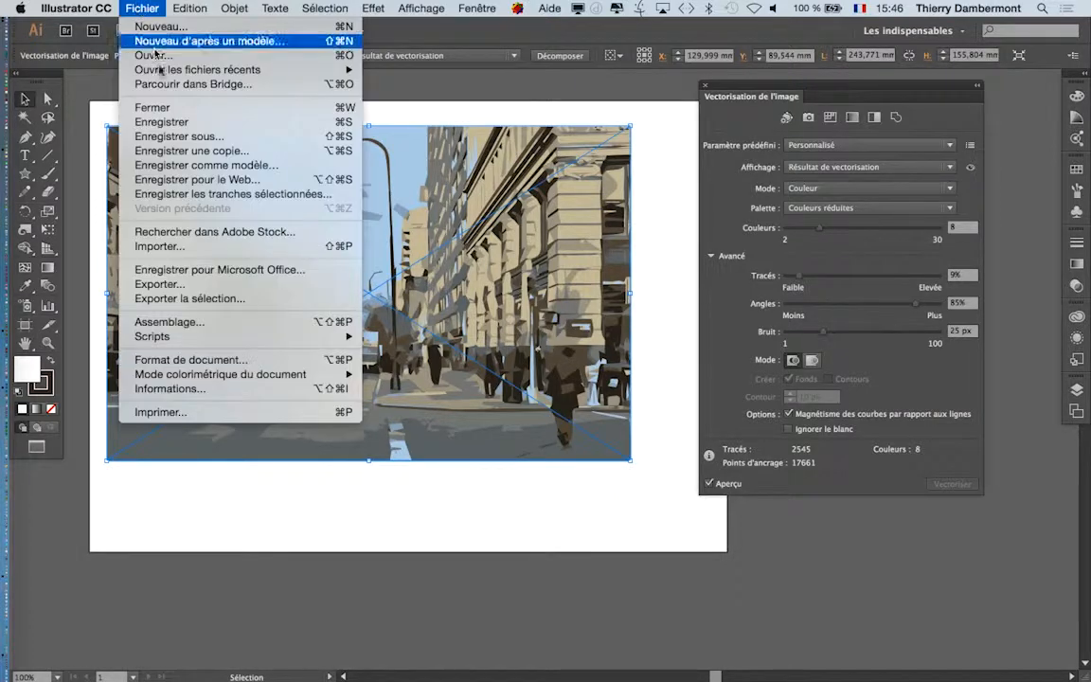
click(176, 137)
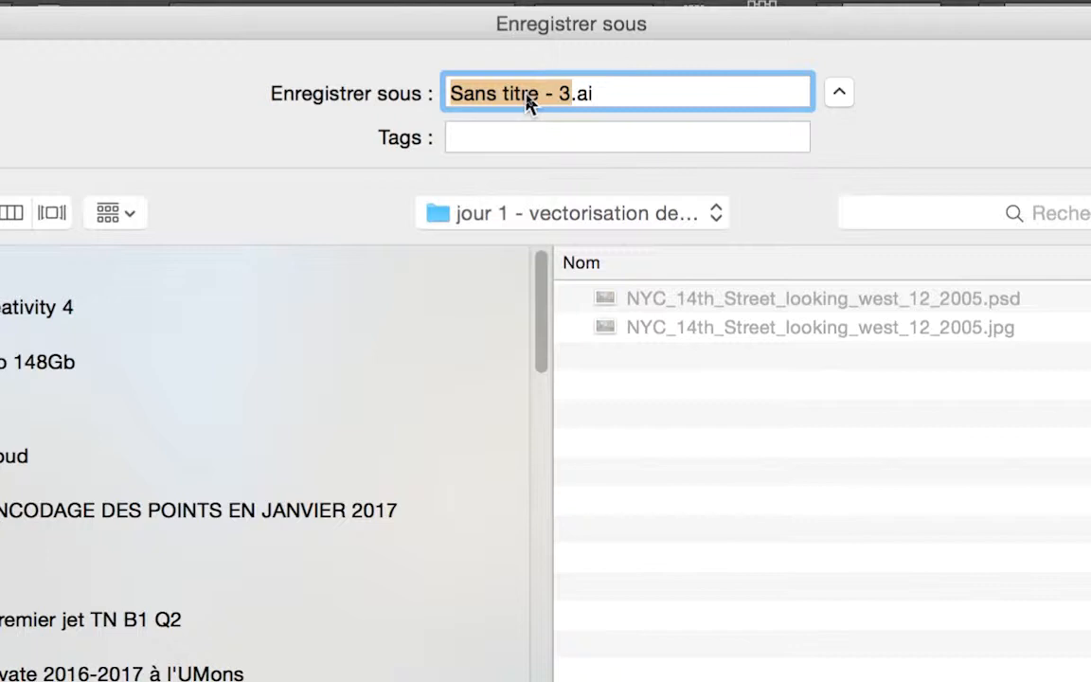
text(vectori)
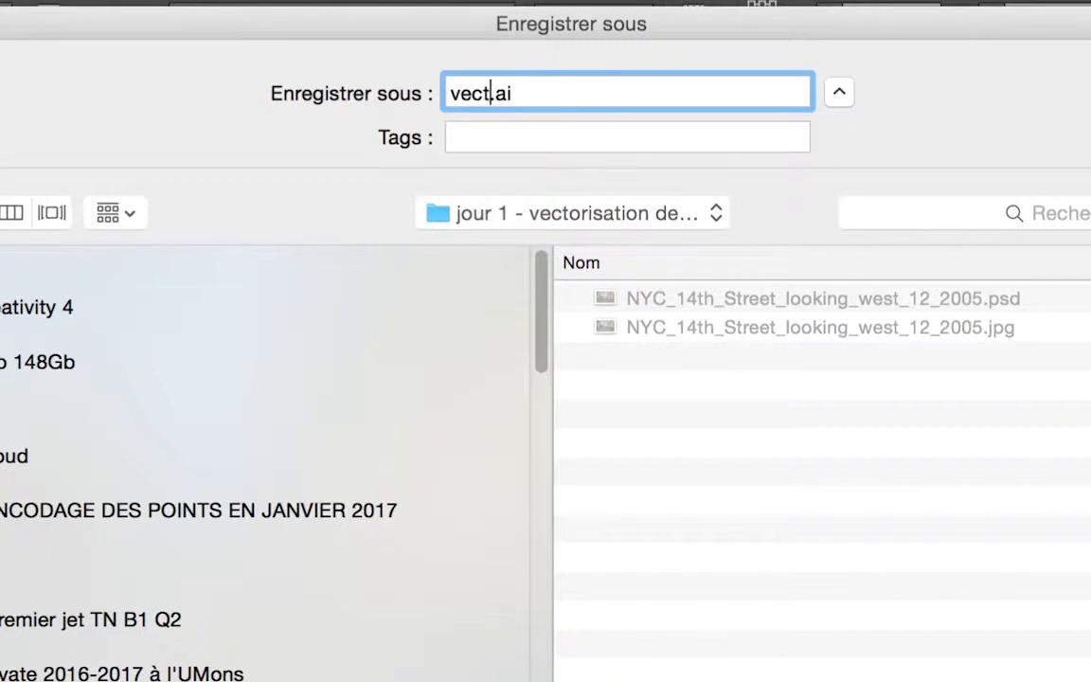
text(sation couleur)
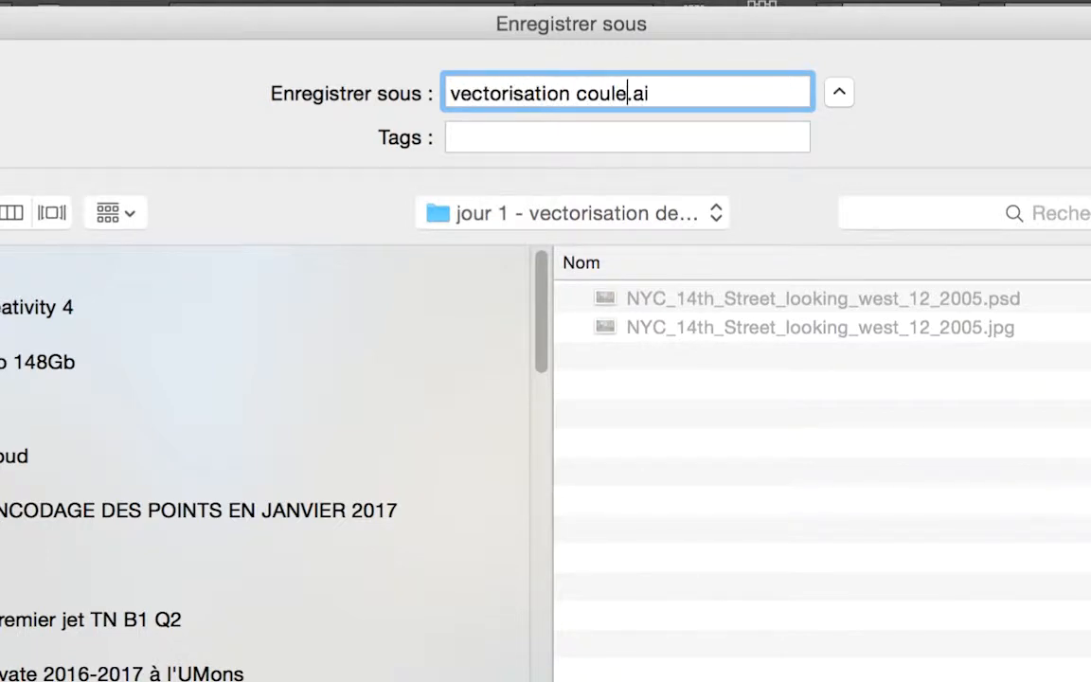
text( - 01)
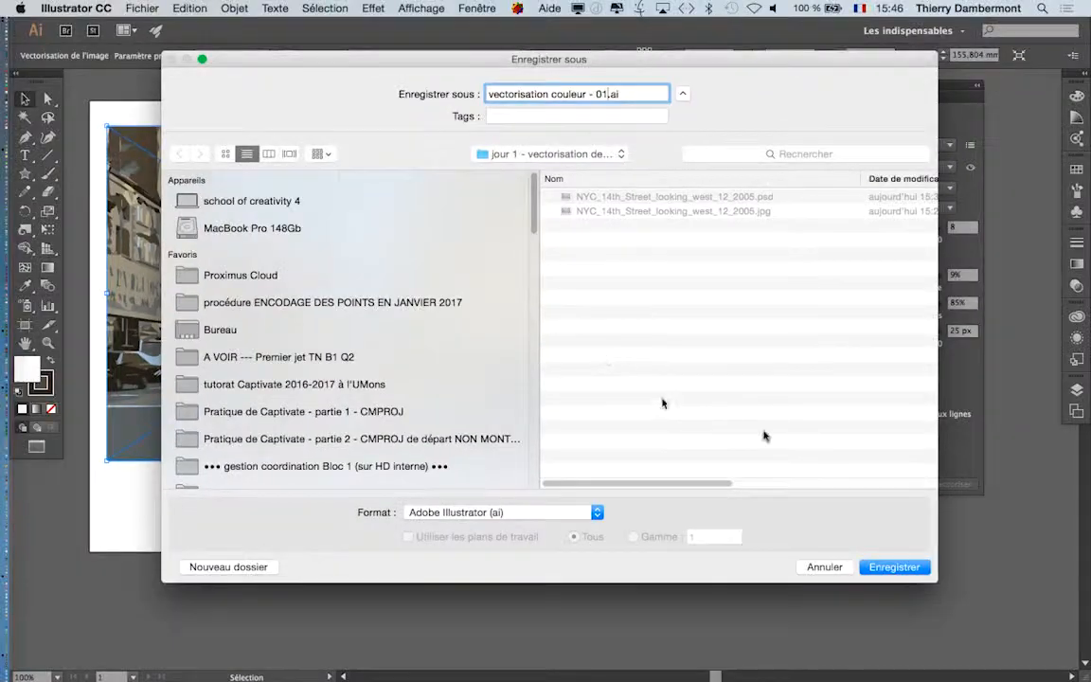
click(900, 565)
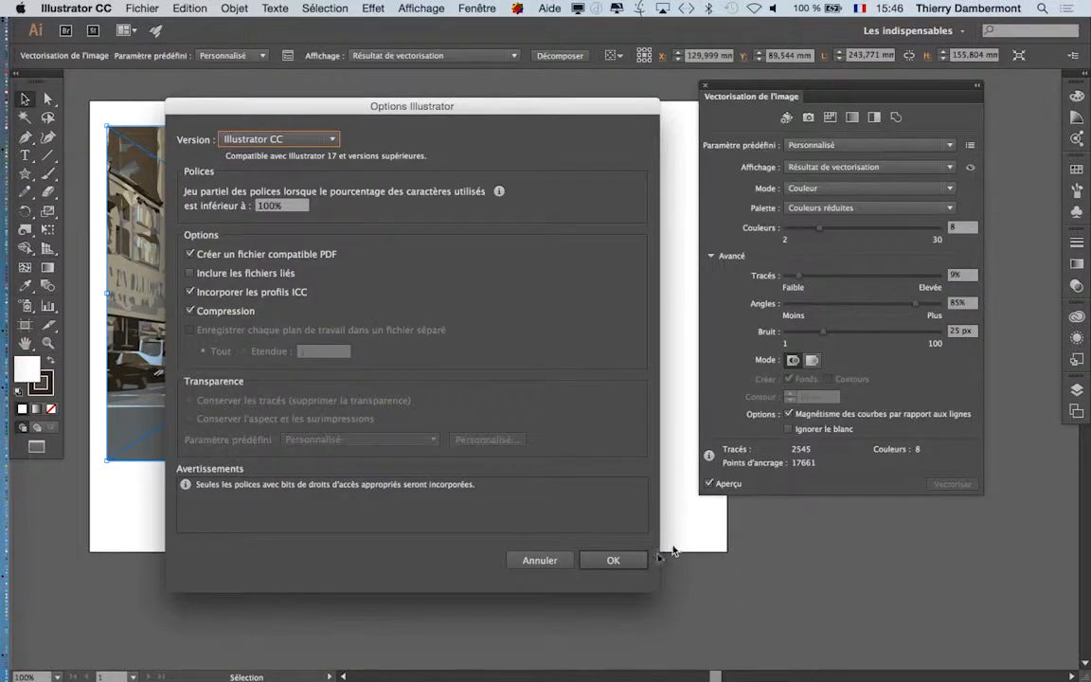
click(616, 559)
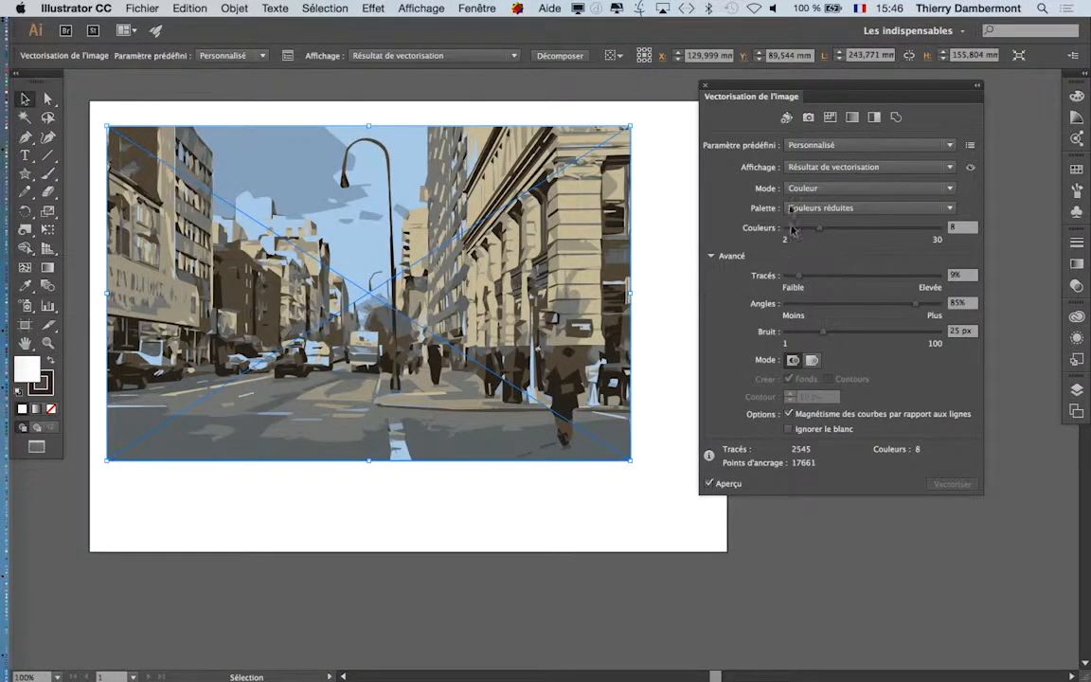
Reposition the Vectorisation de l'image panel beside the artboard so that it no longer covers the page
drag(769, 88, 727, 88)
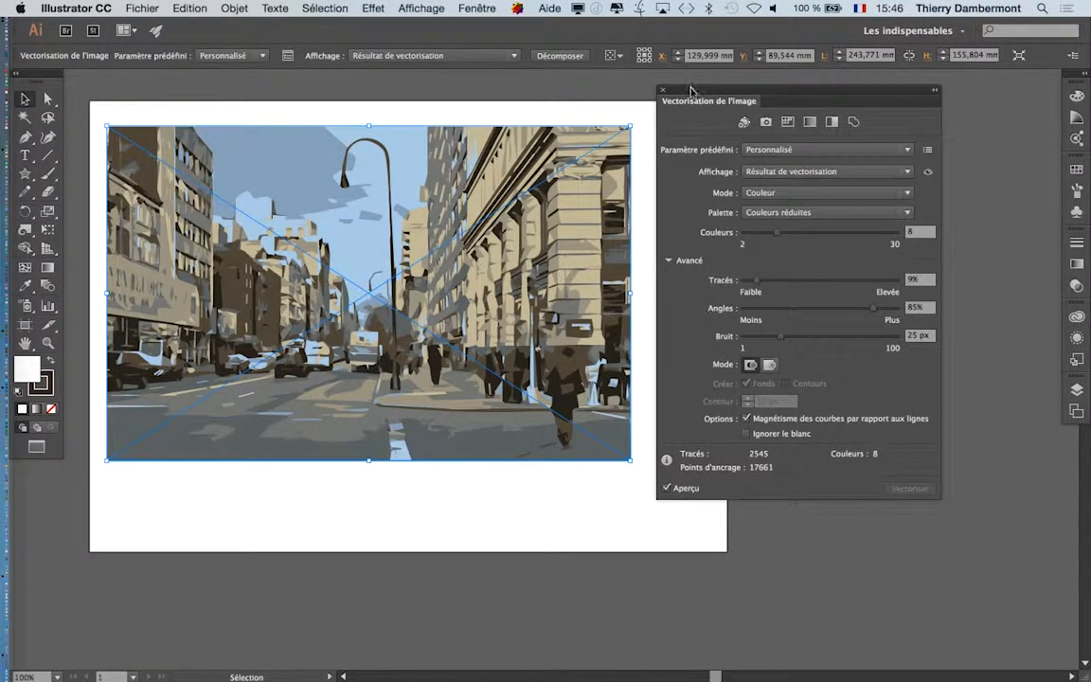
drag(692, 90, 777, 74)
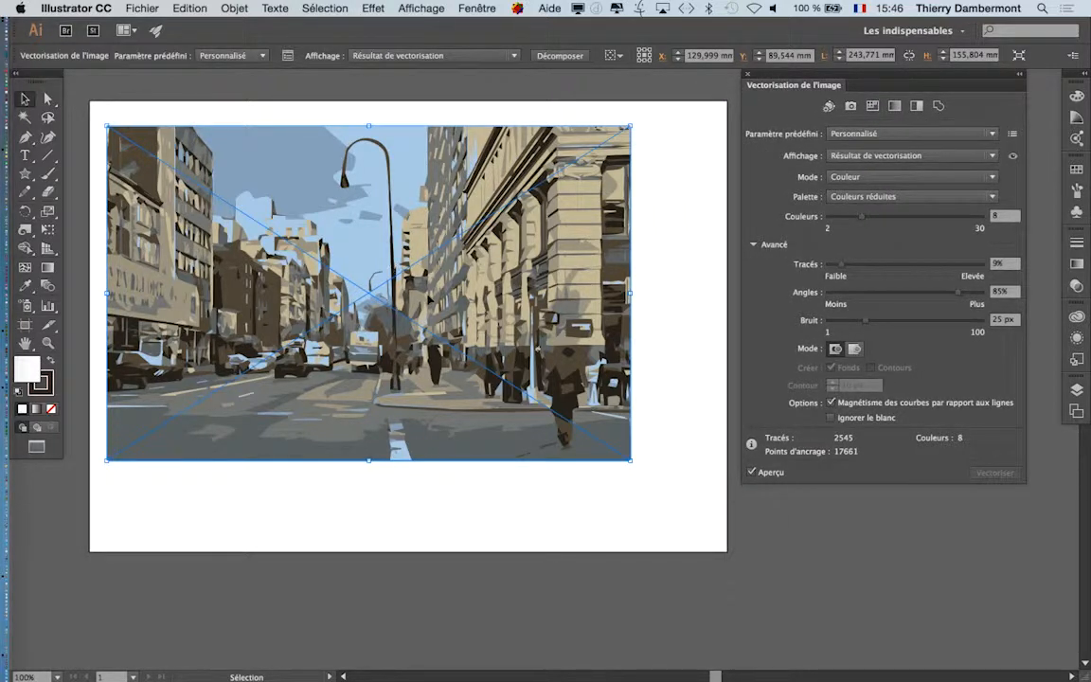